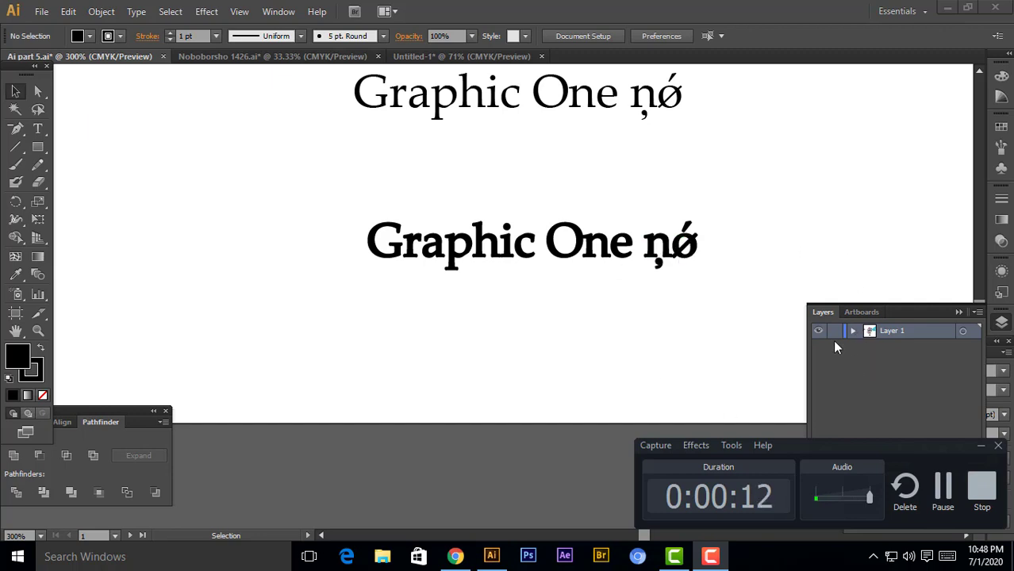
# - Show the Character panel, browse the Type menu, and select the bold Graphic One text
pyautogui.click(957, 311)
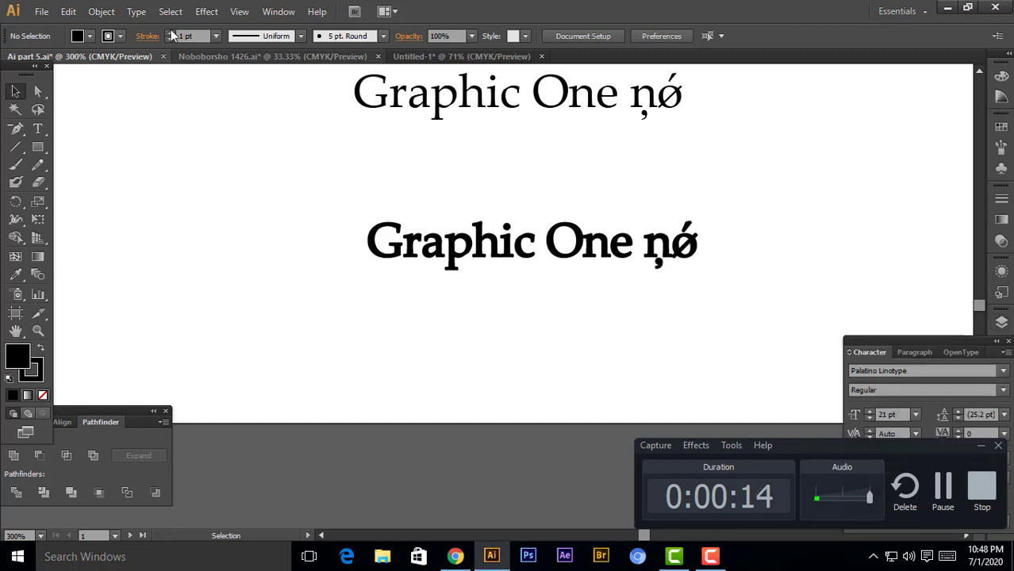
pyautogui.click(136, 11)
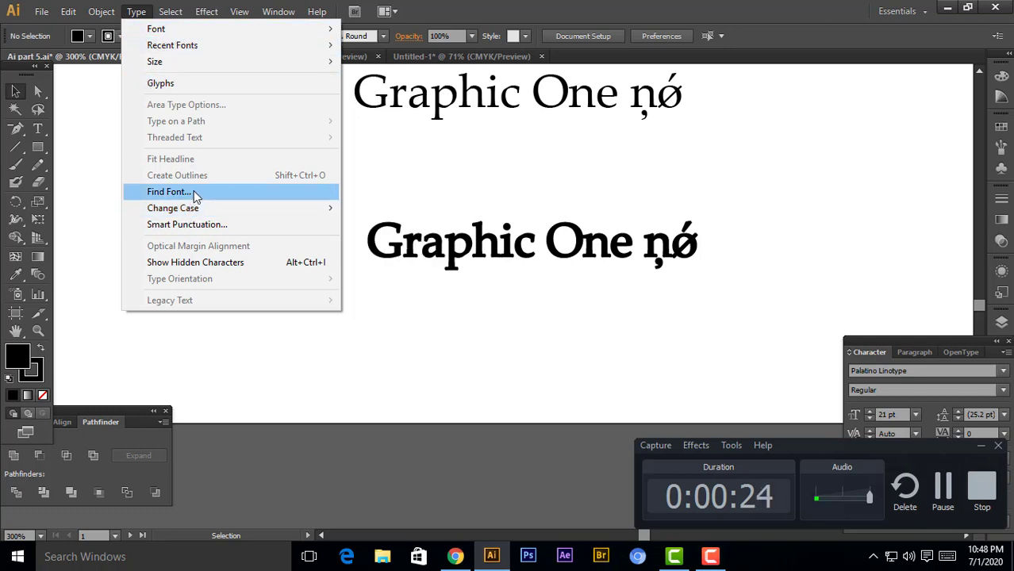
pyautogui.click(444, 169)
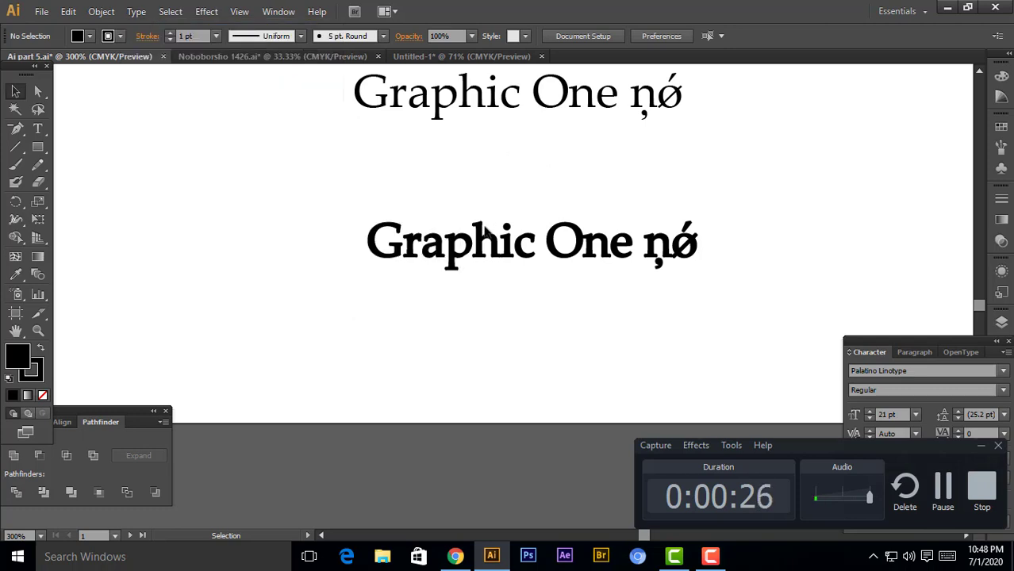
pyautogui.click(519, 242)
# - Lower the top heading slightly and delete its trailing ṇớ characters, leaving 'Graphic One'
pyautogui.moveTo(456, 107); pyautogui.dragTo(458, 142)
pyautogui.doubleClick(590, 133)
pyautogui.hotkey('ctrl', 'a')
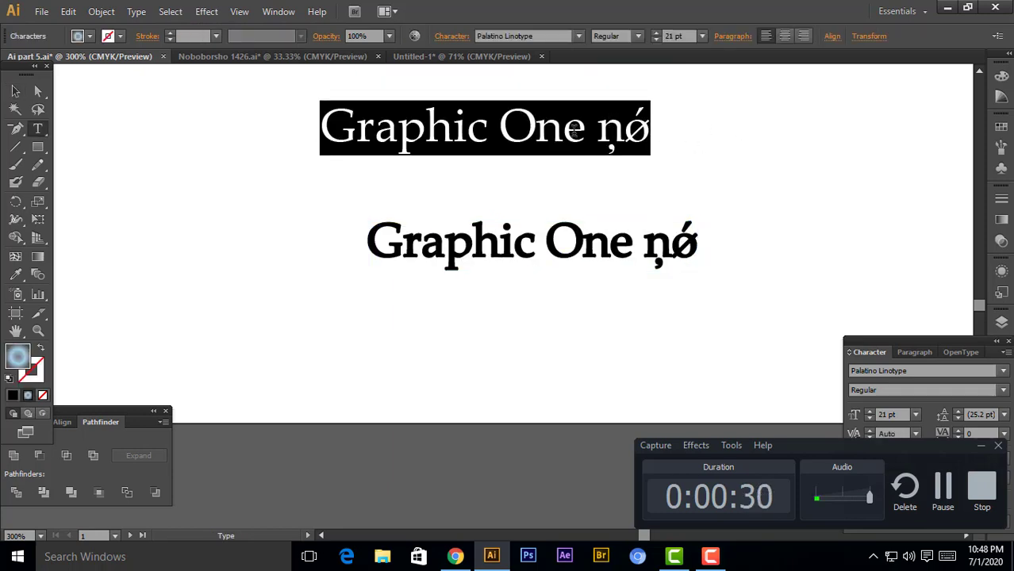
pyautogui.moveTo(585, 131); pyautogui.dragTo(704, 143)
pyautogui.press('BackSpace')
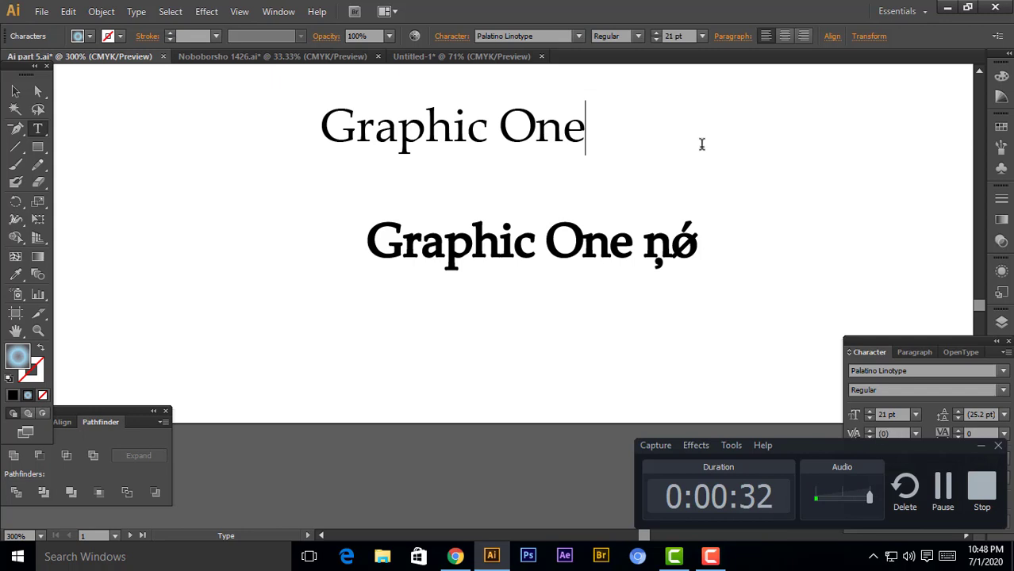
pyautogui.click(15, 91)
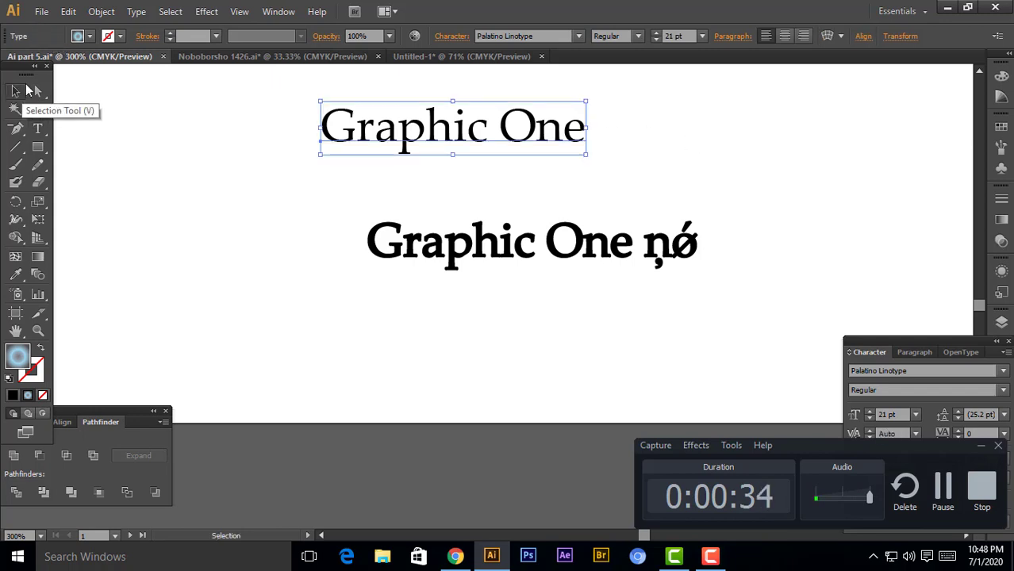
# - Apply UPPERCASE, then lowercase, then Title Case to the top heading
pyautogui.click(136, 11)
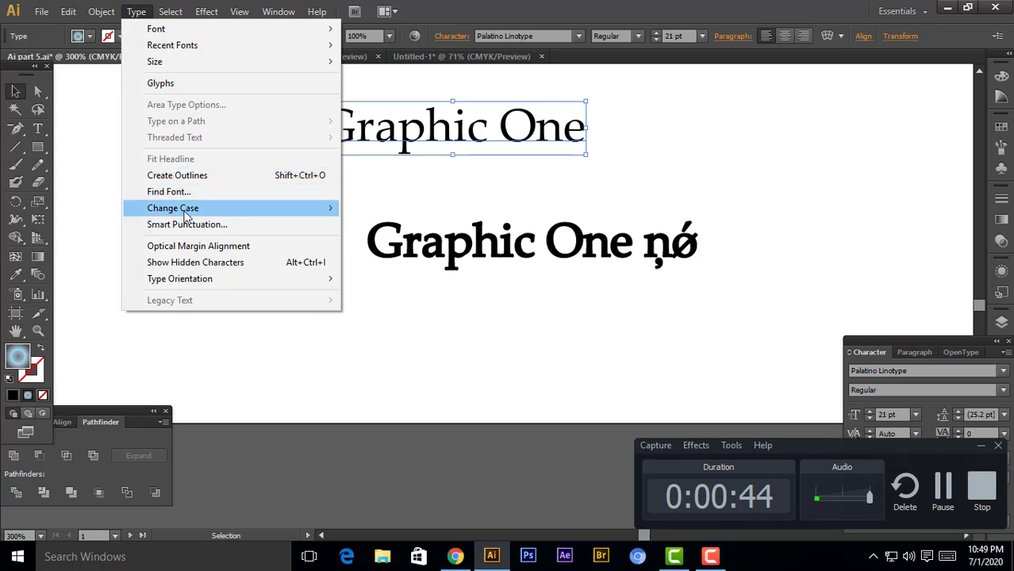
pyautogui.moveTo(173, 208)
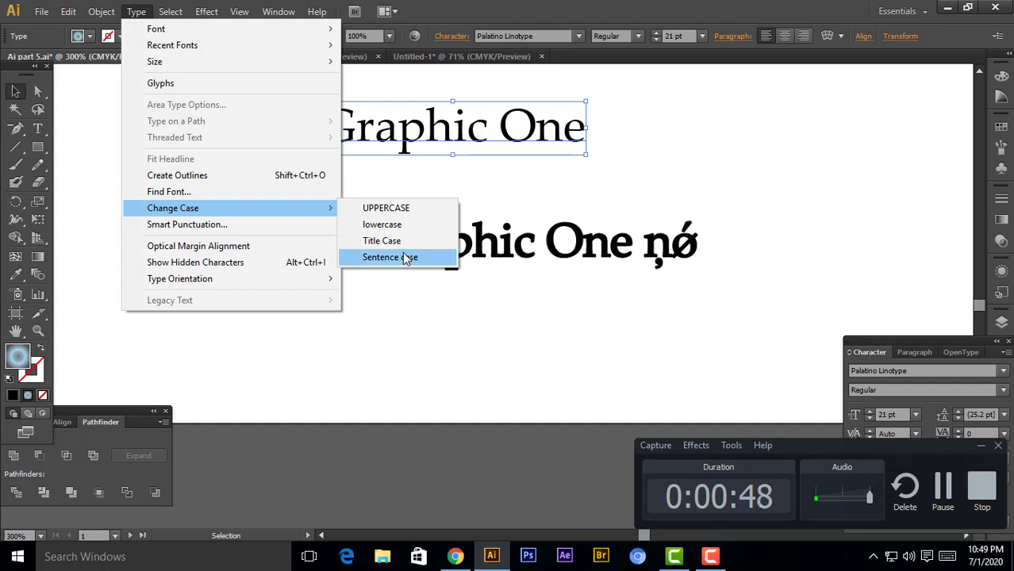
pyautogui.click(410, 211)
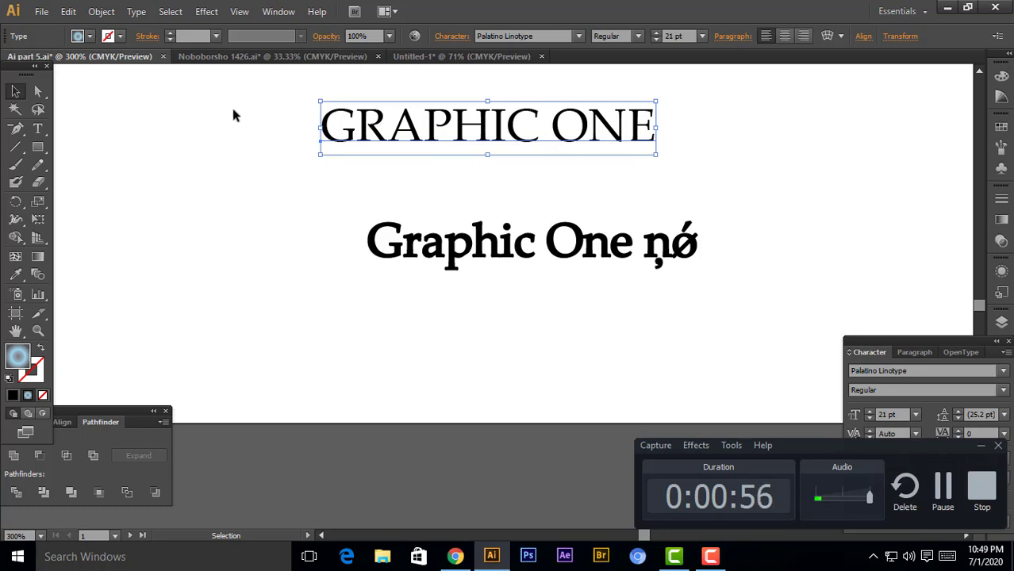
pyautogui.click(137, 11)
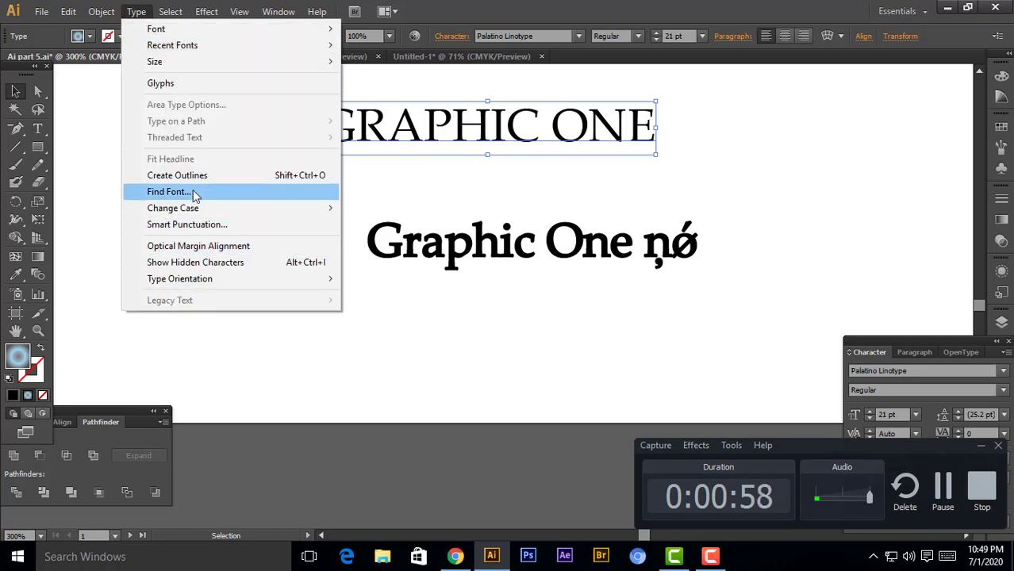
pyautogui.moveTo(172, 208)
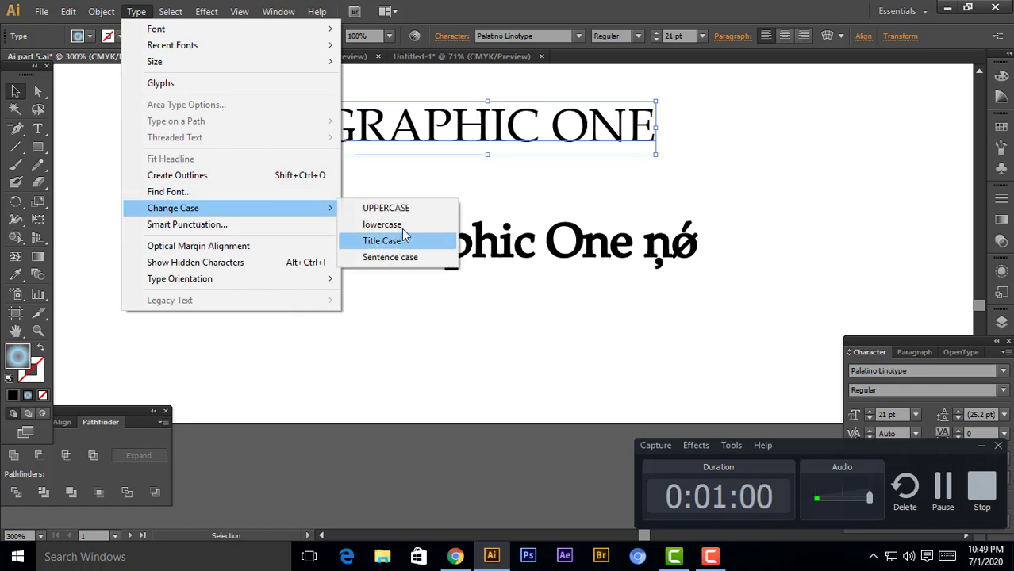
pyautogui.click(373, 224)
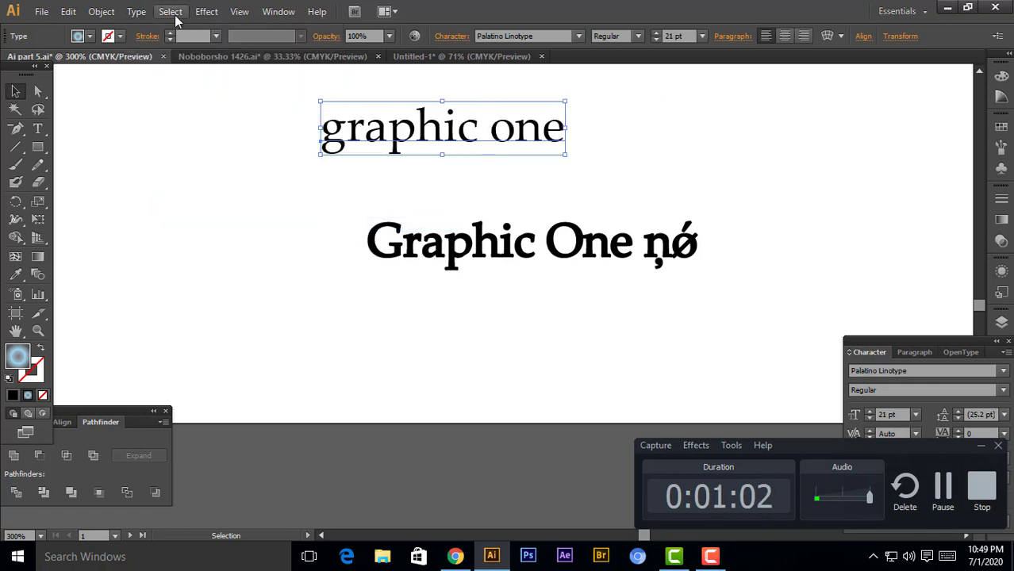
pyautogui.click(136, 11)
pyautogui.moveTo(173, 208)
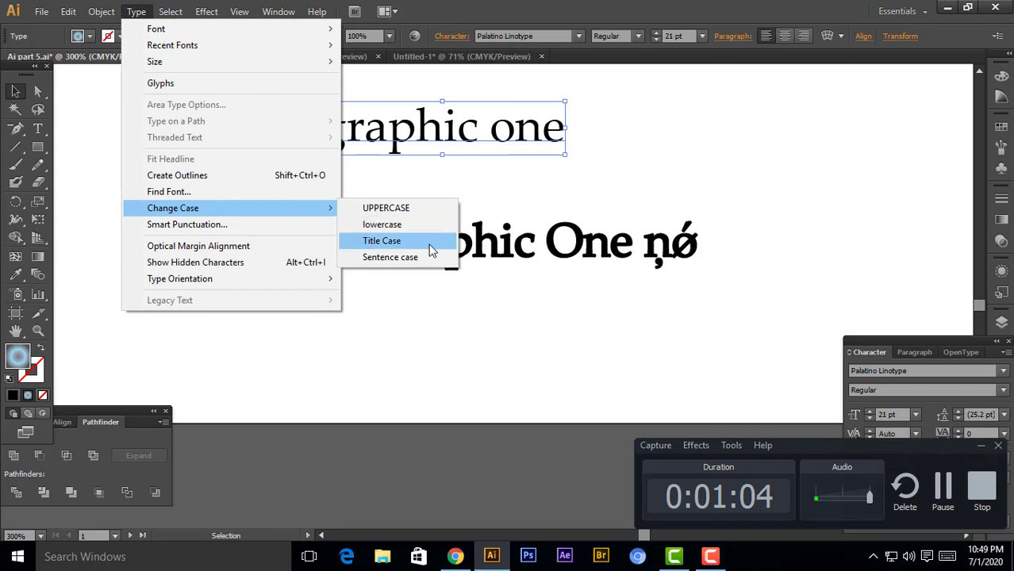
pyautogui.click(420, 242)
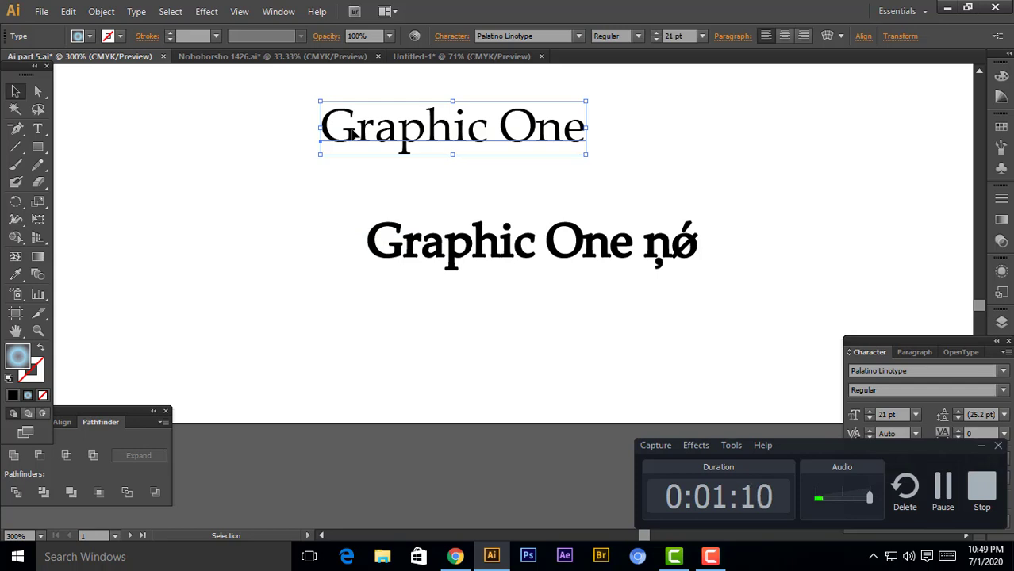
# - Apply Sentence case so the heading reads 'Graphic one', and nudge it slightly right
pyautogui.click(142, 13)
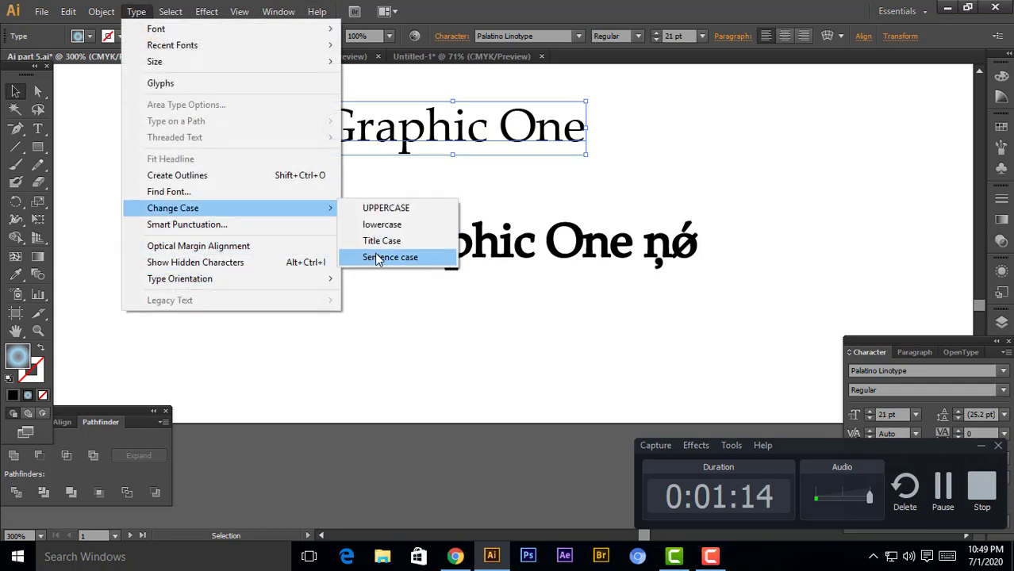
pyautogui.click(393, 257)
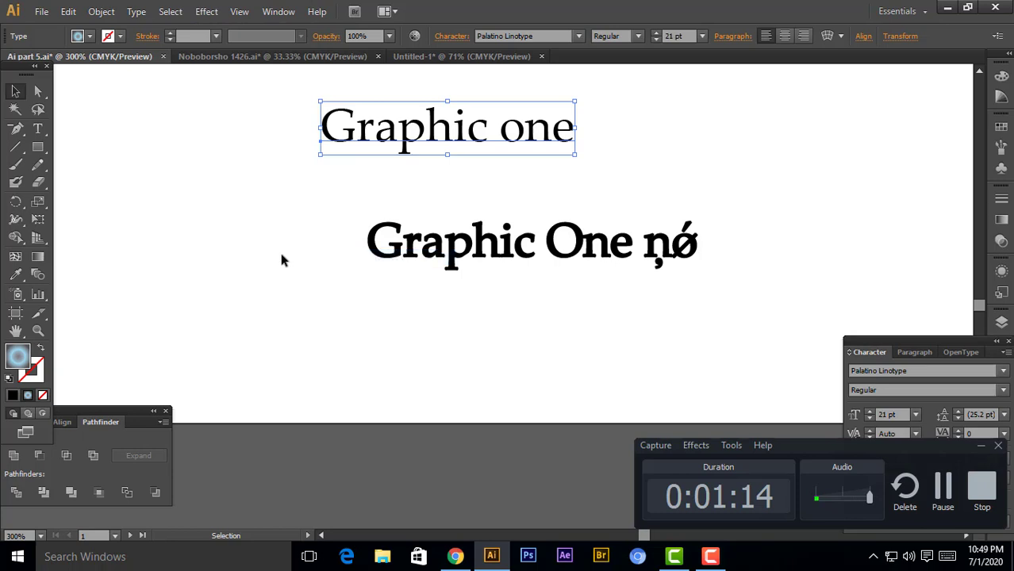
pyautogui.click(327, 175)
pyautogui.moveTo(369, 139); pyautogui.dragTo(396, 139)
pyautogui.click(436, 190)
pyautogui.click(136, 11)
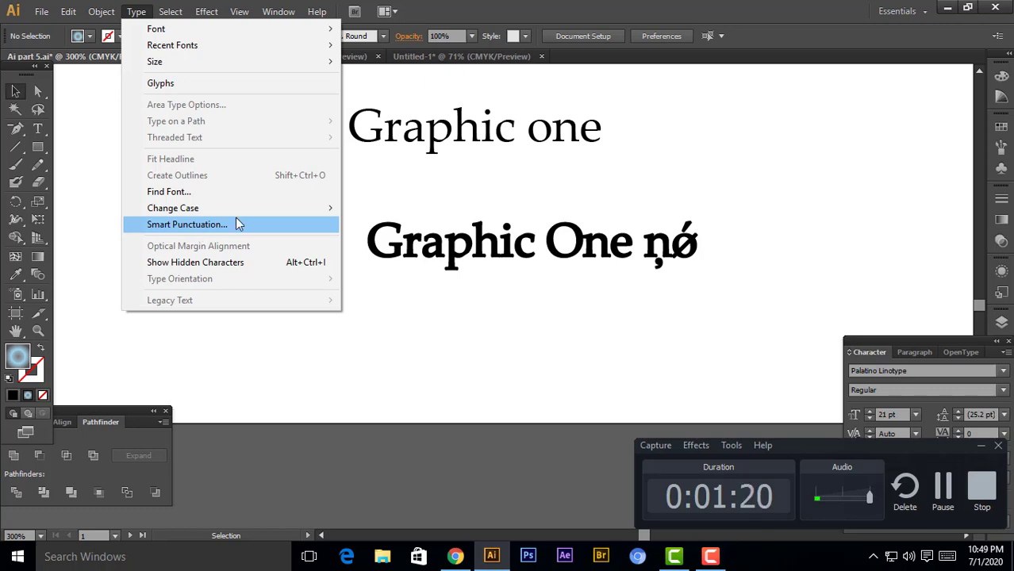
# - Turn Show Hidden Characters on to inspect the heading's spaces and paragraph marks, then off
pyautogui.click(294, 259)
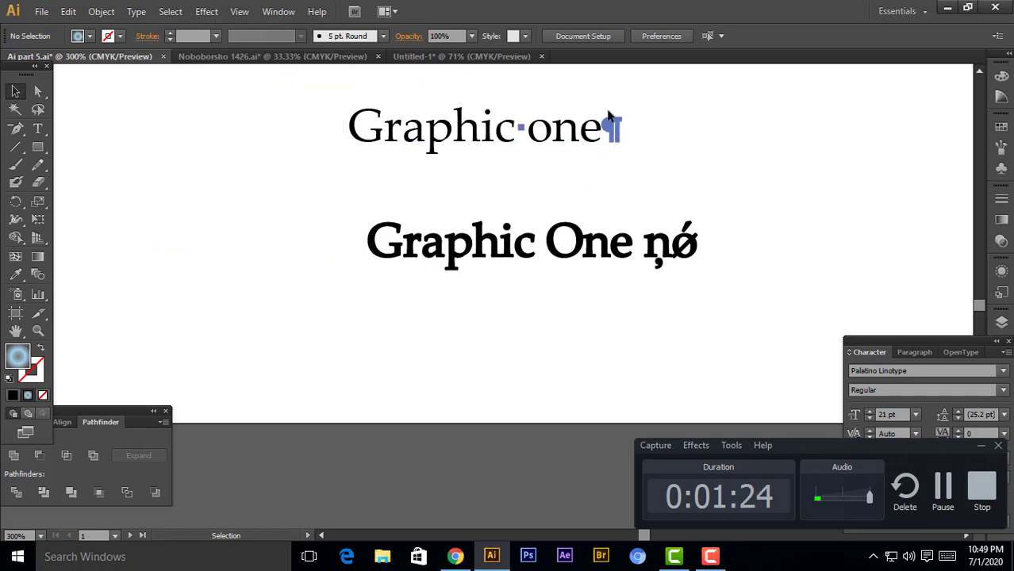
pyautogui.click(575, 161)
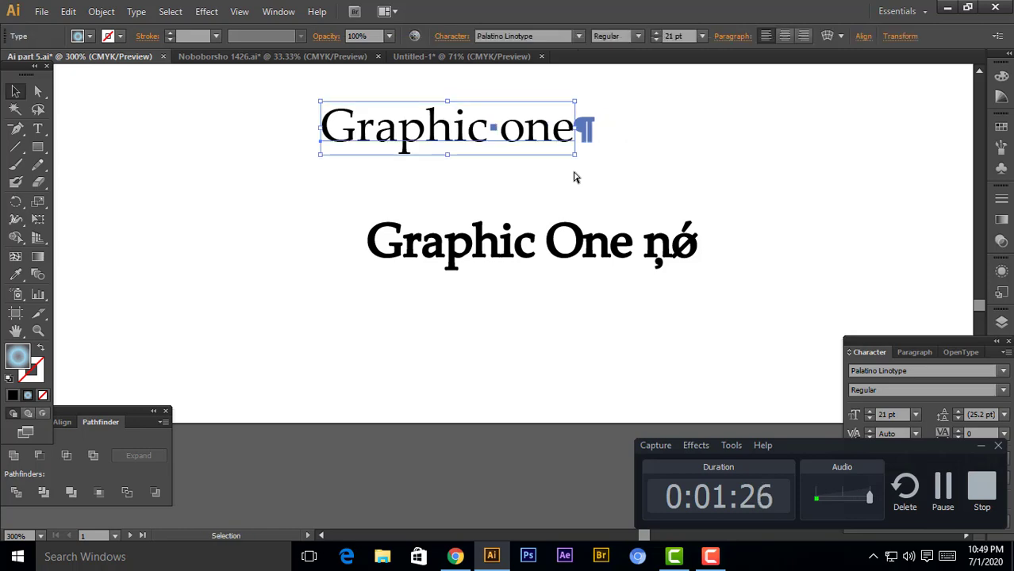
pyautogui.click(575, 178)
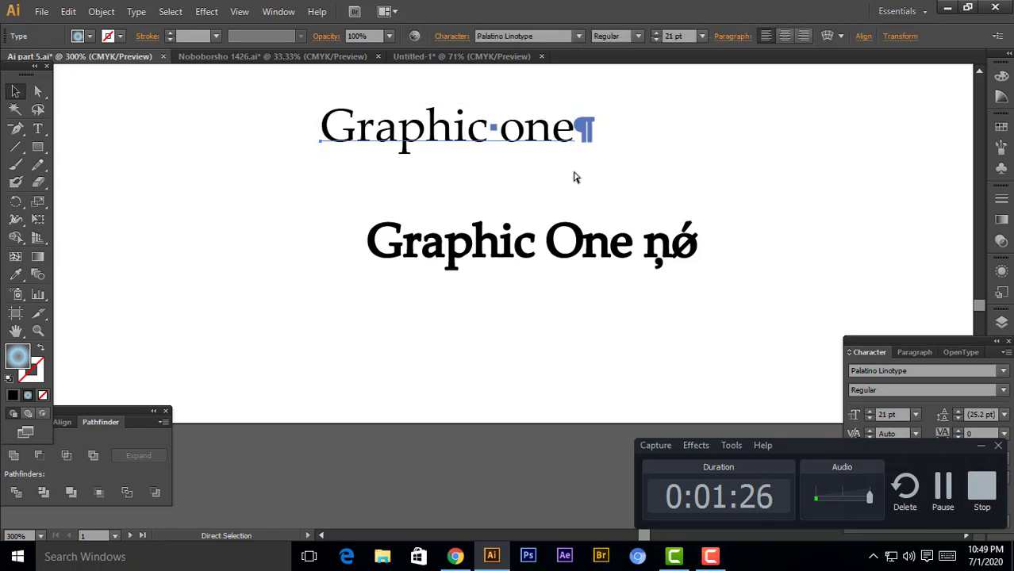
pyautogui.click(141, 13)
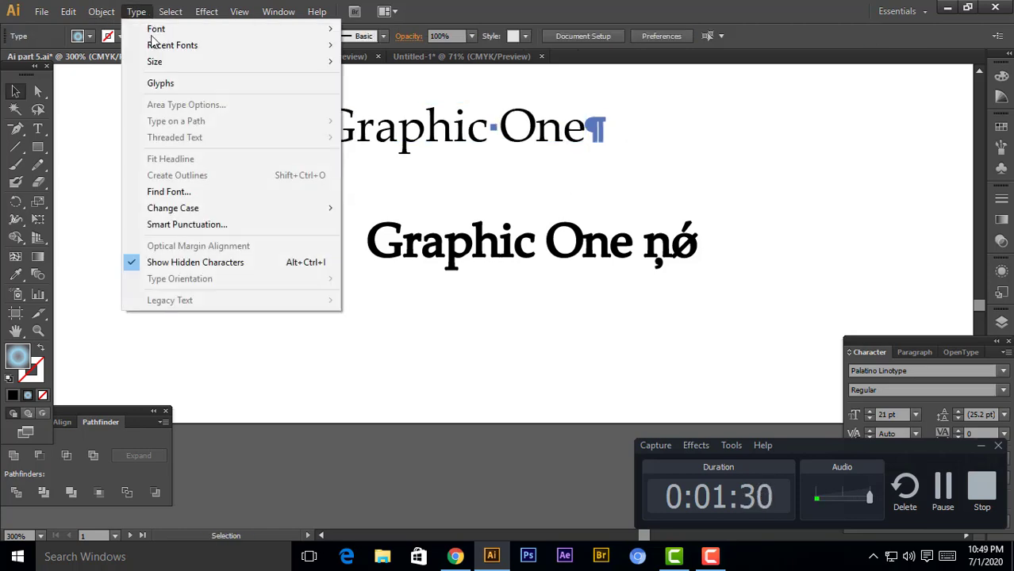
pyautogui.click(200, 263)
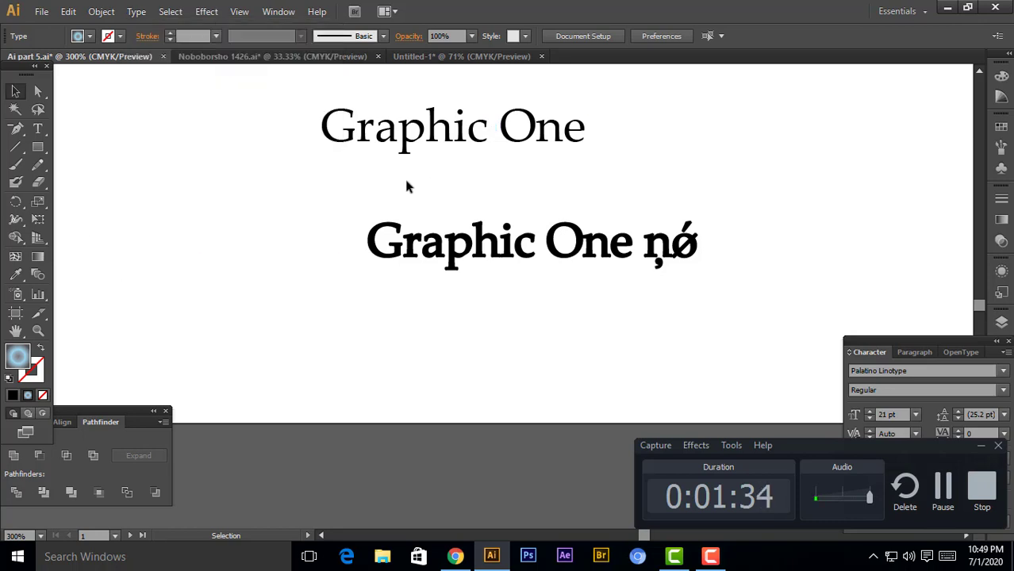
pyautogui.click(133, 13)
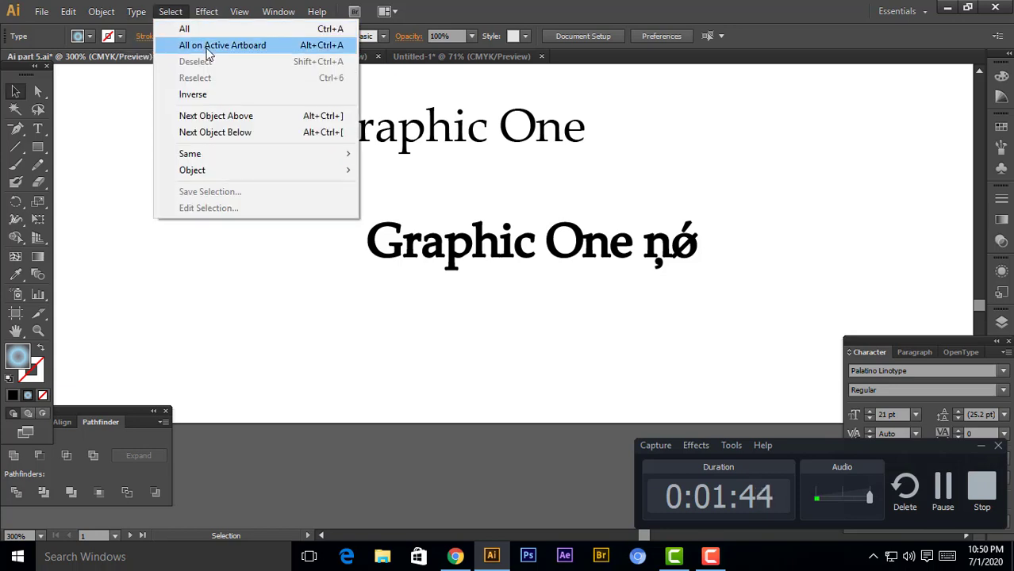
pyautogui.click(243, 317)
pyautogui.hotkey('ctrl', '-')
pyautogui.hotkey('ctrl', '-')
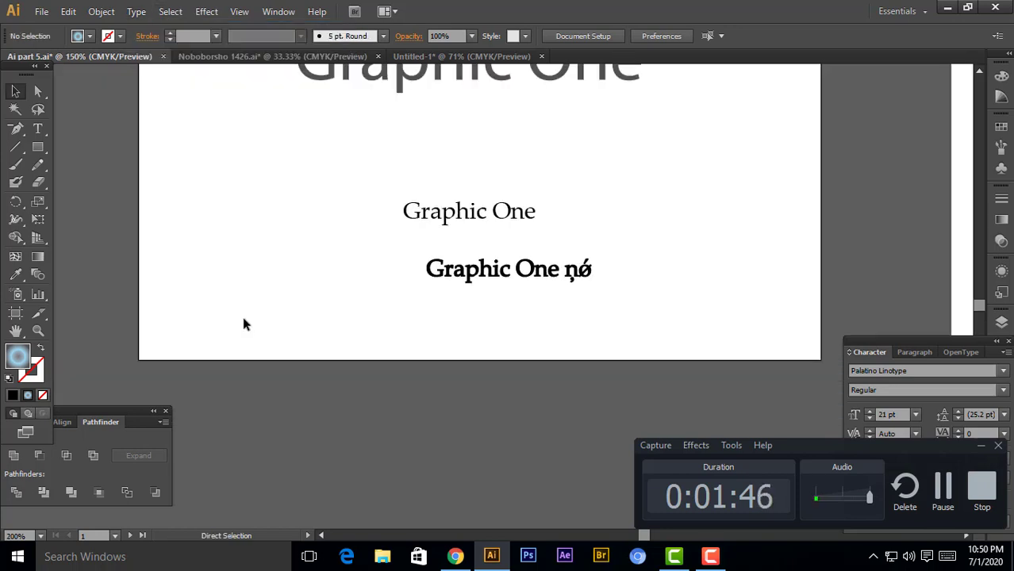
pyautogui.hotkey('ctrl', '-')
pyautogui.hotkey('ctrl', '-')
pyautogui.hotkey('ctrl', '-')
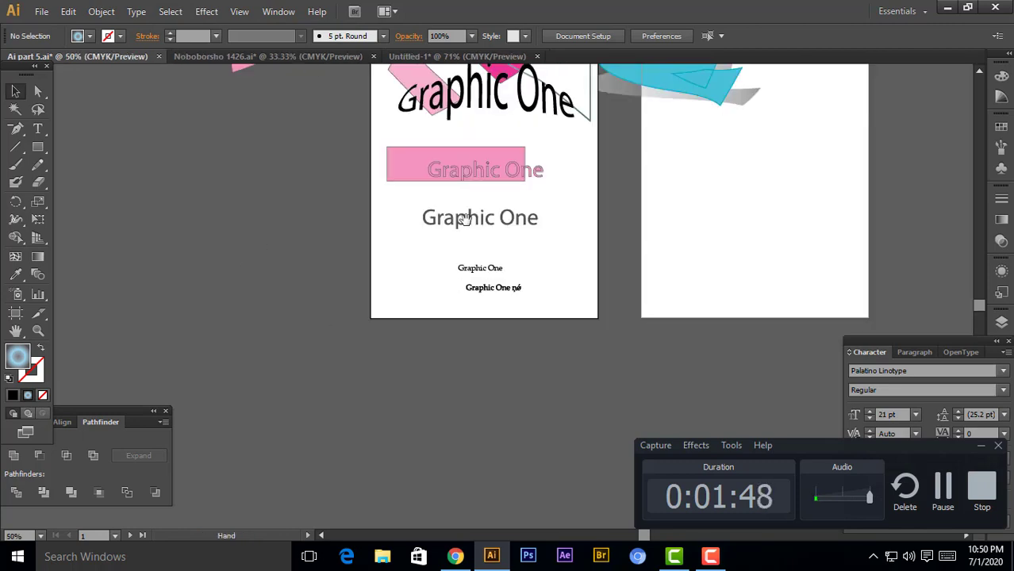
pyautogui.moveTo(468, 219); pyautogui.dragTo(420, 330)
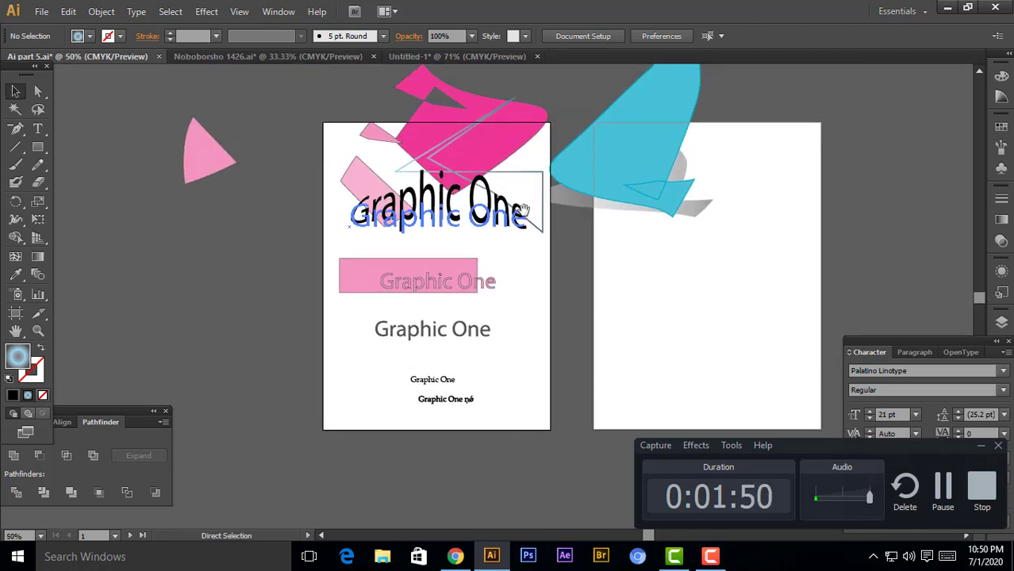
pyautogui.hotkey('ctrl', '-')
pyautogui.hotkey('ctrl', '-')
pyautogui.hotkey('ctrl', '-')
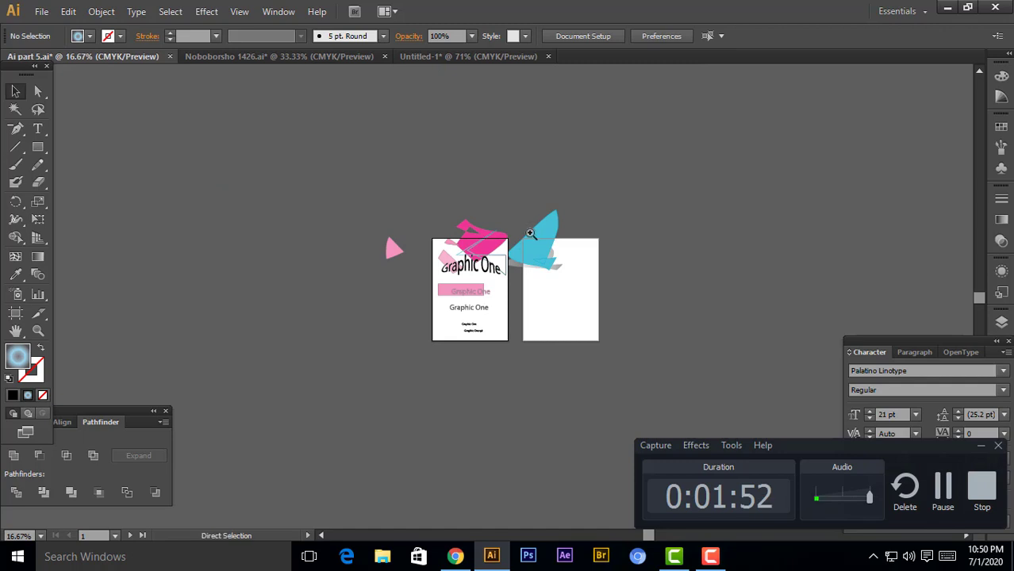
pyautogui.moveTo(369, 177); pyautogui.dragTo(613, 390)
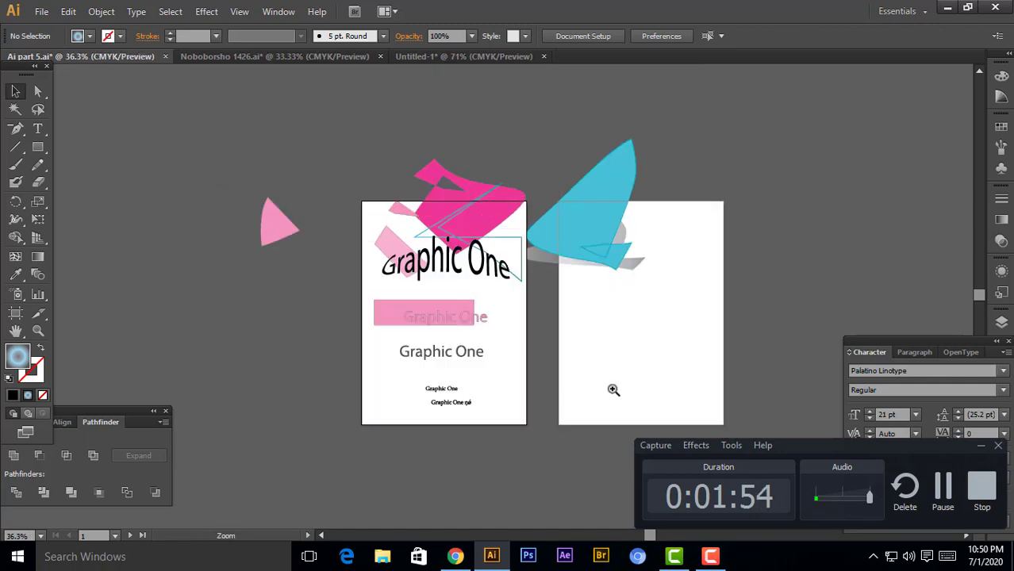
pyautogui.moveTo(595, 297); pyautogui.dragTo(566, 254)
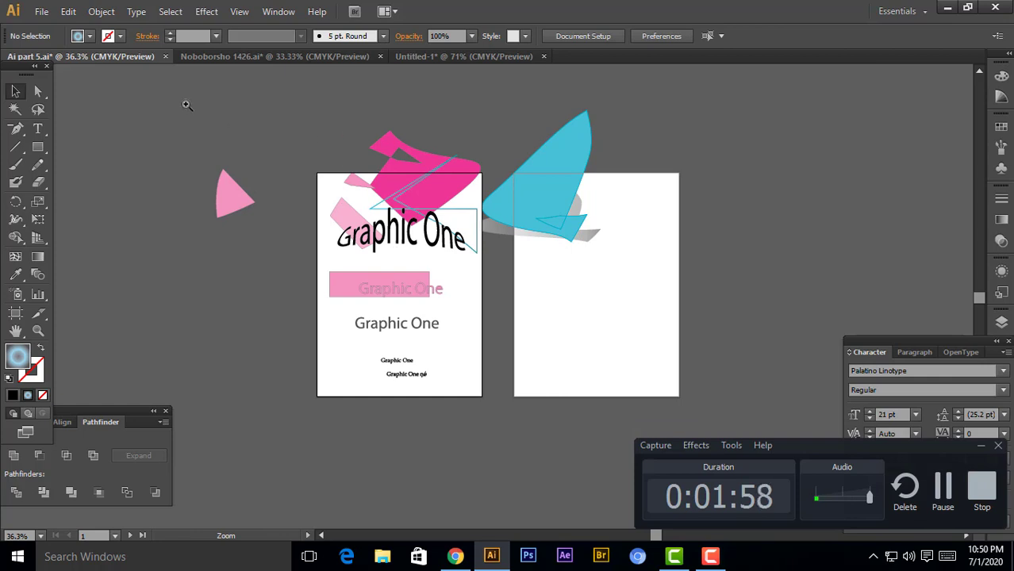
pyautogui.moveTo(185, 104); pyautogui.dragTo(665, 421)
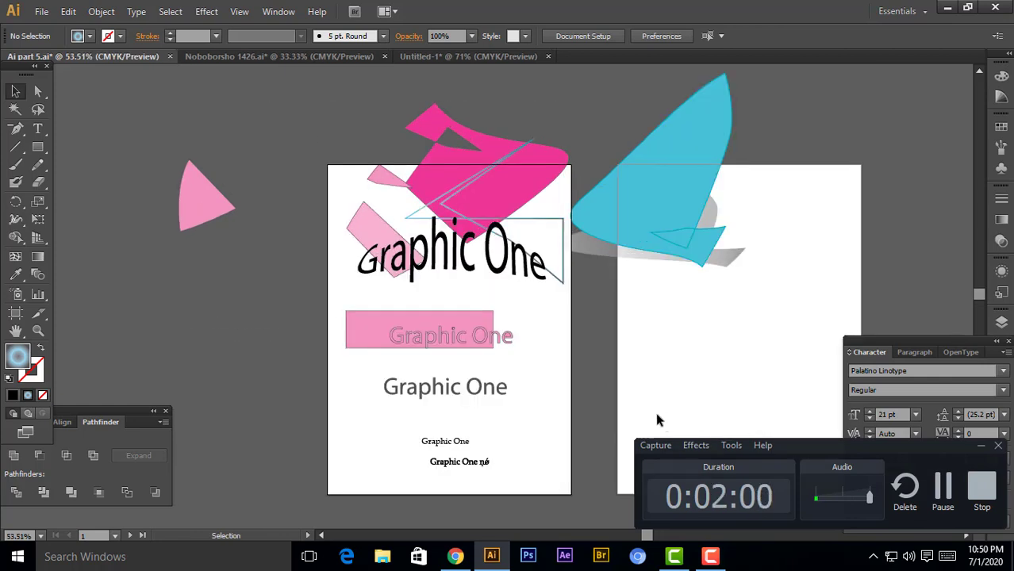
pyautogui.hotkey('ctrl', '-')
pyautogui.hotkey('ctrl', '-')
pyautogui.hotkey('ctrl', '-')
pyautogui.hotkey('ctrl', '-')
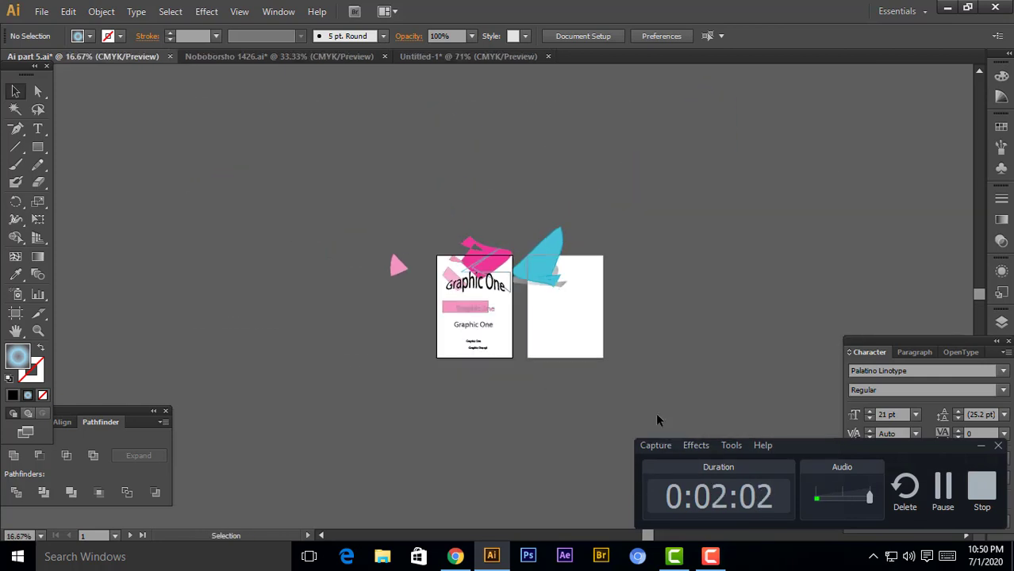
pyautogui.hotkey('ctrl', '+')
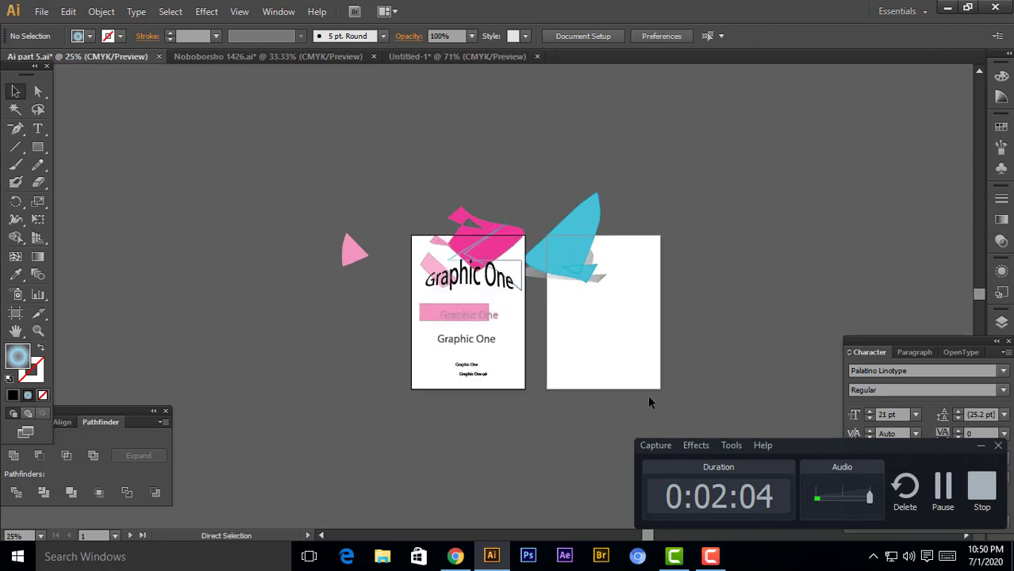
pyautogui.hotkey('ctrl', '+')
pyautogui.moveTo(632, 306); pyautogui.dragTo(597, 284)
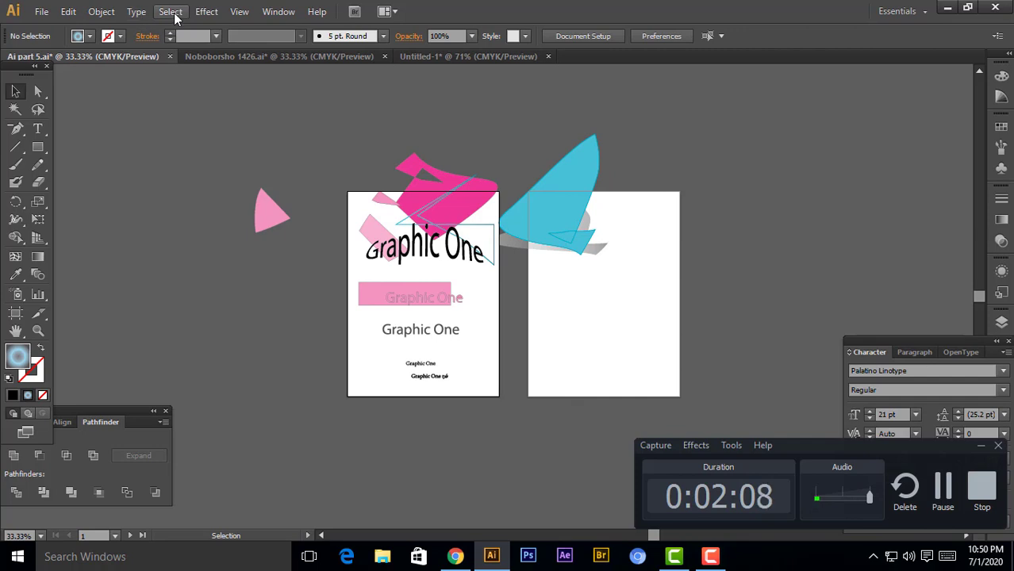
pyautogui.click(172, 12)
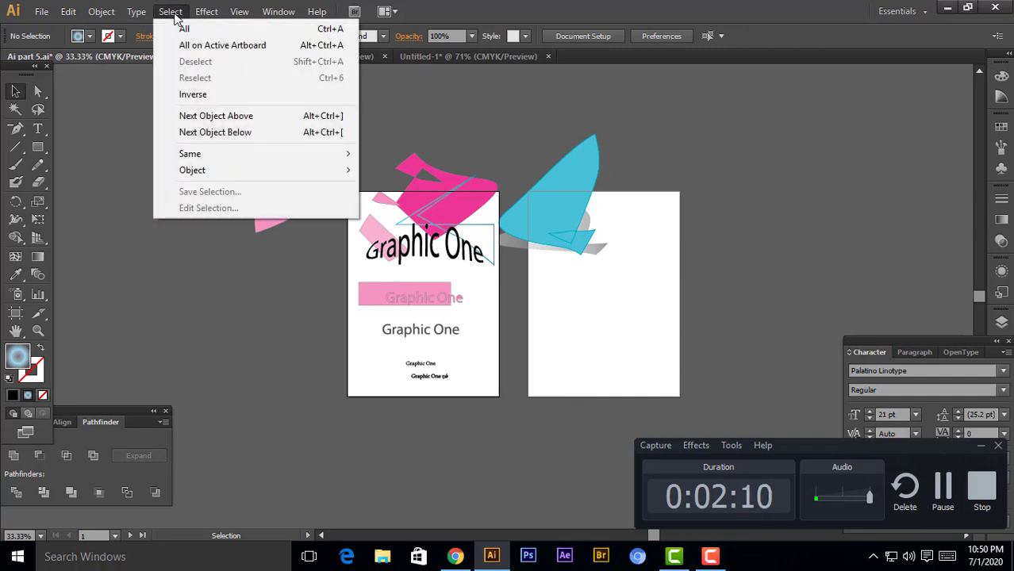
pyautogui.click(476, 107)
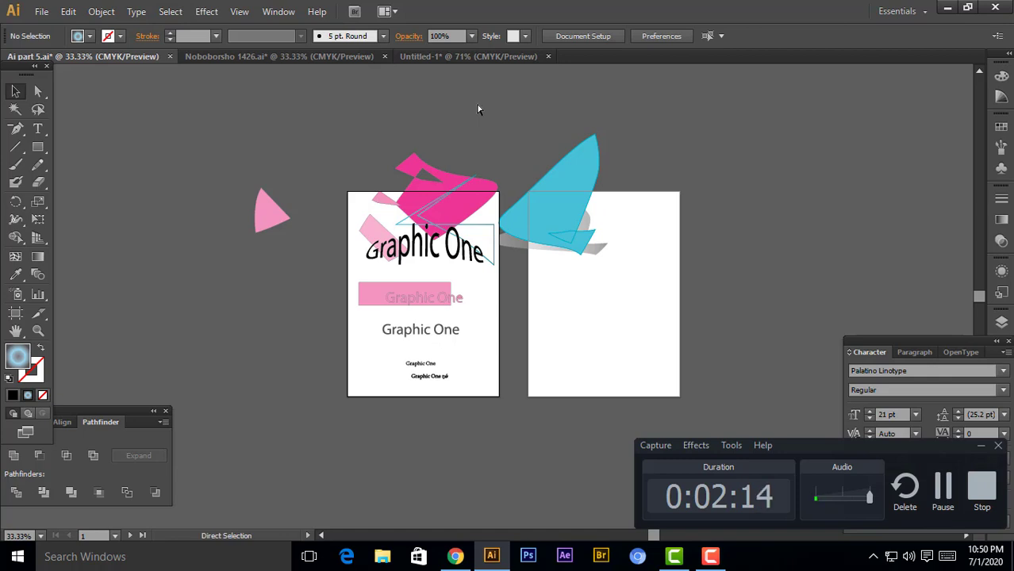
pyautogui.hotkey('ctrl', 'a')
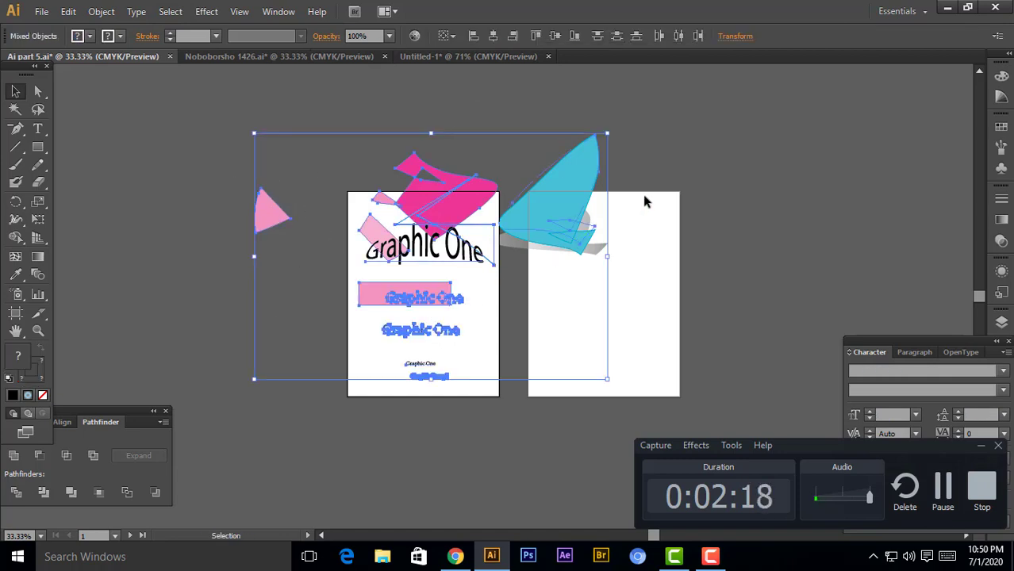
pyautogui.hotkey('ctrl', '-')
pyautogui.hotkey('ctrl', '-')
pyautogui.hotkey('ctrl', '-')
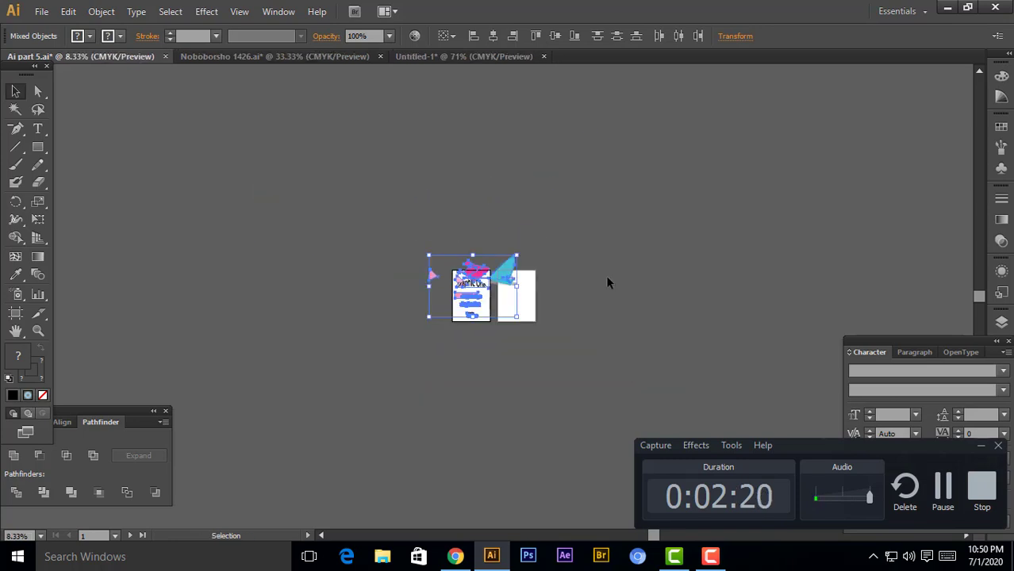
pyautogui.hotkey('ctrl', '-')
pyautogui.moveTo(608, 268); pyautogui.dragTo(533, 222)
pyautogui.moveTo(381, 161); pyautogui.dragTo(664, 267)
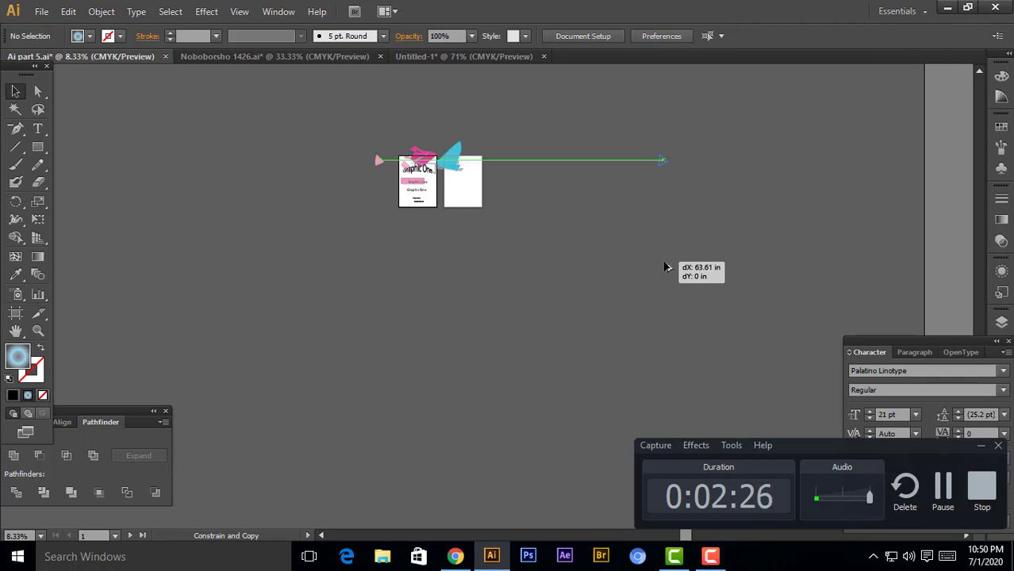
pyautogui.moveTo(665, 267); pyautogui.dragTo(664, 267)
pyautogui.click(539, 323)
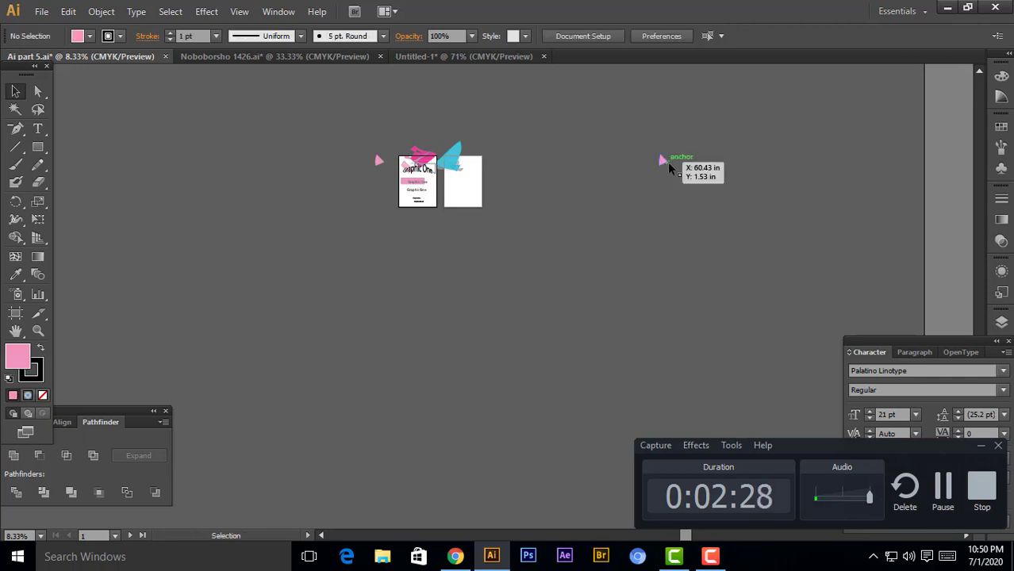
pyautogui.moveTo(667, 162); pyautogui.dragTo(666, 294)
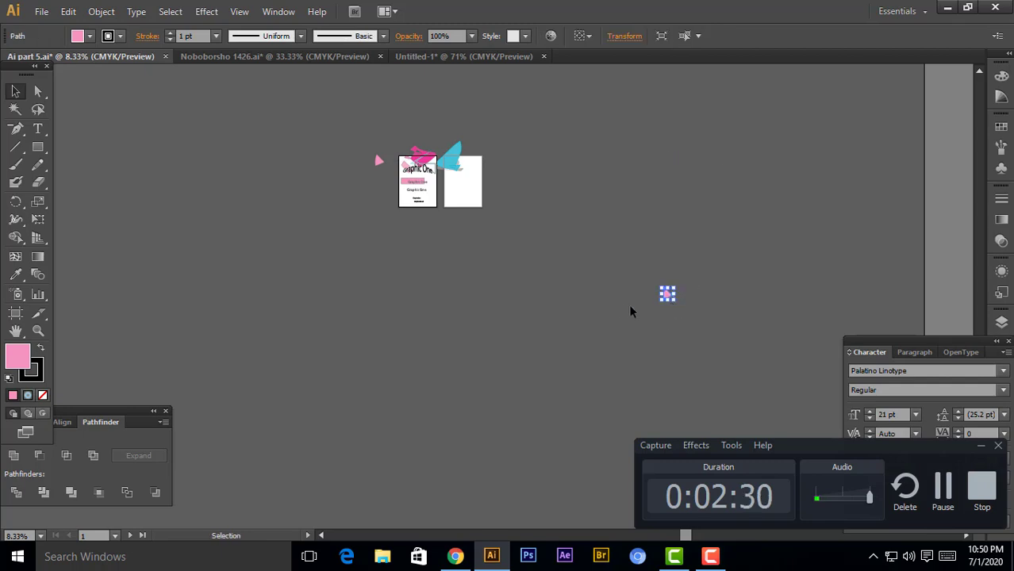
pyautogui.click(541, 292)
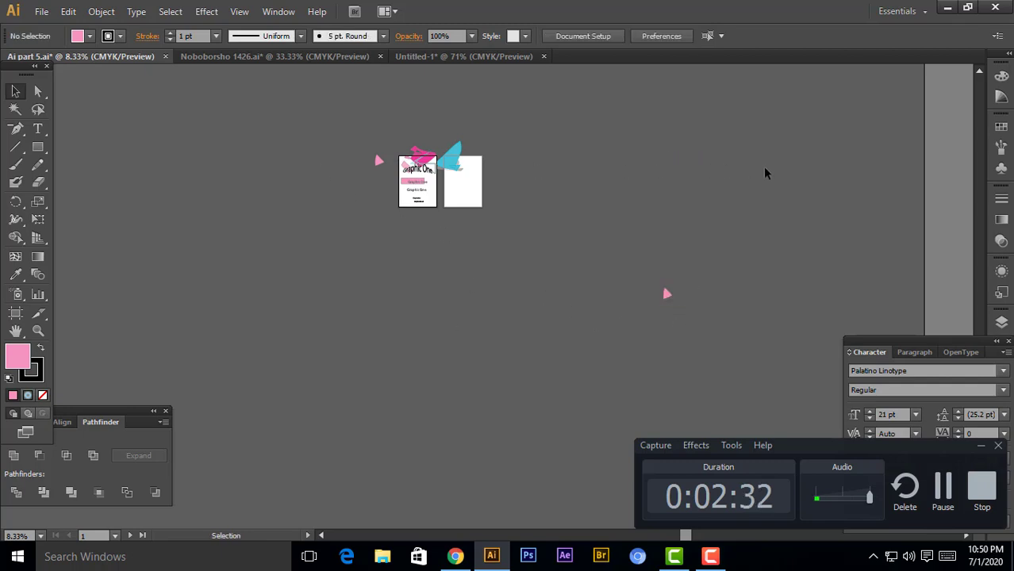
pyautogui.click(668, 296)
pyautogui.moveTo(673, 297); pyautogui.dragTo(690, 205)
pyautogui.hotkey('ctrl', 'z')
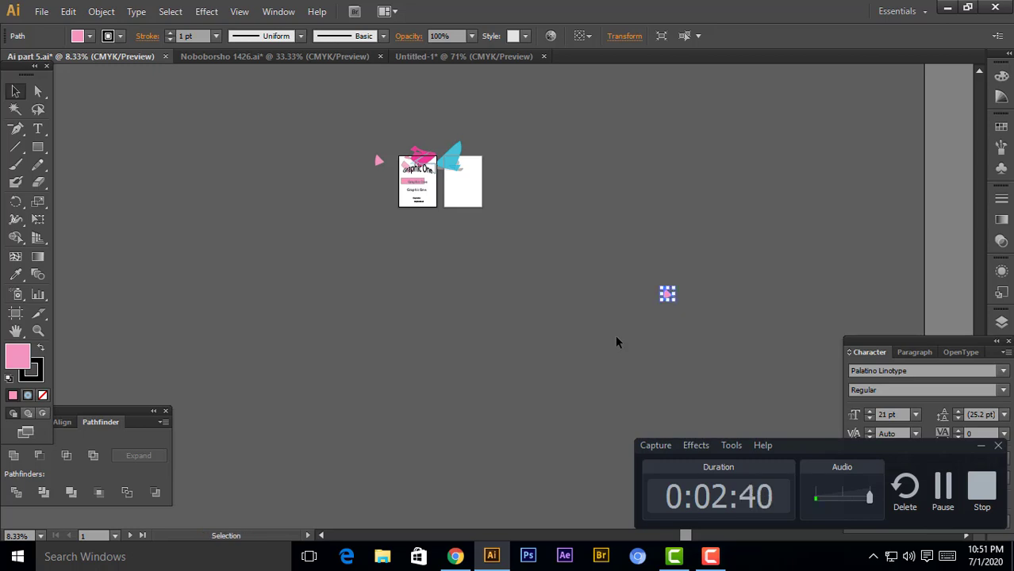
pyautogui.hotkey('ctrl', 'shift', 'a')
pyautogui.hotkey('ctrl', 'shift', 'z')
pyautogui.click(648, 206)
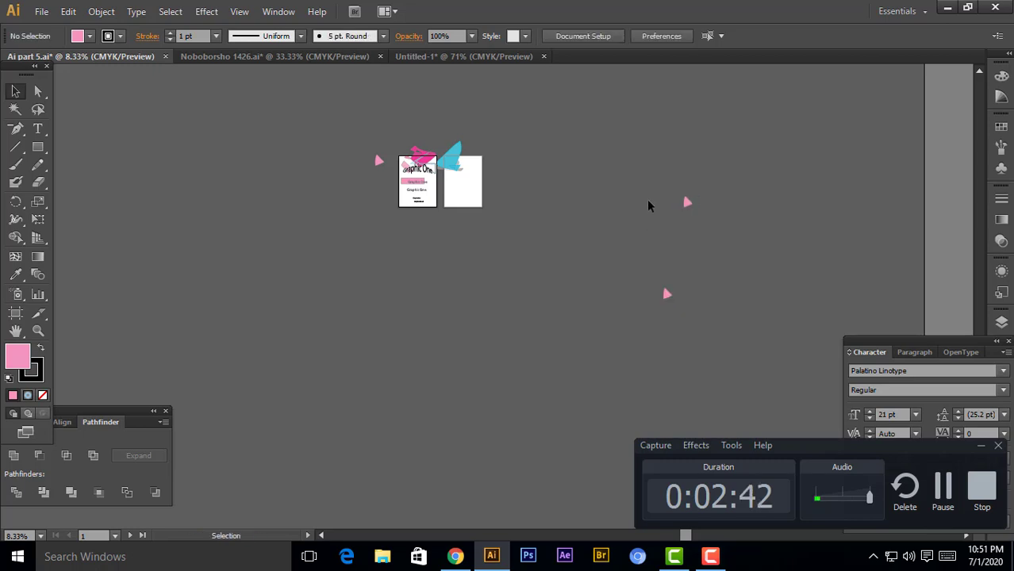
pyautogui.moveTo(637, 169); pyautogui.dragTo(701, 327)
pyautogui.click(700, 323)
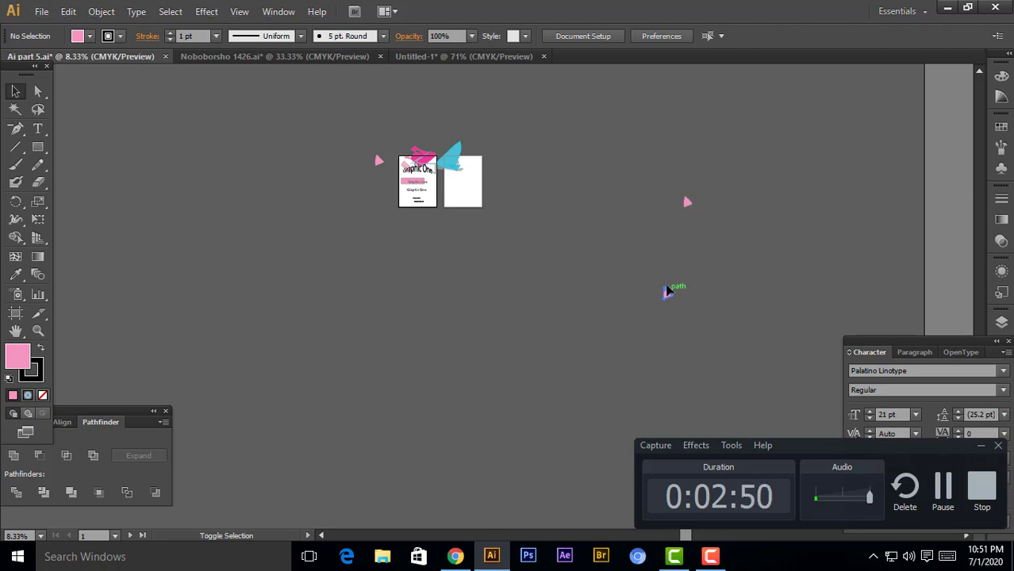
pyautogui.moveTo(666, 294); pyautogui.dragTo(667, 203)
pyautogui.click(592, 435)
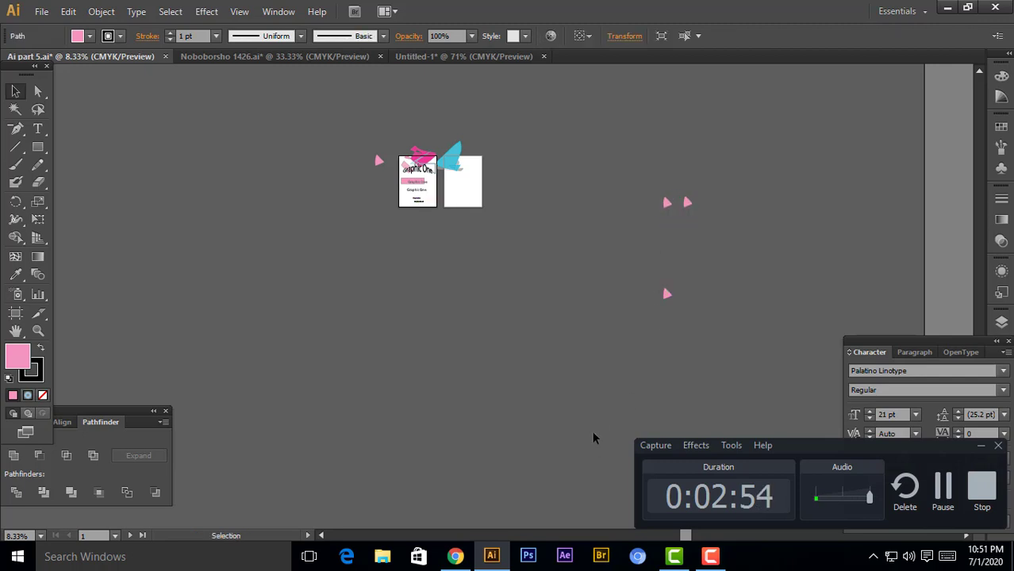
pyautogui.press('a')
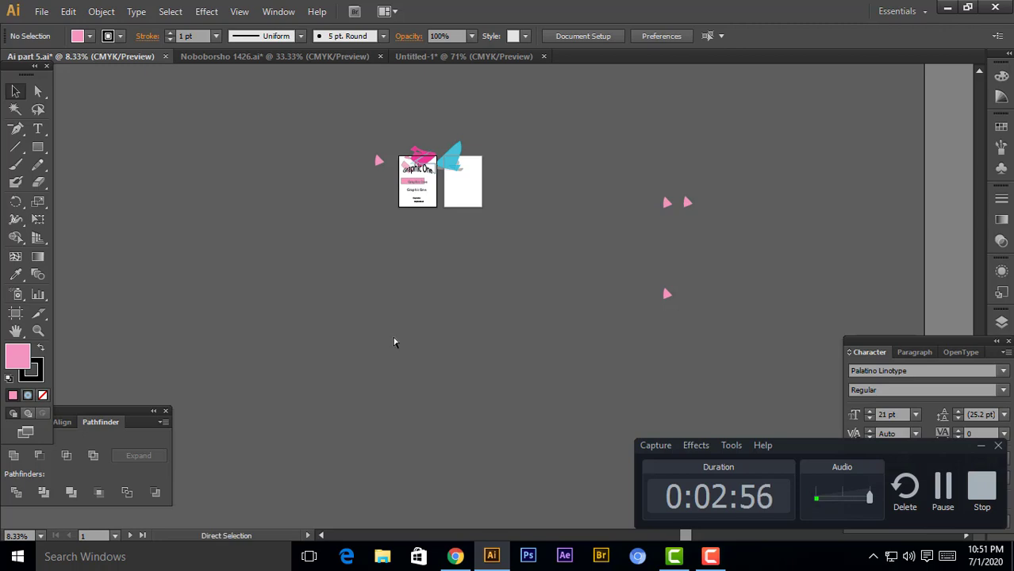
pyautogui.hotkey('ctrl', 'a')
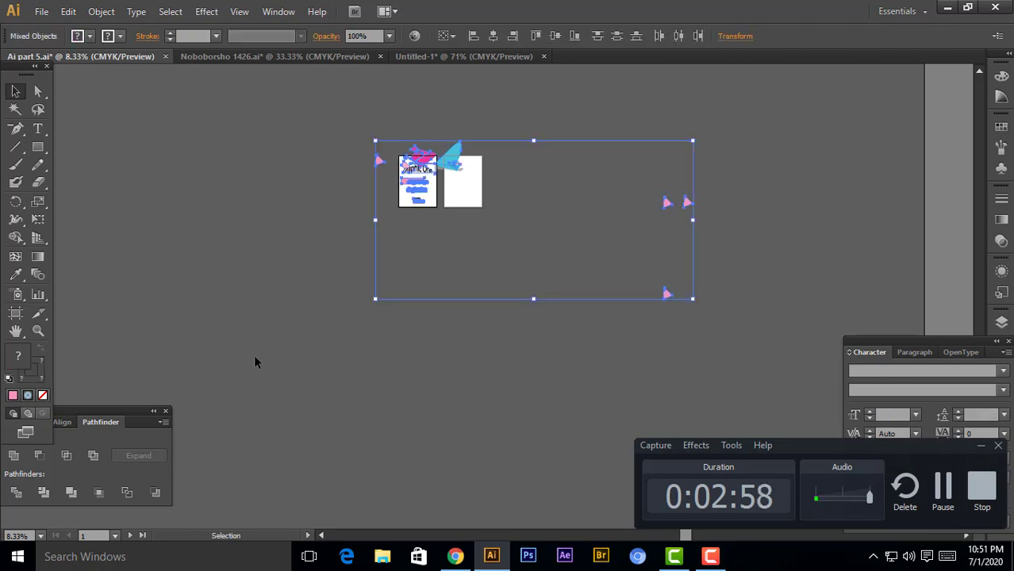
pyautogui.click(615, 346)
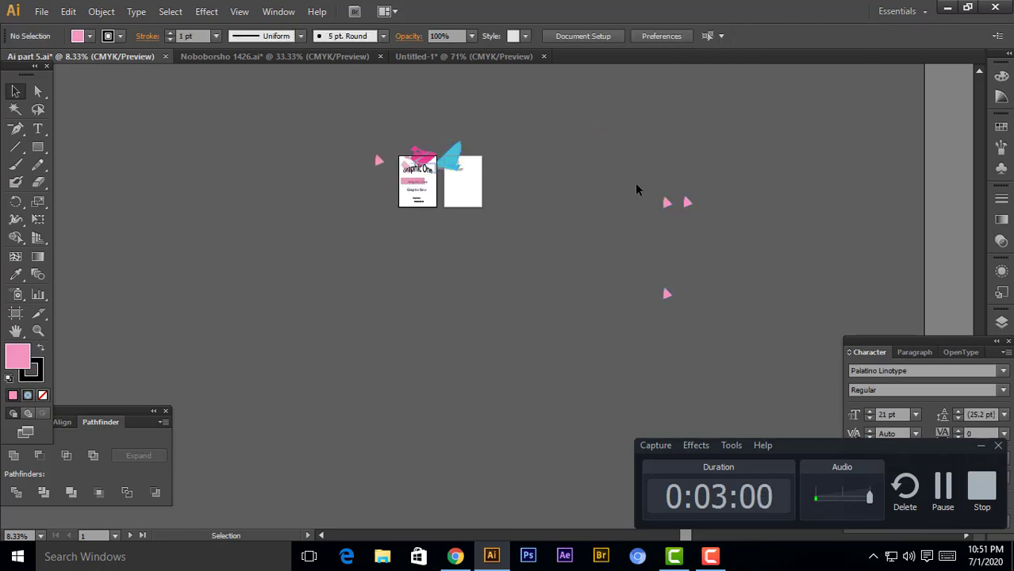
pyautogui.moveTo(634, 184); pyautogui.dragTo(738, 324)
pyautogui.press('Delete')
# - Zoom in and move the cyan shape with shadow, magenta shape and pink triangle onto the left artboard
pyautogui.press('z')
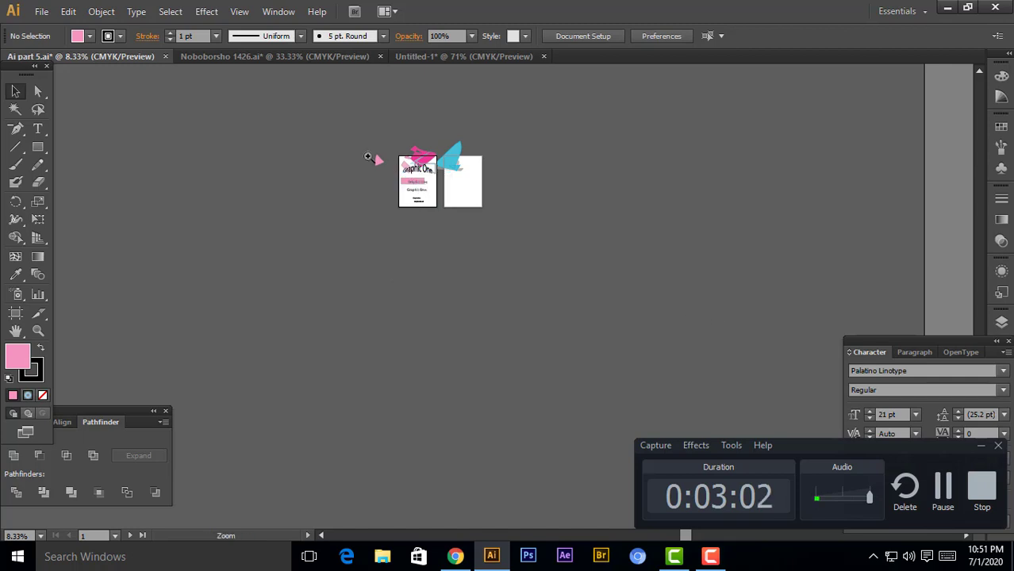
pyautogui.moveTo(351, 133); pyautogui.dragTo(476, 207)
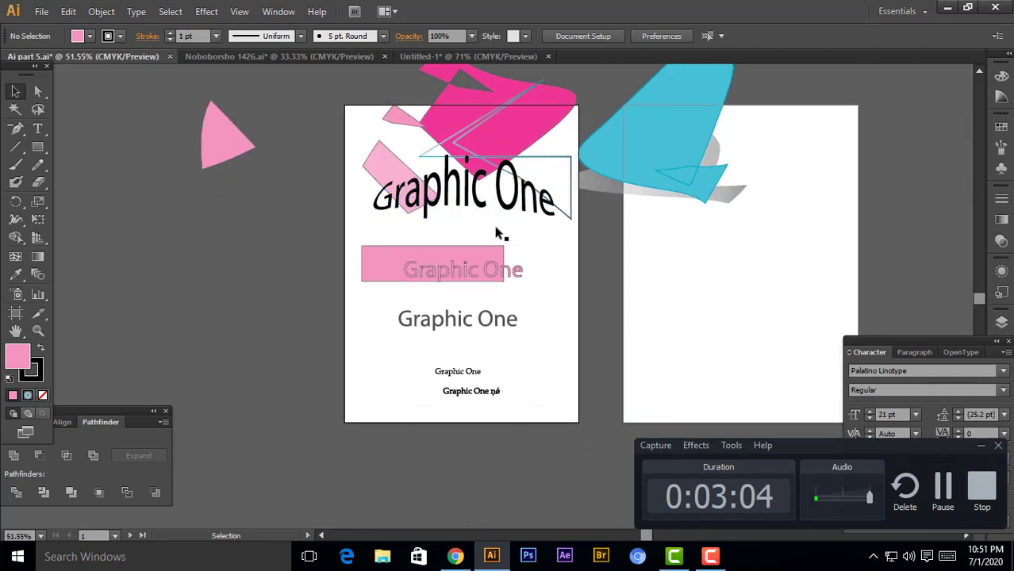
pyautogui.moveTo(632, 137); pyautogui.dragTo(442, 291)
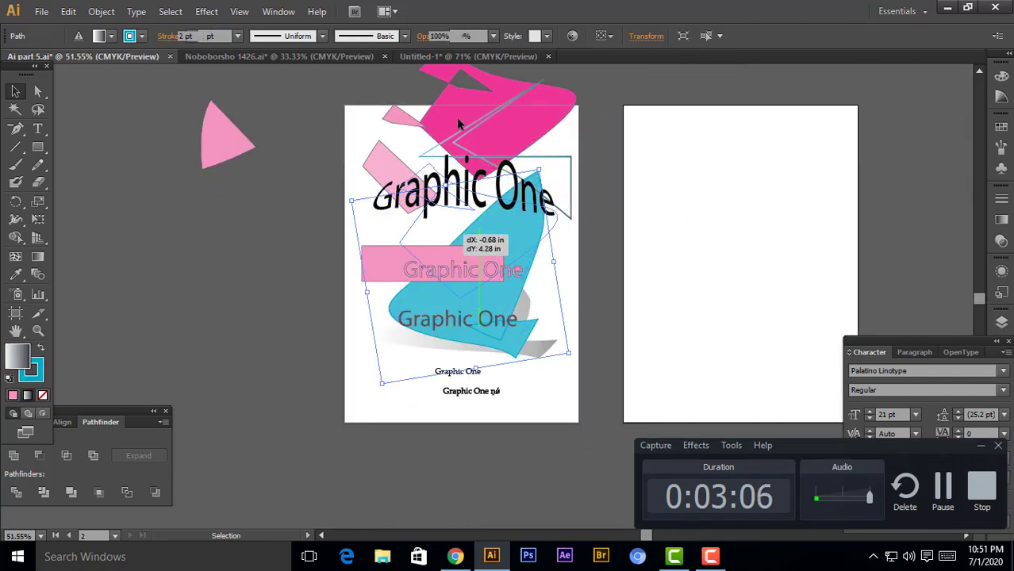
pyautogui.moveTo(465, 115); pyautogui.dragTo(472, 208)
pyautogui.click(241, 209)
pyautogui.moveTo(226, 148)
pyautogui.mouseDown()
pyautogui.moveTo(357, 199)
pyautogui.moveTo(393, 184)
pyautogui.mouseUp()
pyautogui.click(264, 309)
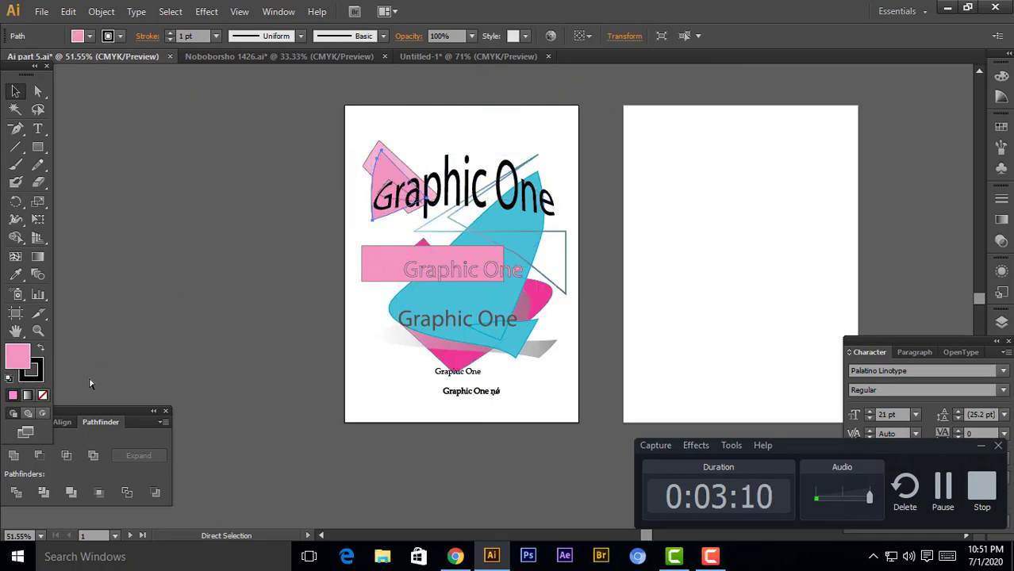
# - Nudge the pink triangle slightly right, then zoom out and center both artboards
pyautogui.hotkey('ctrl', 'a')
pyautogui.click(88, 380)
pyautogui.hotkey('ctrl', '-')
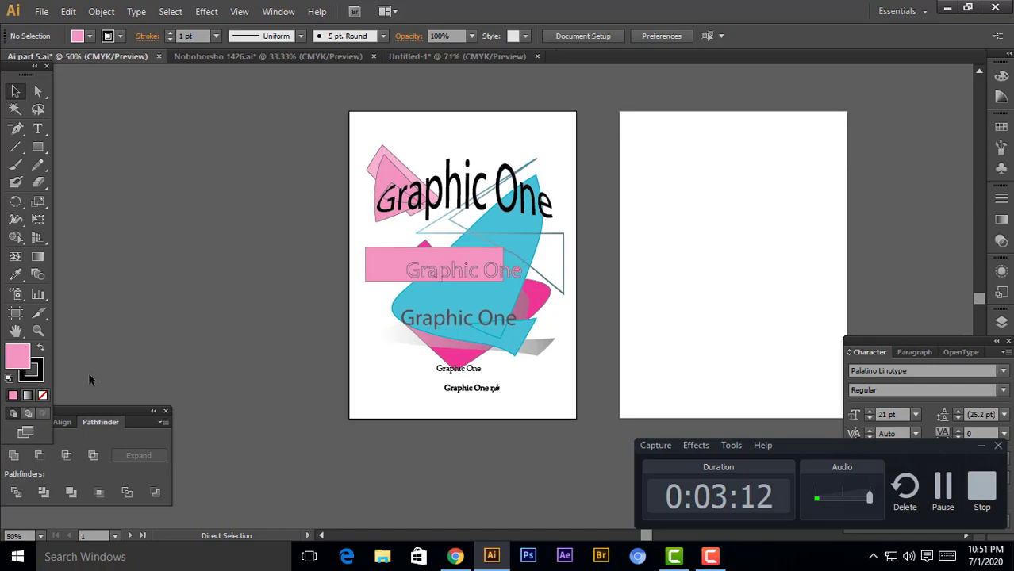
pyautogui.hotkey('ctrl', '-')
pyautogui.hotkey('ctrl', '-')
pyautogui.moveTo(274, 288); pyautogui.dragTo(251, 256)
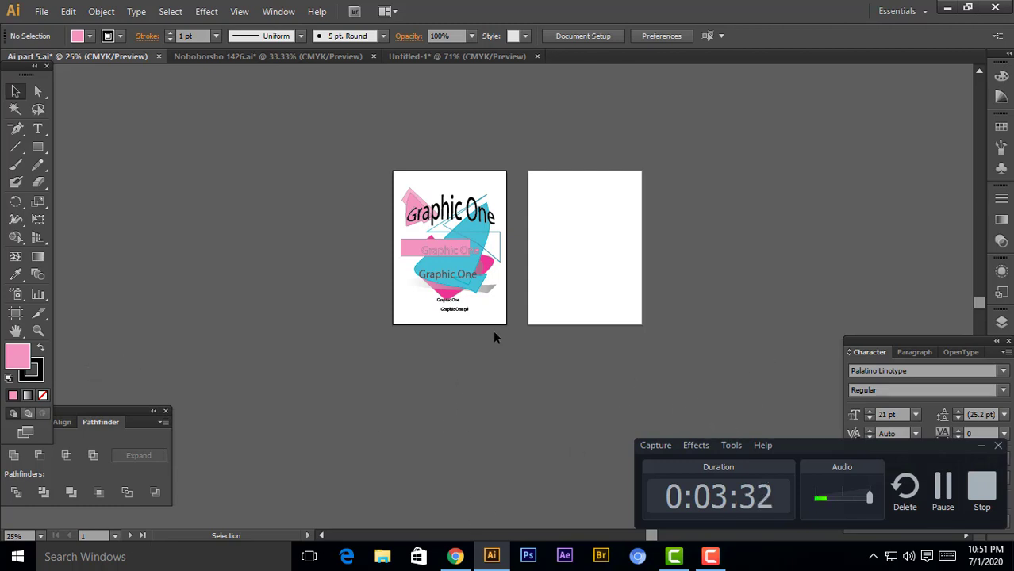
# - Zoom in on the left artboard and move its artwork slightly down
pyautogui.moveTo(381, 169); pyautogui.dragTo(557, 438)
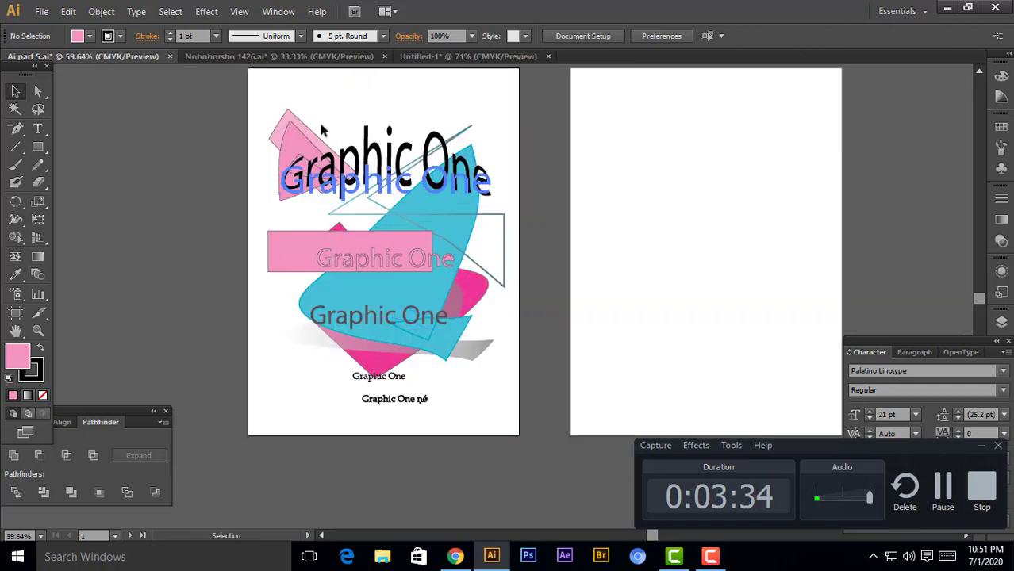
pyautogui.moveTo(258, 100)
pyautogui.mouseDown()
pyautogui.moveTo(412, 388)
pyautogui.moveTo(504, 349)
pyautogui.mouseUp()
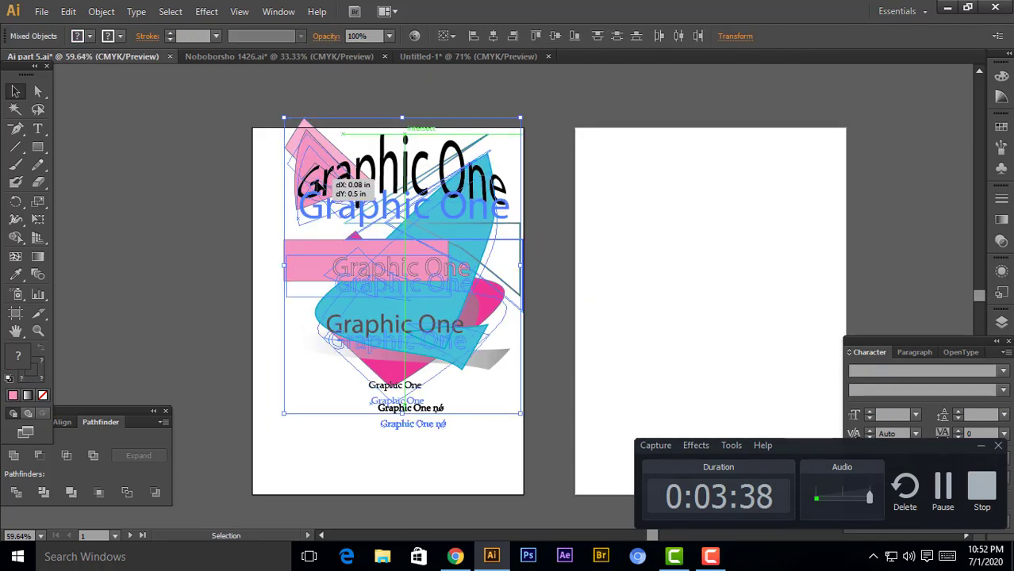
pyautogui.moveTo(396, 365); pyautogui.dragTo(399, 384)
pyautogui.click(278, 470)
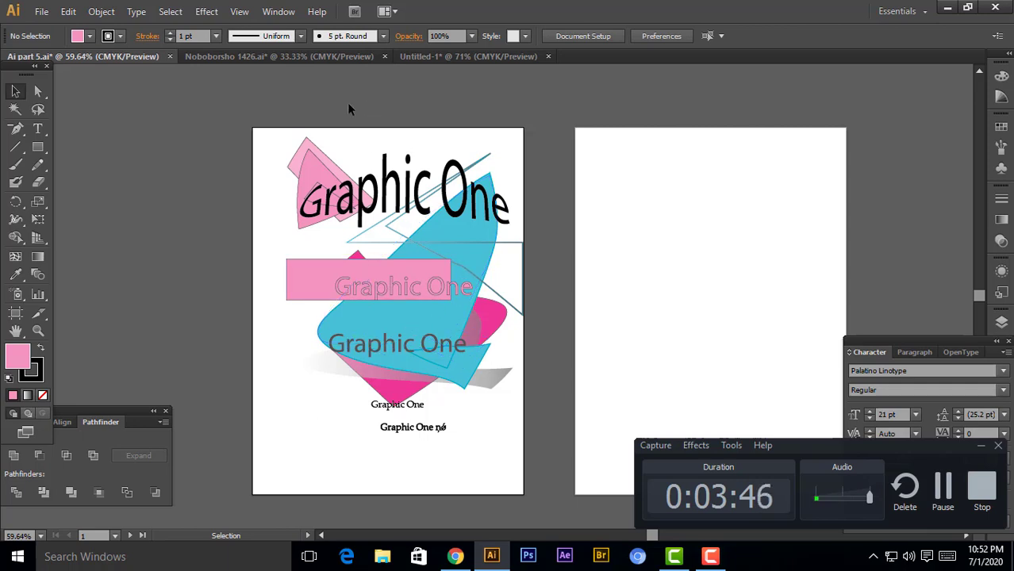
# - Select only the bottom 'Graphic One ṇớ' text group
pyautogui.moveTo(271, 140); pyautogui.dragTo(564, 408)
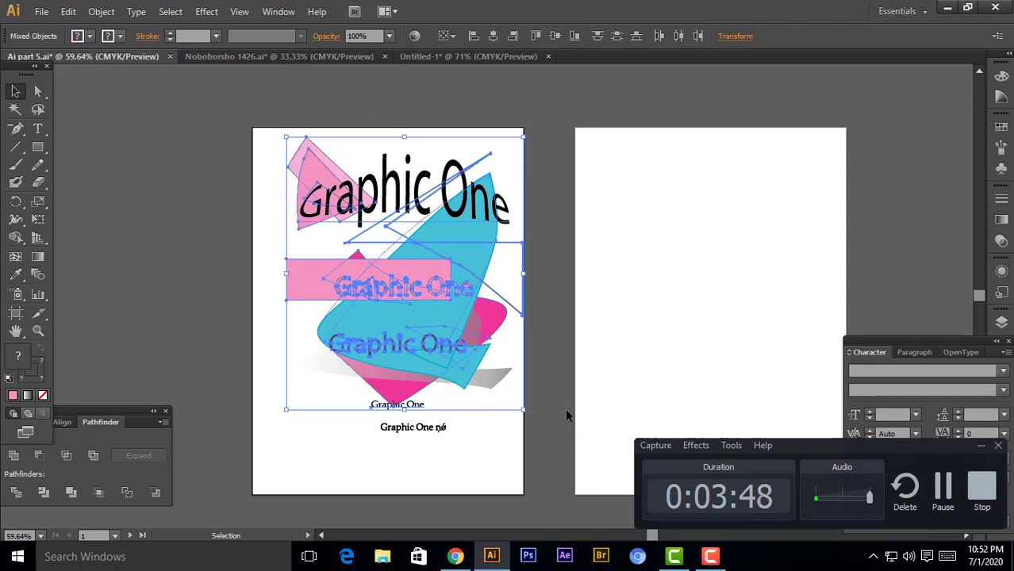
pyautogui.keyDown('shift'); pyautogui.click(444, 432); pyautogui.keyUp('shift')
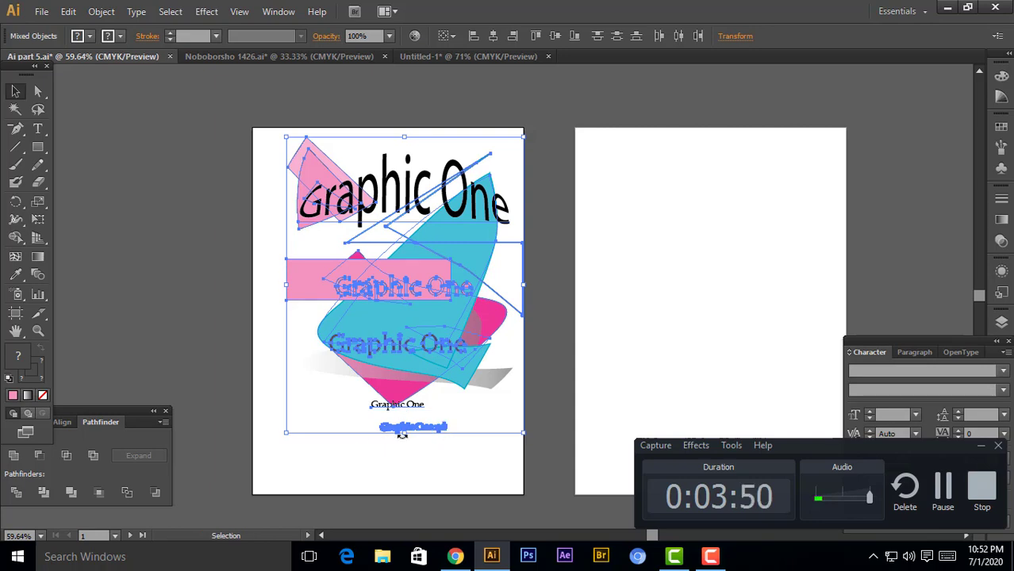
pyautogui.click(391, 458)
pyautogui.click(404, 428)
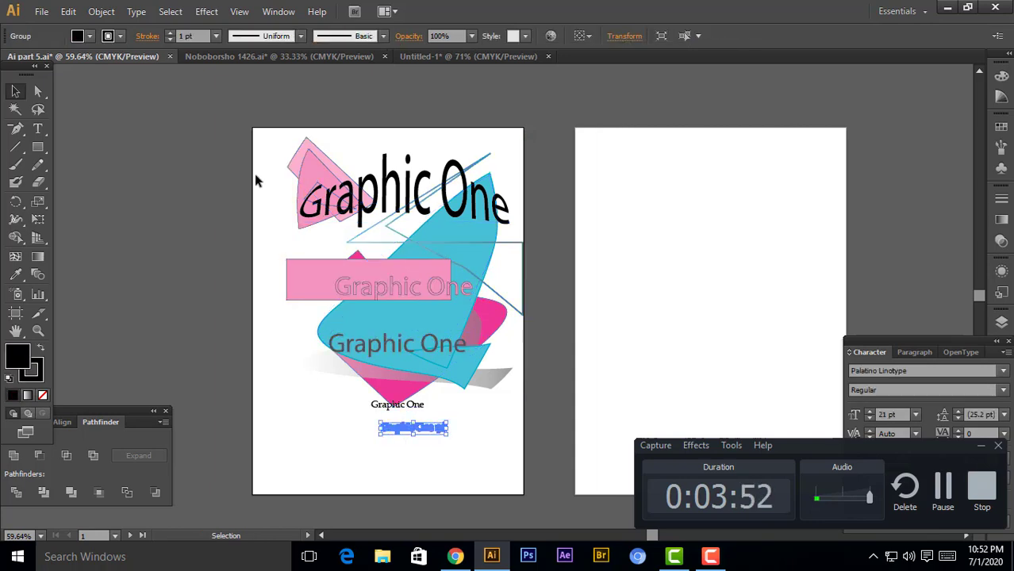
pyautogui.click(248, 131)
pyautogui.moveTo(249, 131); pyautogui.dragTo(559, 412)
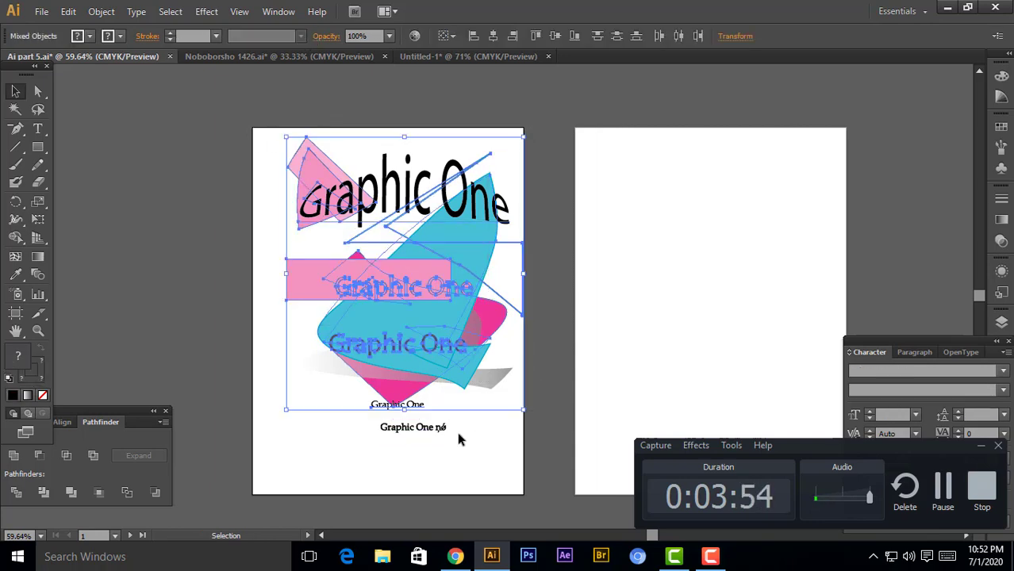
pyautogui.click(440, 429)
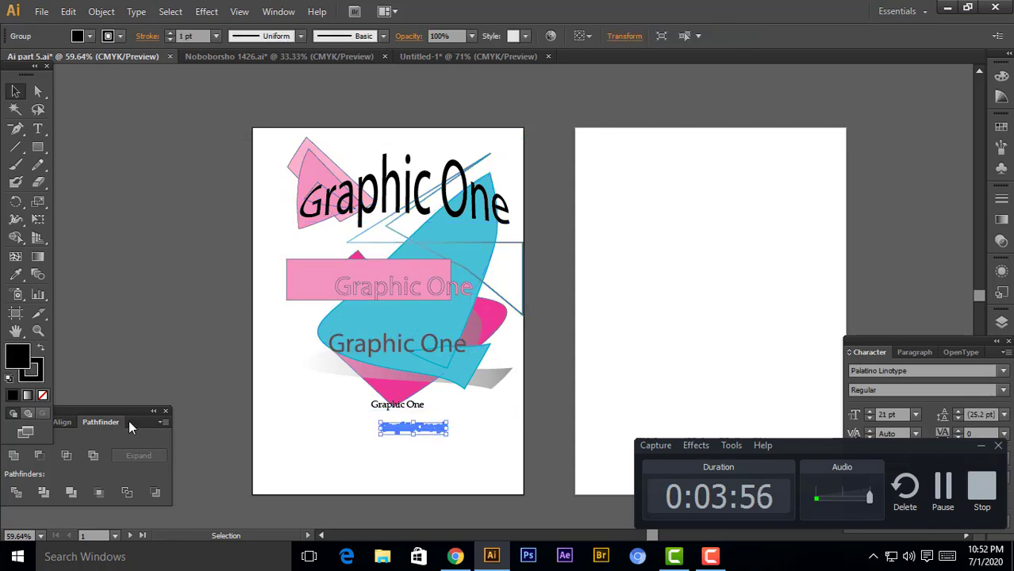
# - Set the bottom text's fill and stroke to None so it disappears
pyautogui.click(41, 395)
pyautogui.press('x')
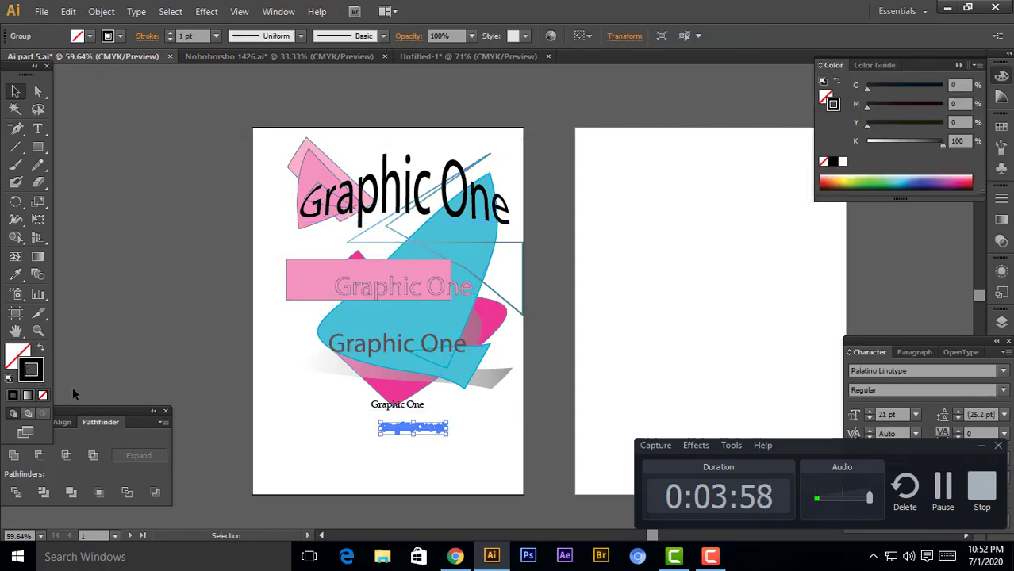
pyautogui.press('/')
pyautogui.click(133, 335)
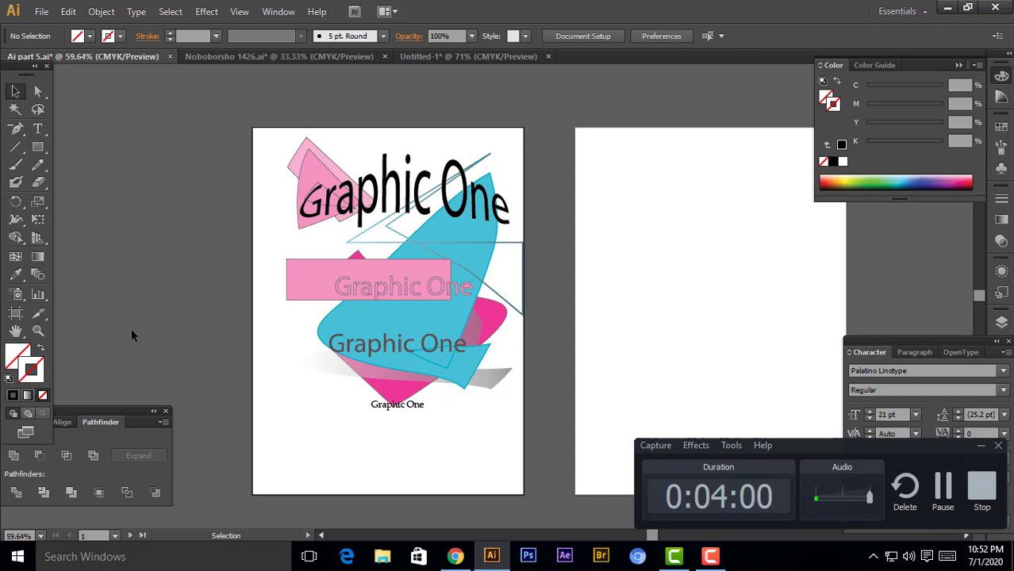
pyautogui.moveTo(208, 135)
pyautogui.mouseDown()
pyautogui.moveTo(565, 381)
pyautogui.moveTo(573, 415)
pyautogui.mouseUp()
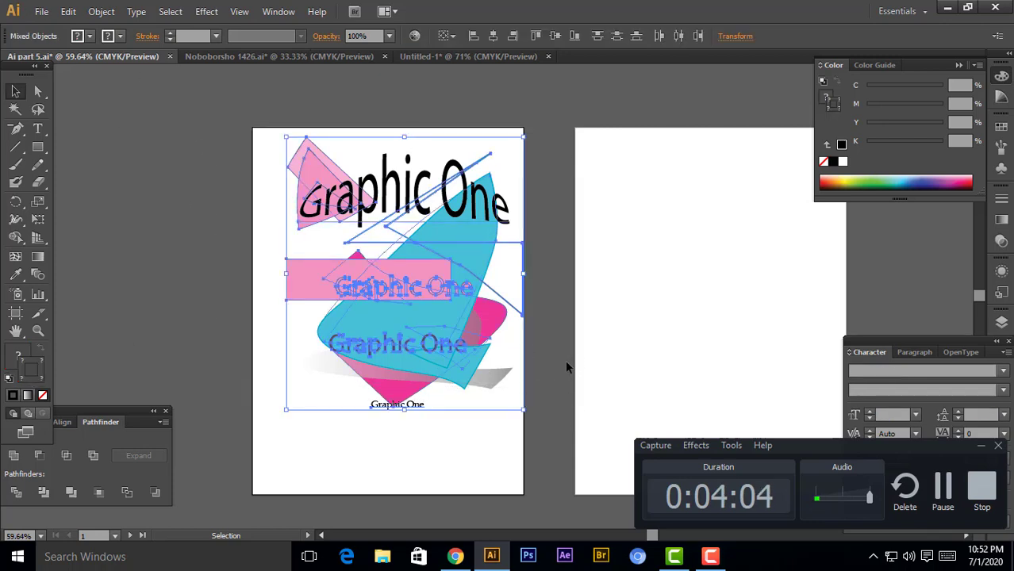
# - Select all the poster artwork and shift it slightly left
pyautogui.click(472, 450)
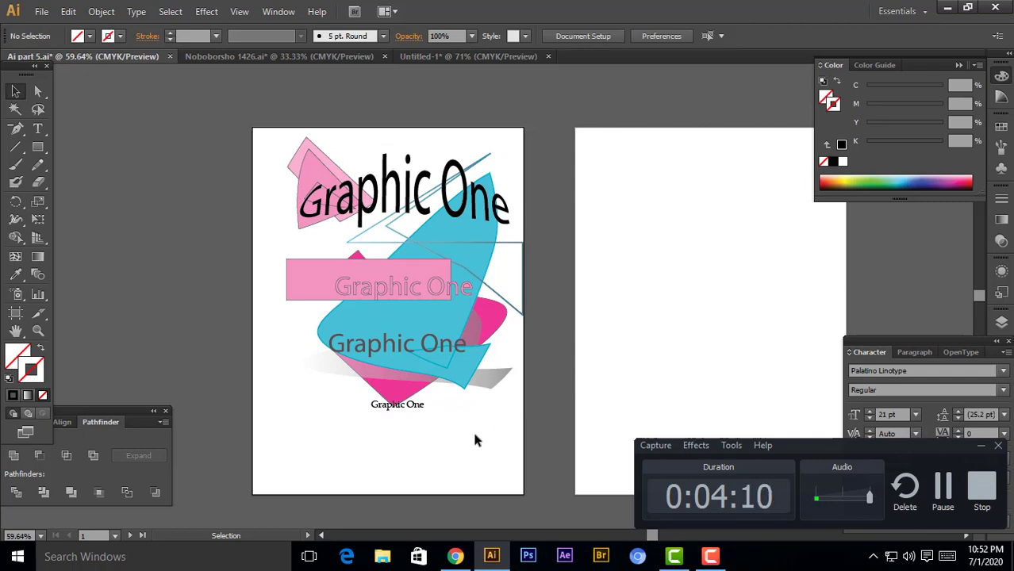
pyautogui.hotkey('ctrl', 'a')
pyautogui.press('v')
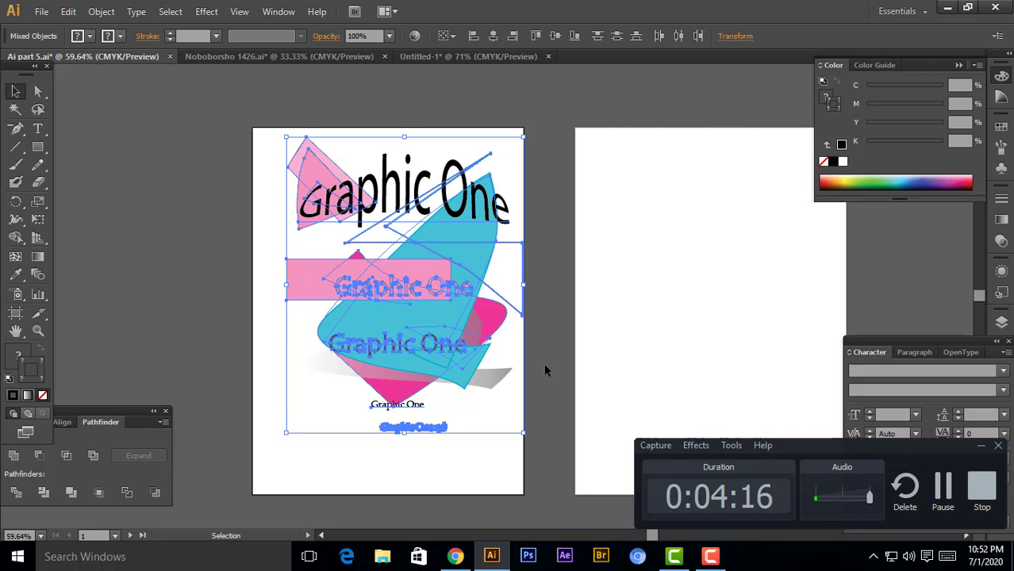
pyautogui.moveTo(441, 276); pyautogui.dragTo(426, 276)
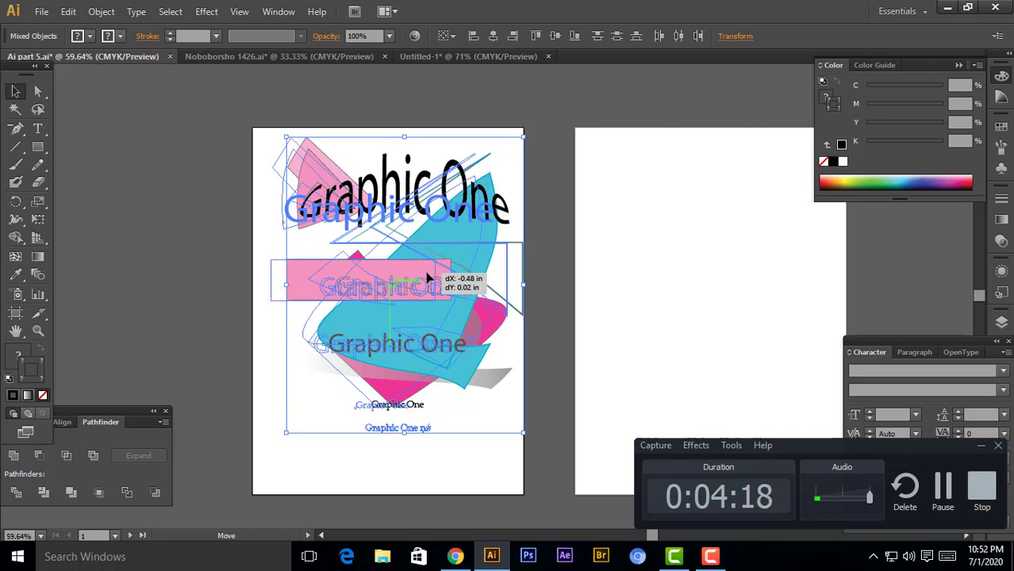
pyautogui.click(627, 318)
# - Fill the invisible bottom 'Graphic One ṇớ' text with black
pyautogui.moveTo(340, 423); pyautogui.dragTo(439, 460)
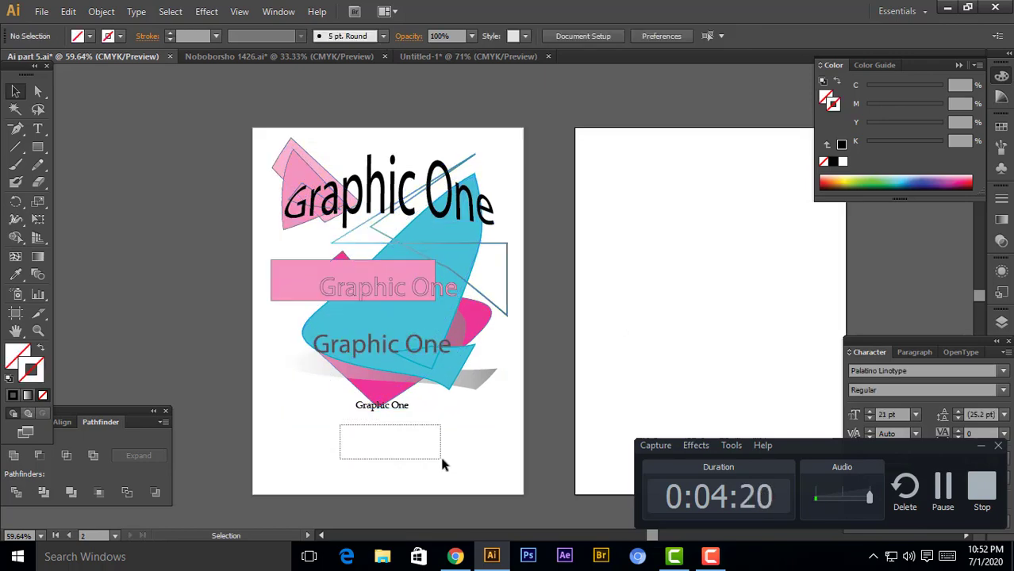
pyautogui.click(833, 161)
pyautogui.click(172, 113)
pyautogui.click(161, 15)
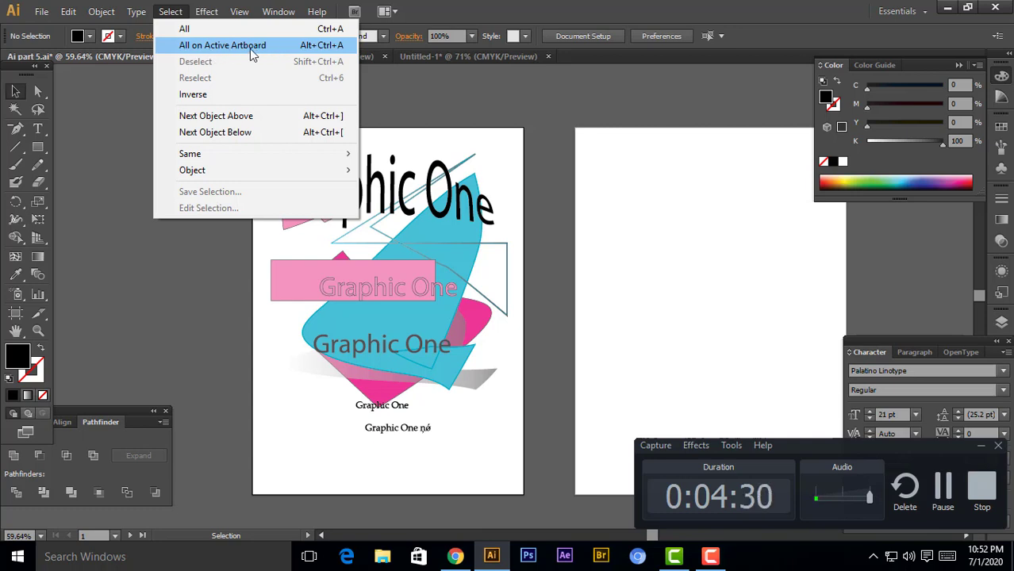
# - Select all on the active artboard, zoom out, and move the pink triangle onto the canvas
pyautogui.click(321, 45)
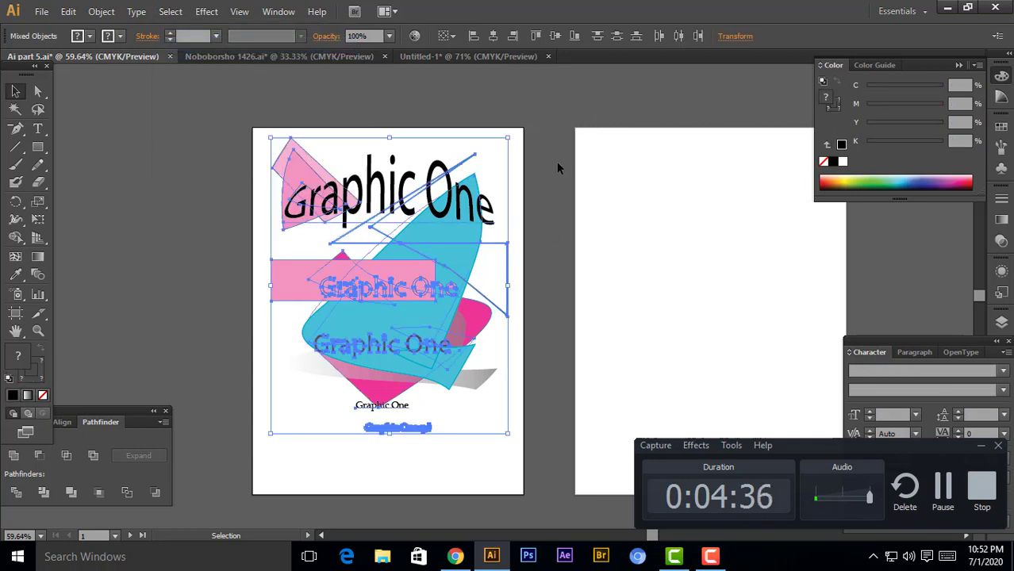
pyautogui.hotkey('ctrl', '-')
pyautogui.hotkey('ctrl', '-')
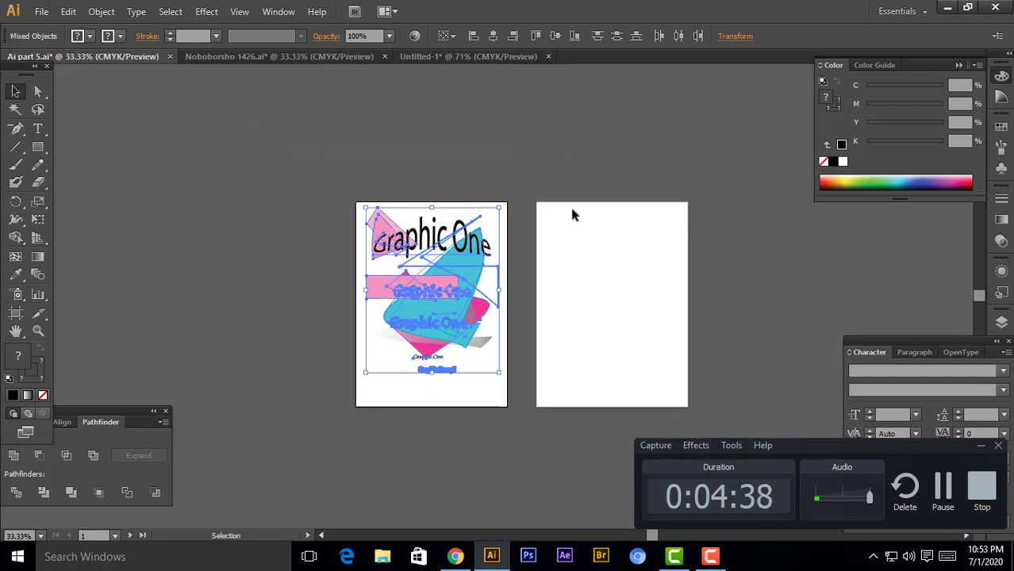
pyautogui.click(652, 299)
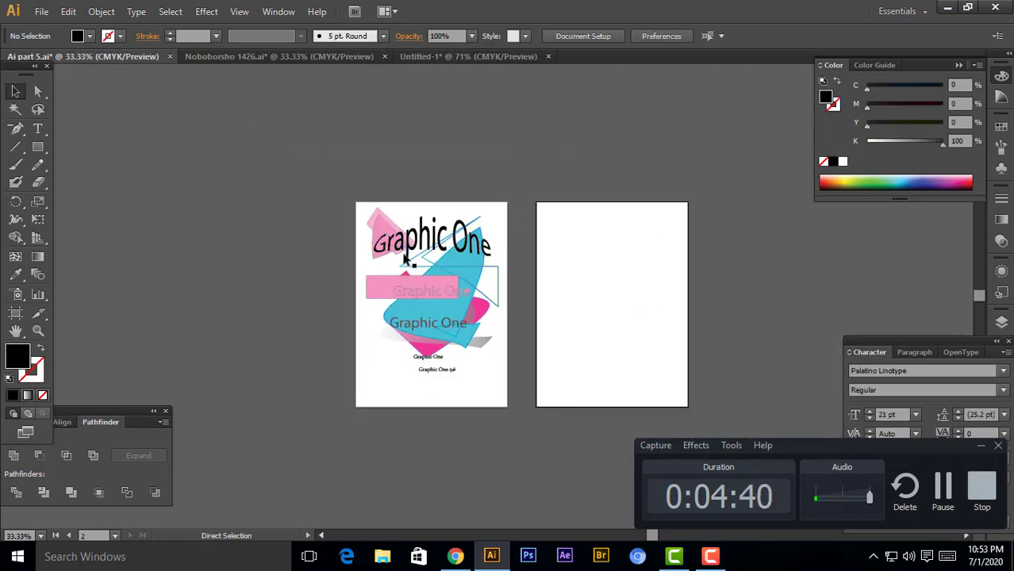
pyautogui.moveTo(384, 231); pyautogui.dragTo(192, 188)
pyautogui.click(314, 252)
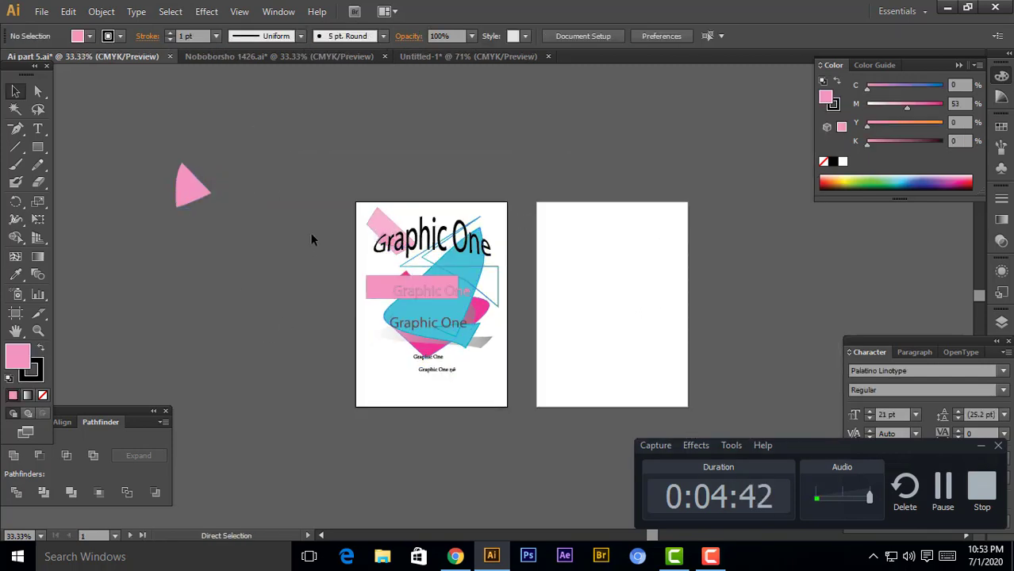
pyautogui.press('ctrl')
# - Select all artwork on the active artboard with Alt+Ctrl+A and nudge it down twice
pyautogui.click(170, 12)
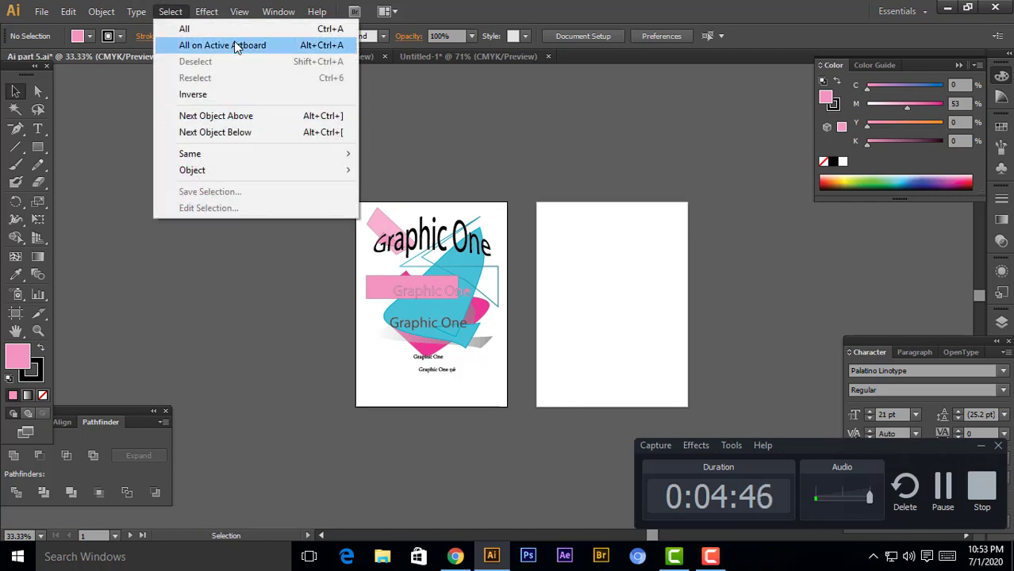
pyautogui.click(237, 322)
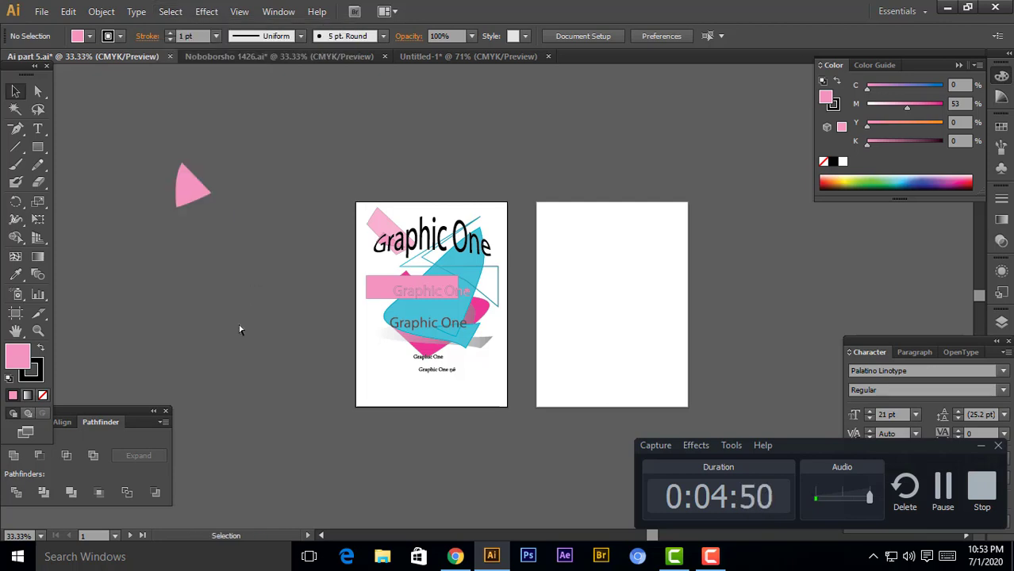
pyautogui.hotkey('ctrl', 'alt', 'a')
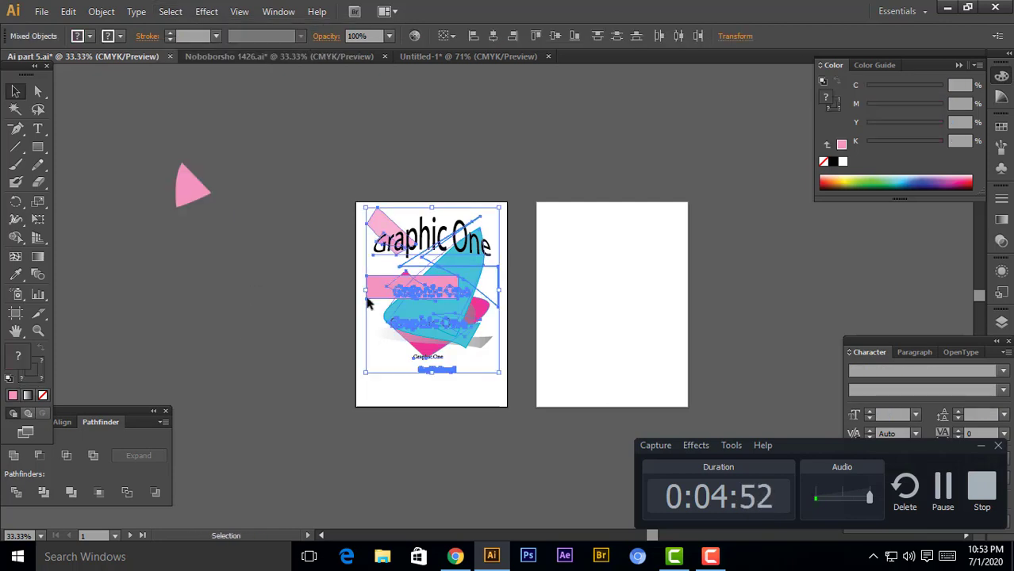
pyautogui.hotkey('shift', 'Down')
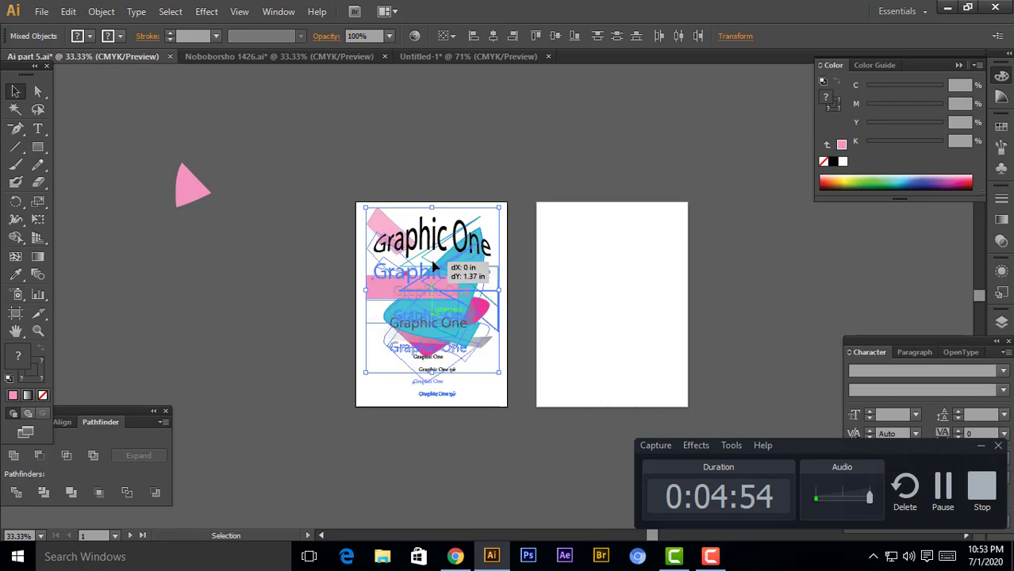
pyautogui.hotkey('shift', 'Down')
pyautogui.hotkey('shift', 'Down')
pyautogui.hotkey('shift', 'Down')
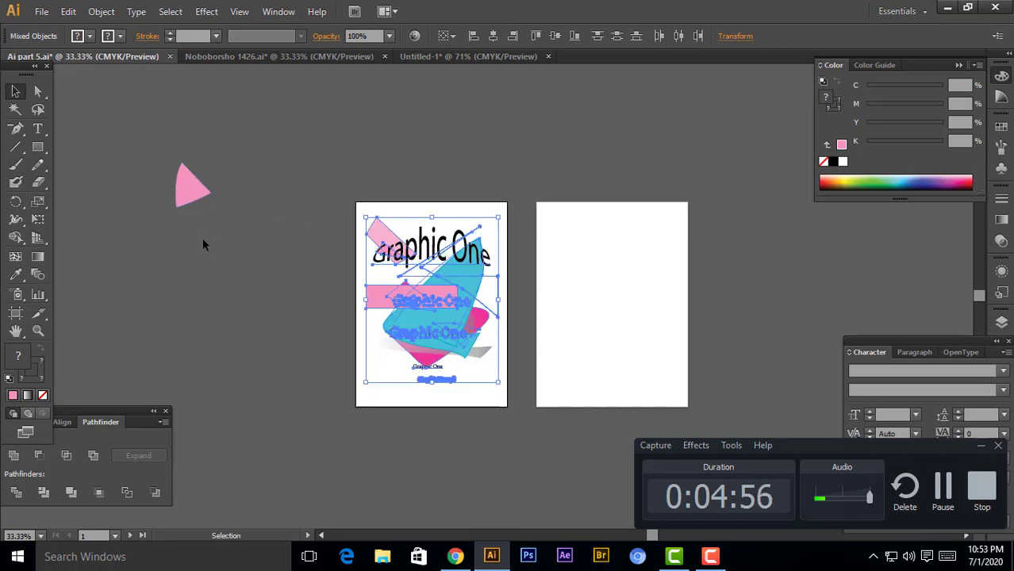
# - Reselect the first artboard's artwork by marquee and Ctrl+A, then deselect it
pyautogui.click(305, 416)
pyautogui.moveTo(342, 190); pyautogui.dragTo(513, 458)
pyautogui.click(277, 308)
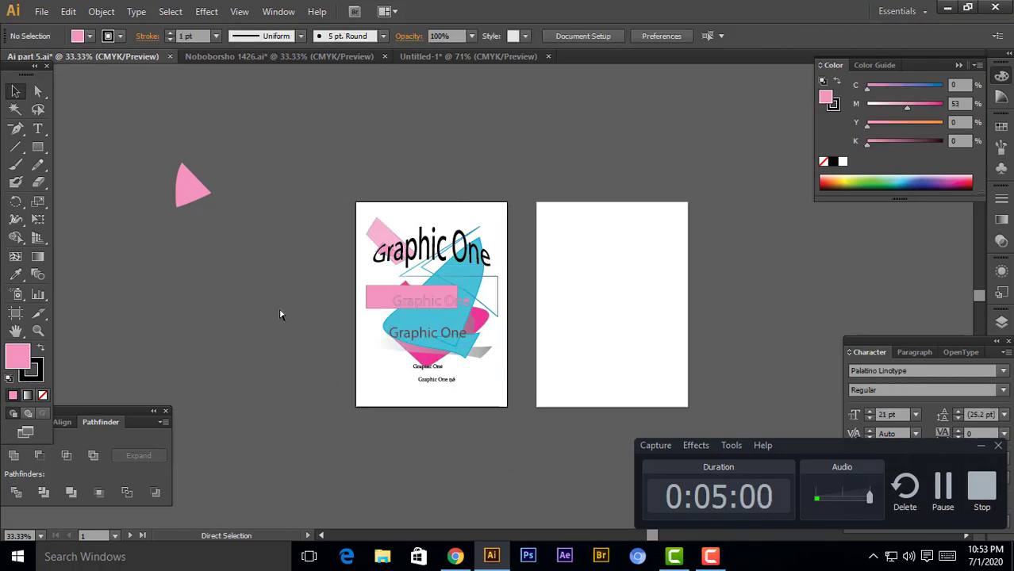
pyautogui.hotkey('ctrl', 'a')
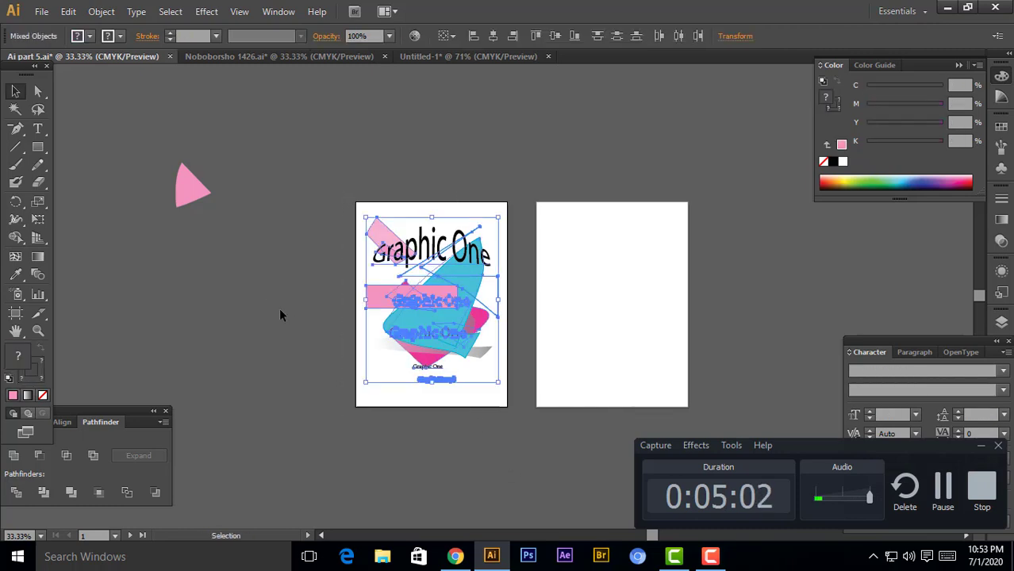
pyautogui.click(280, 311)
# - Browse the Select menu and trial-select the left poster's artwork and large heading, changing nothing
pyautogui.click(173, 12)
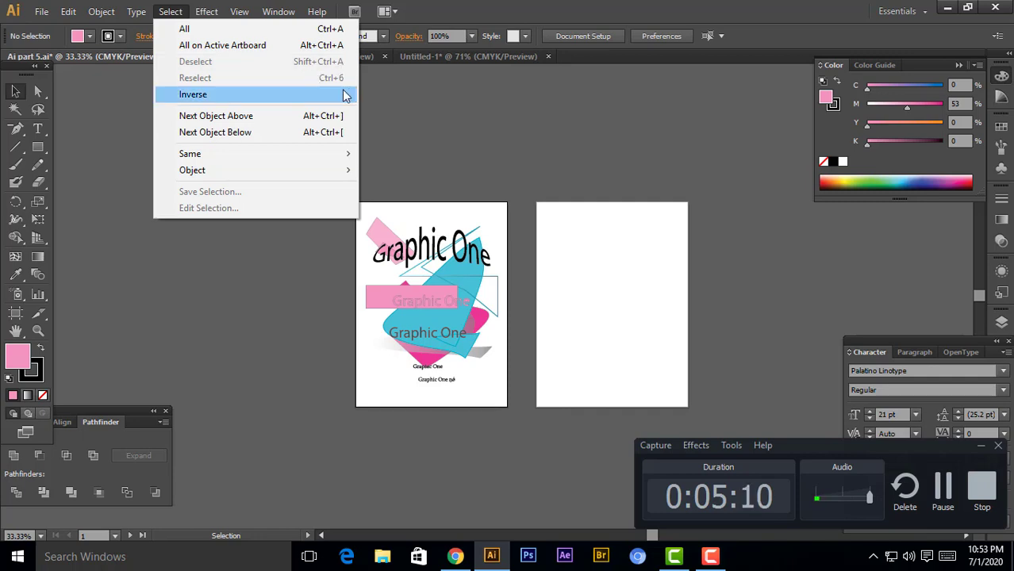
pyautogui.click(326, 241)
pyautogui.moveTo(325, 241); pyautogui.dragTo(569, 428)
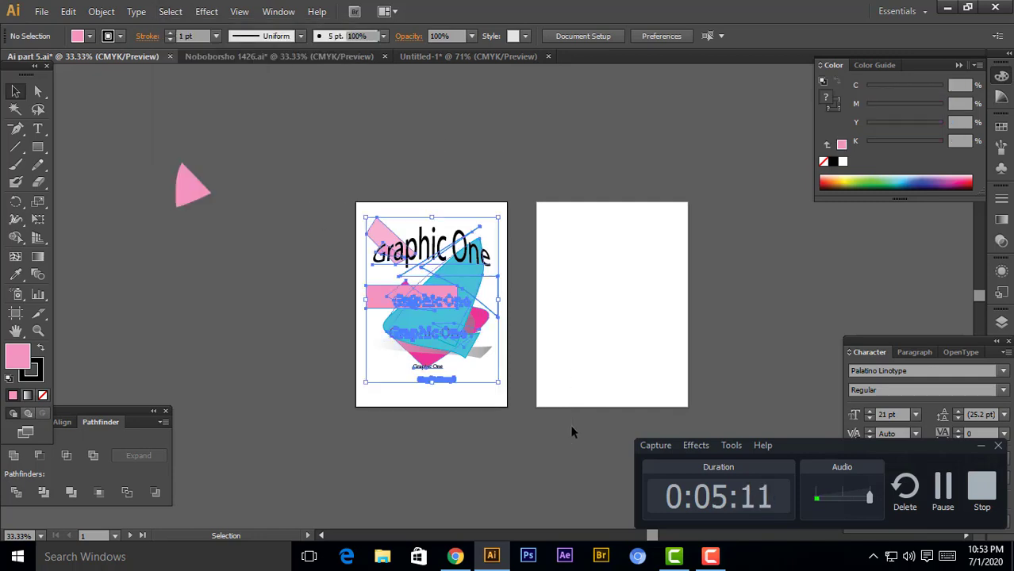
pyautogui.click(227, 277)
pyautogui.click(389, 297)
pyautogui.click(322, 183)
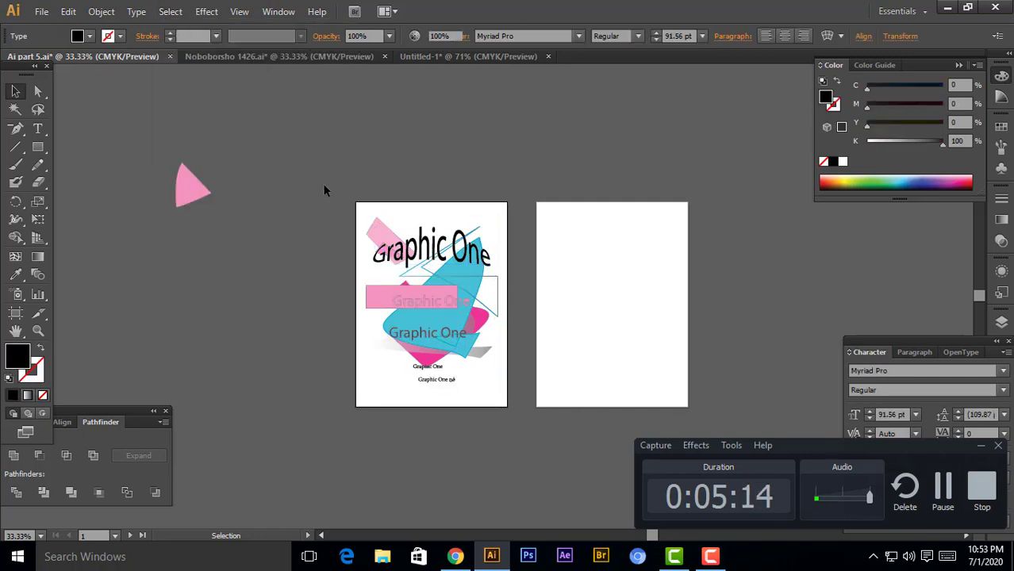
pyautogui.moveTo(319, 186); pyautogui.dragTo(524, 412)
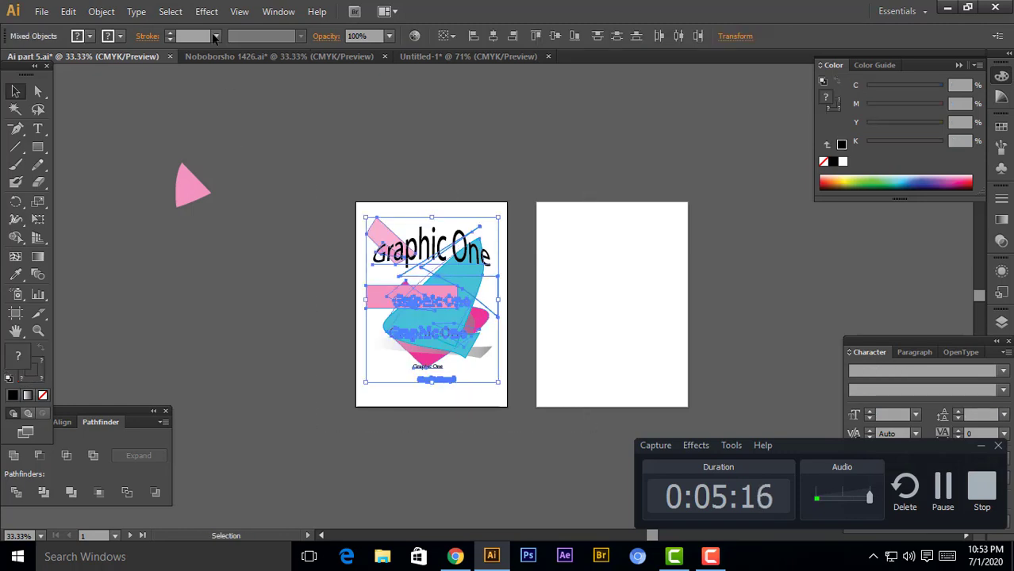
pyautogui.click(317, 159)
pyautogui.click(176, 11)
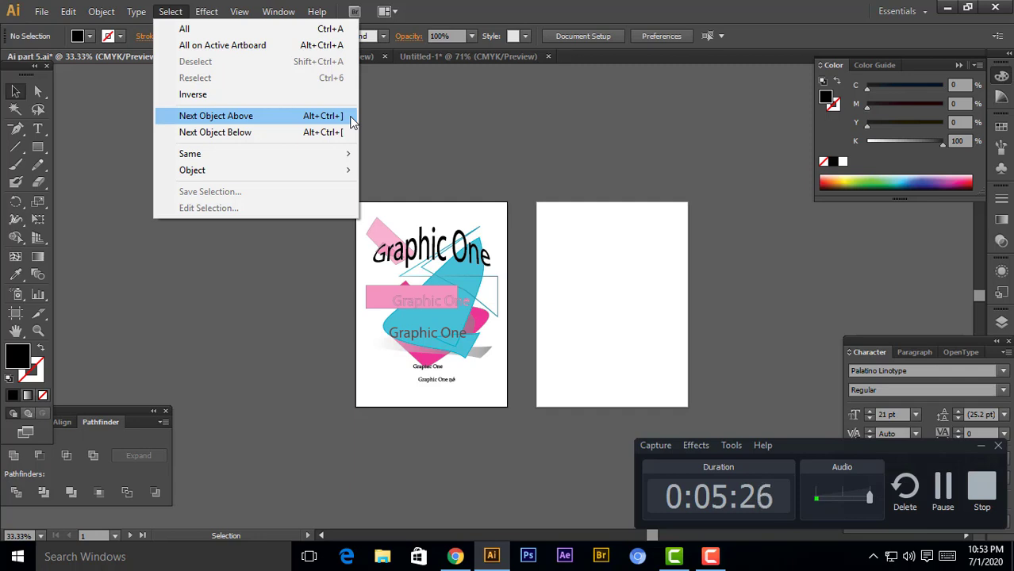
# - Shift the pink bar down-right and drag the arched Graphic One heading onto the second artboard
pyautogui.click(408, 302)
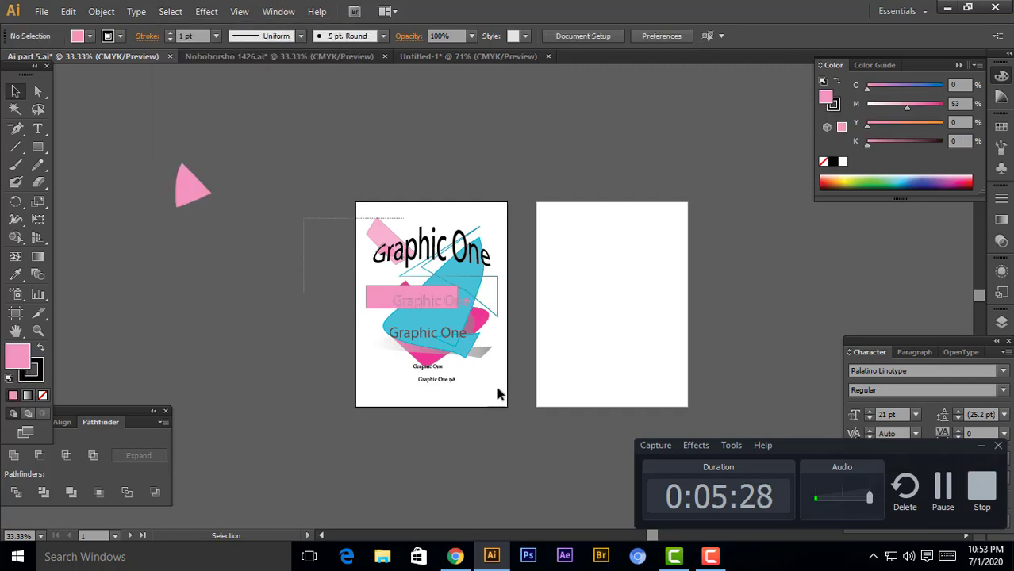
pyautogui.moveTo(498, 395); pyautogui.dragTo(353, 208)
pyautogui.click(198, 11)
pyautogui.moveTo(170, 12)
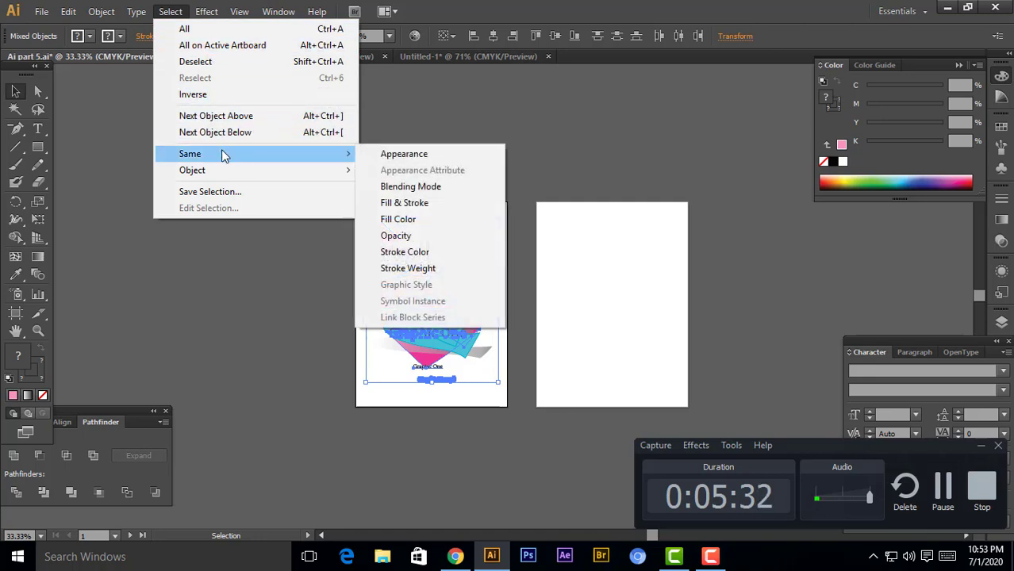
pyautogui.click(321, 119)
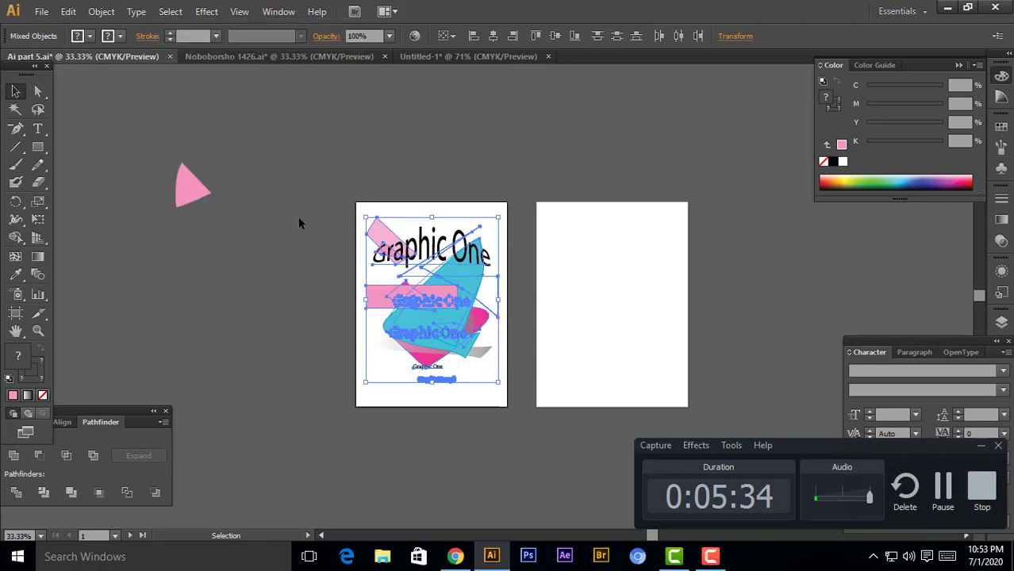
pyautogui.click(411, 303)
pyautogui.moveTo(411, 305); pyautogui.dragTo(470, 336)
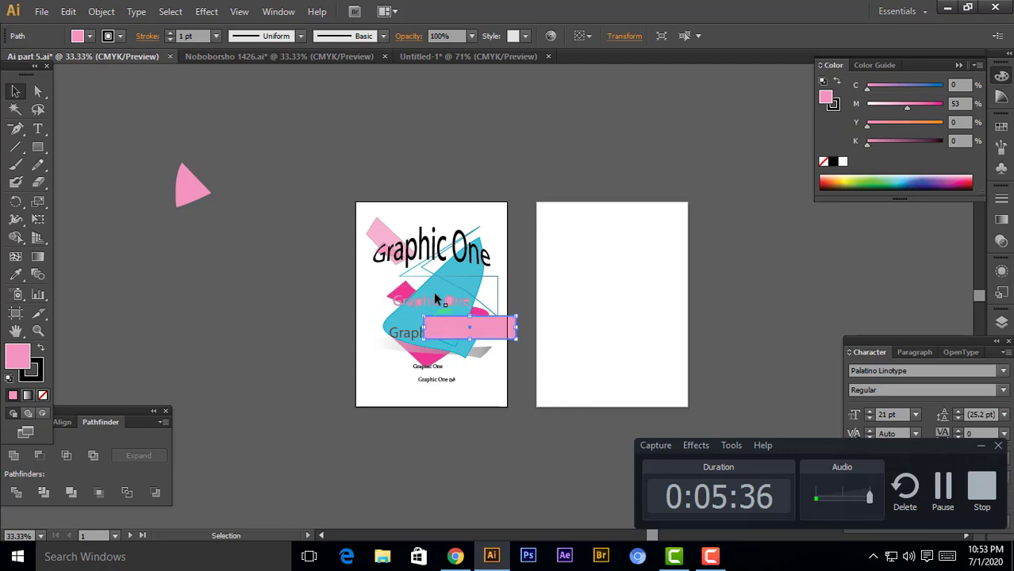
pyautogui.moveTo(431, 250); pyautogui.dragTo(609, 233)
# - Drag the pink triangle onto the Graphic One heading and bring up the Effect menu
pyautogui.click(536, 342)
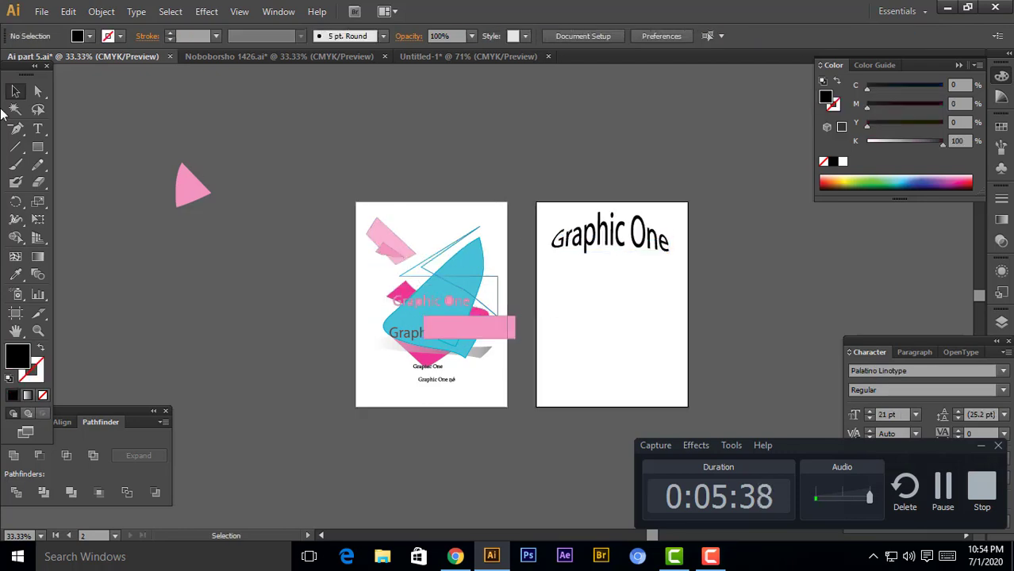
pyautogui.moveTo(213, 192); pyautogui.dragTo(611, 243)
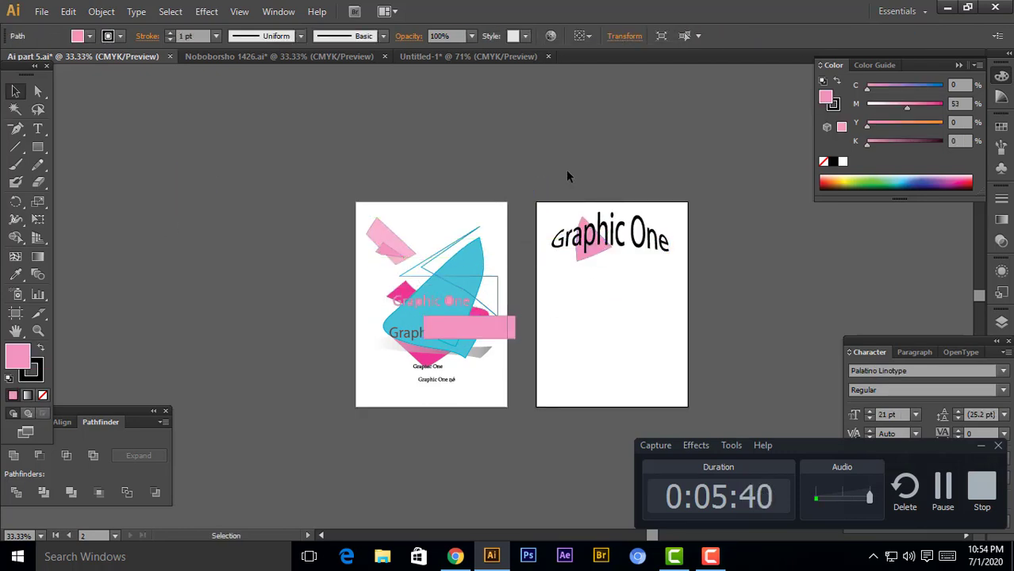
pyautogui.press('ctrl')
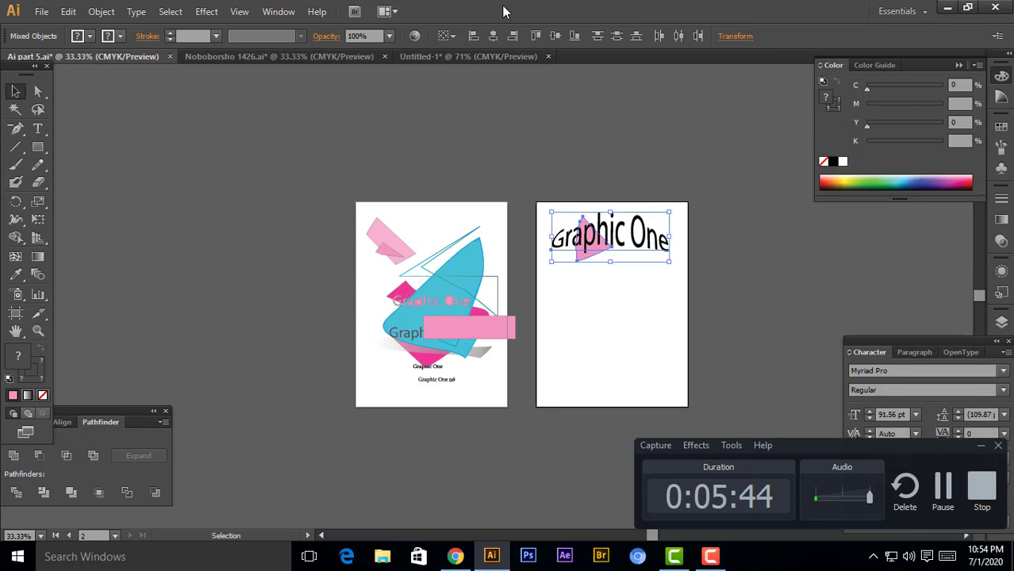
pyautogui.click(202, 12)
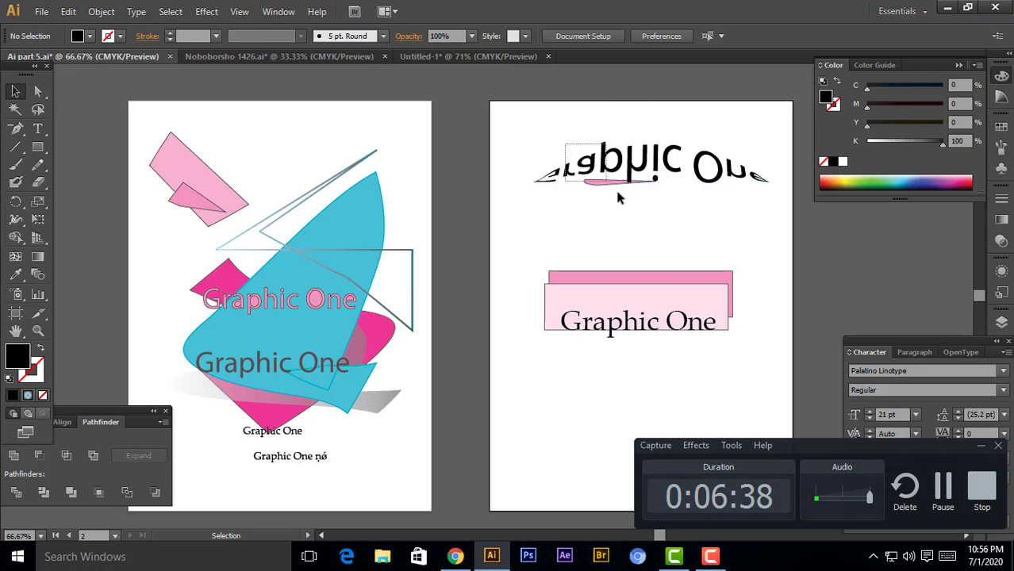
pyautogui.click(612, 181)
pyautogui.click(170, 12)
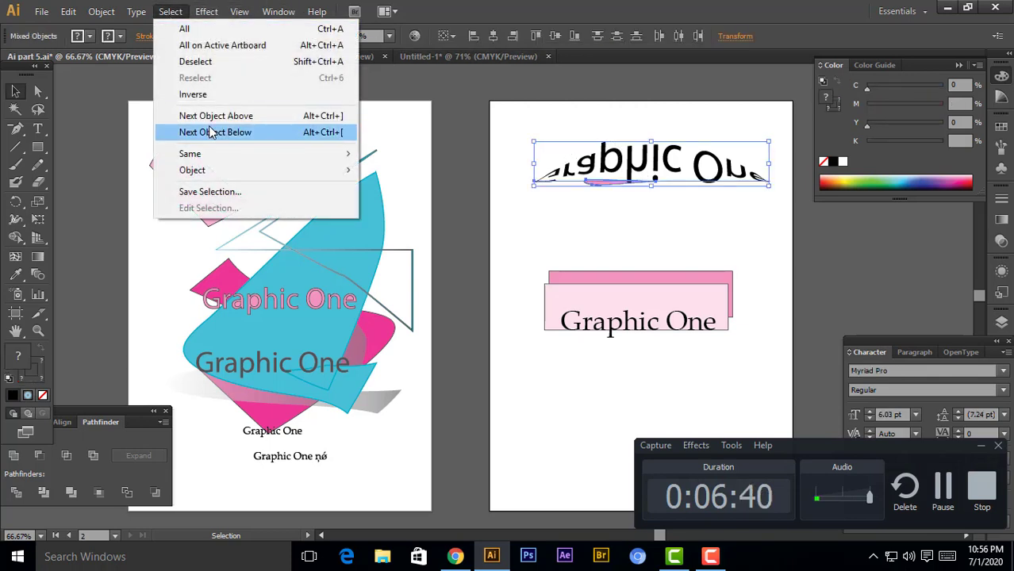
pyautogui.click(208, 116)
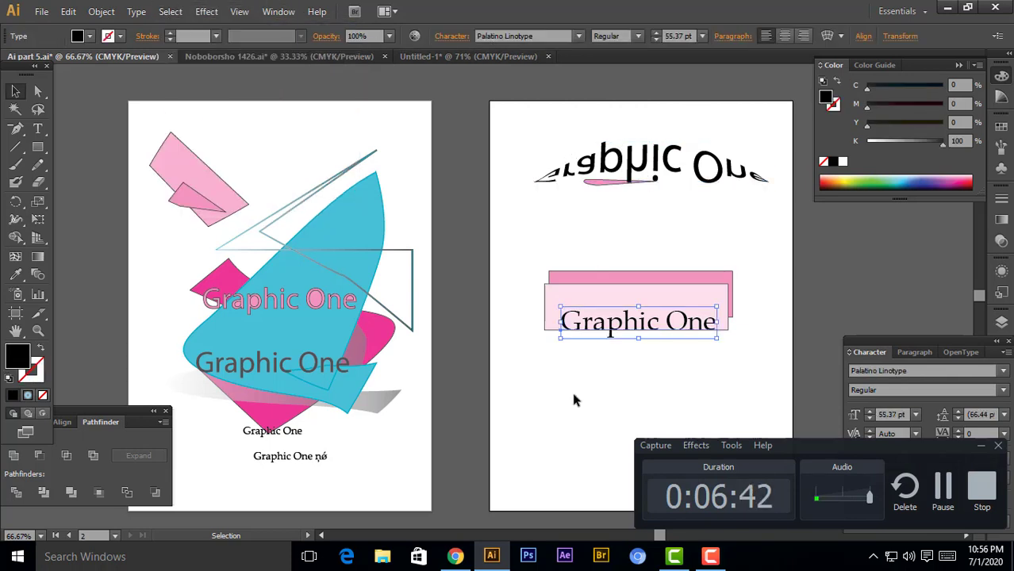
pyautogui.click(204, 14)
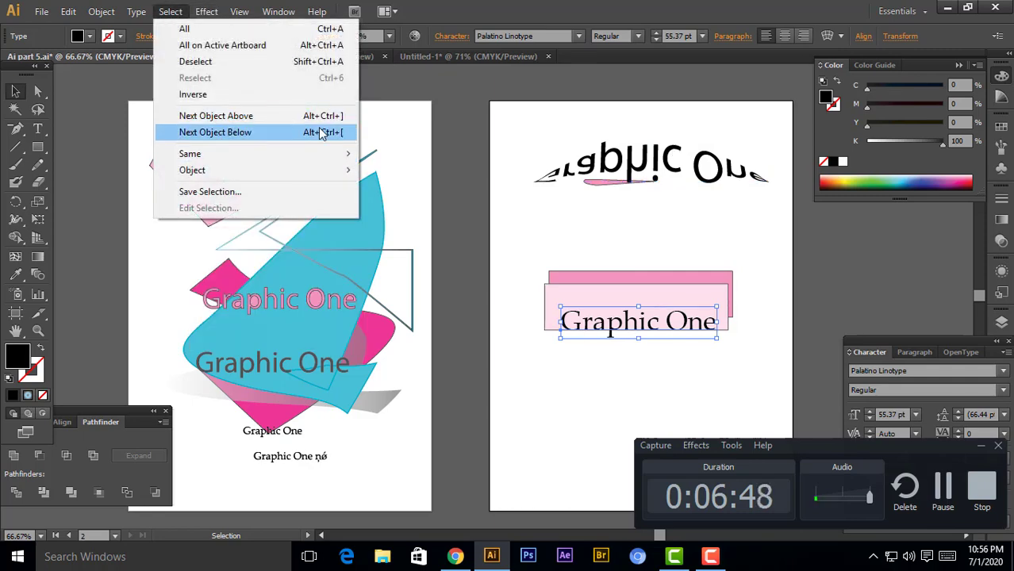
pyautogui.click(321, 133)
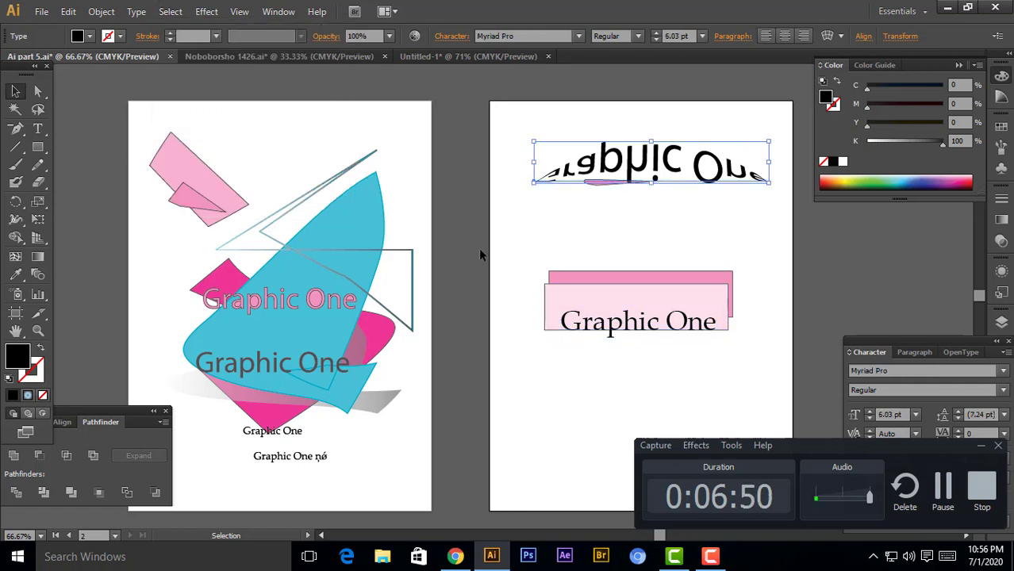
pyautogui.click(171, 11)
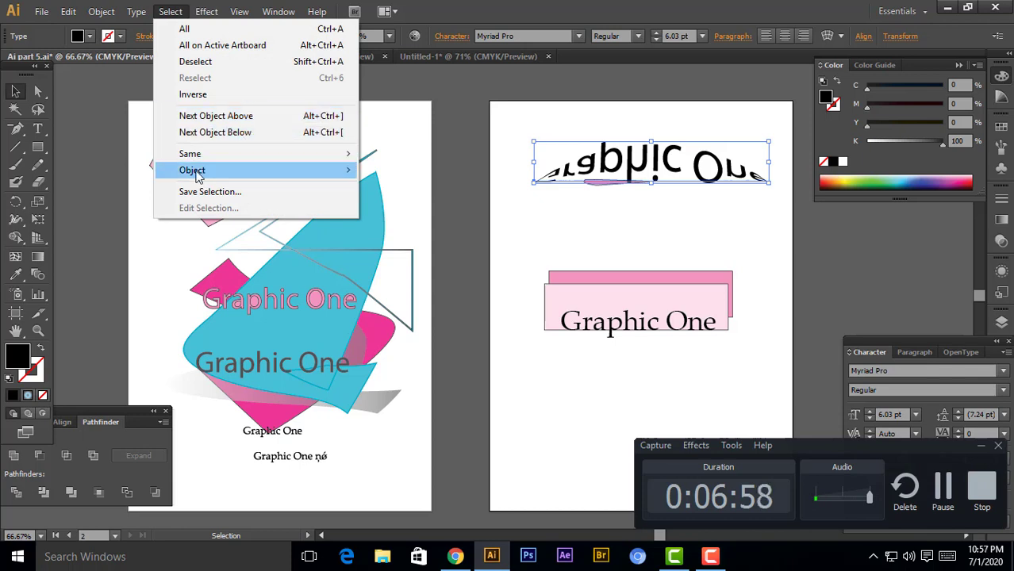
pyautogui.moveTo(189, 154)
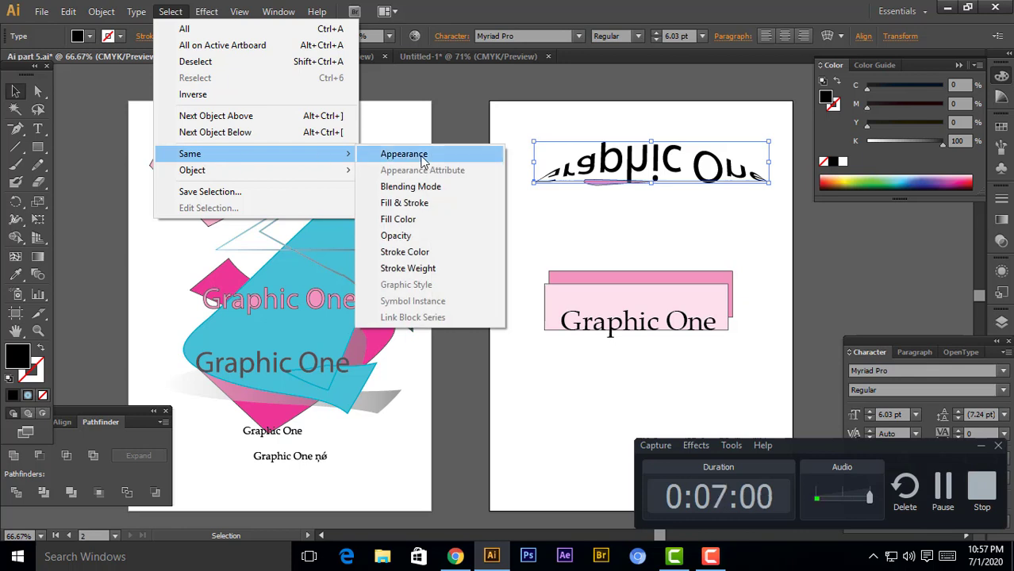
pyautogui.click(426, 187)
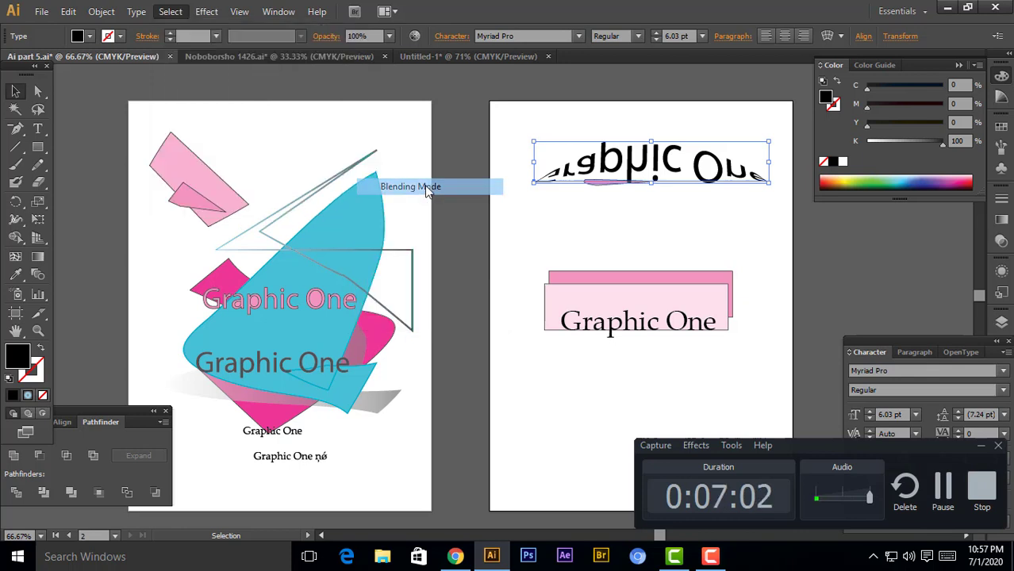
pyautogui.press('a')
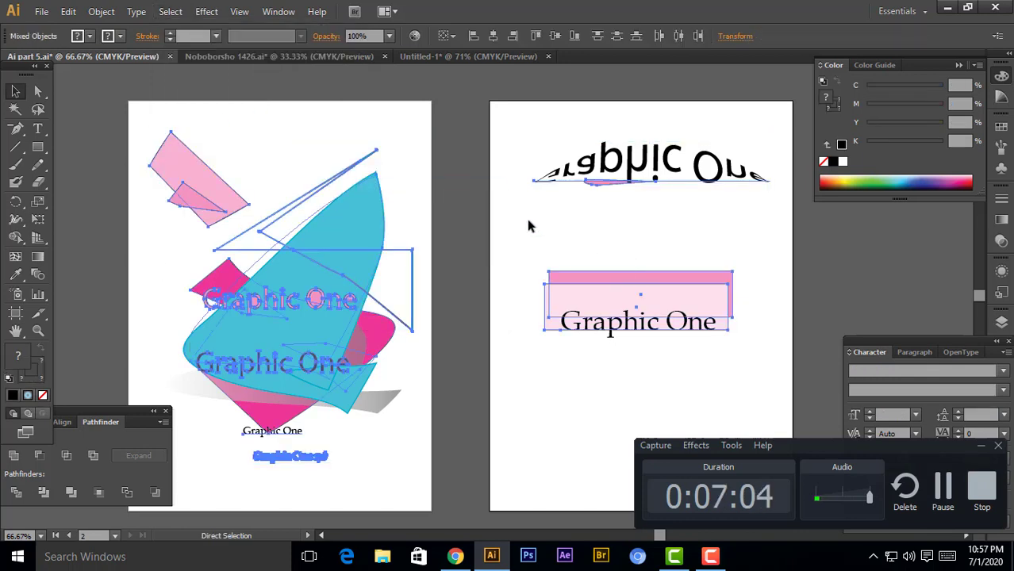
pyautogui.hotkey('ctrl', '-')
pyautogui.press('z')
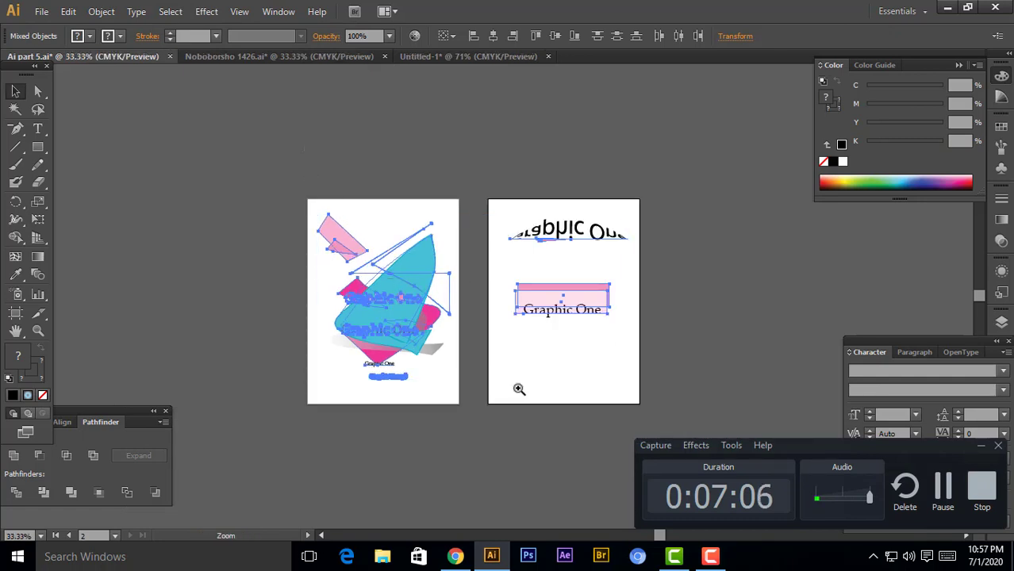
pyautogui.moveTo(237, 210); pyautogui.dragTo(700, 419)
pyautogui.press('v')
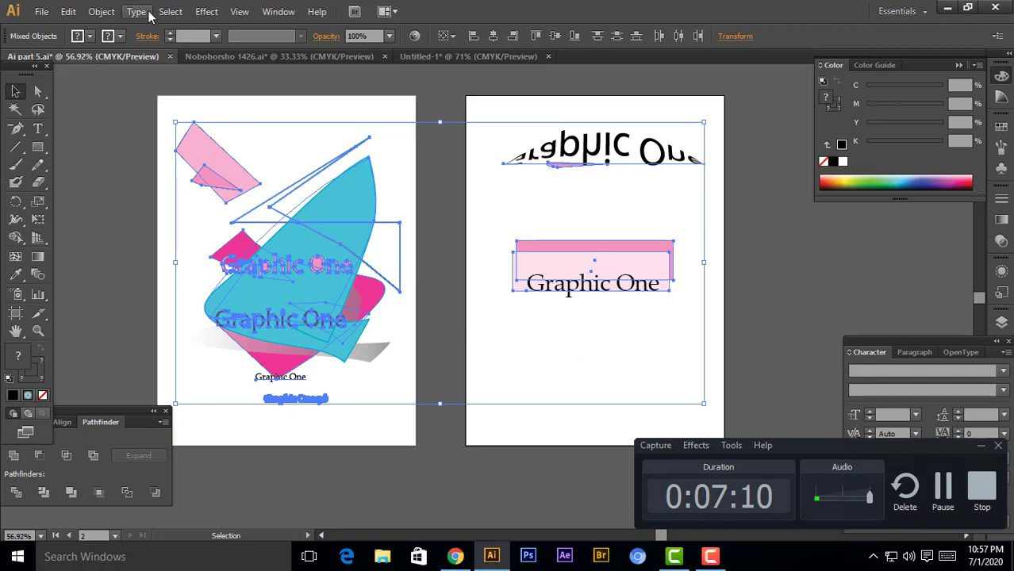
pyautogui.click(121, 75)
pyautogui.click(208, 11)
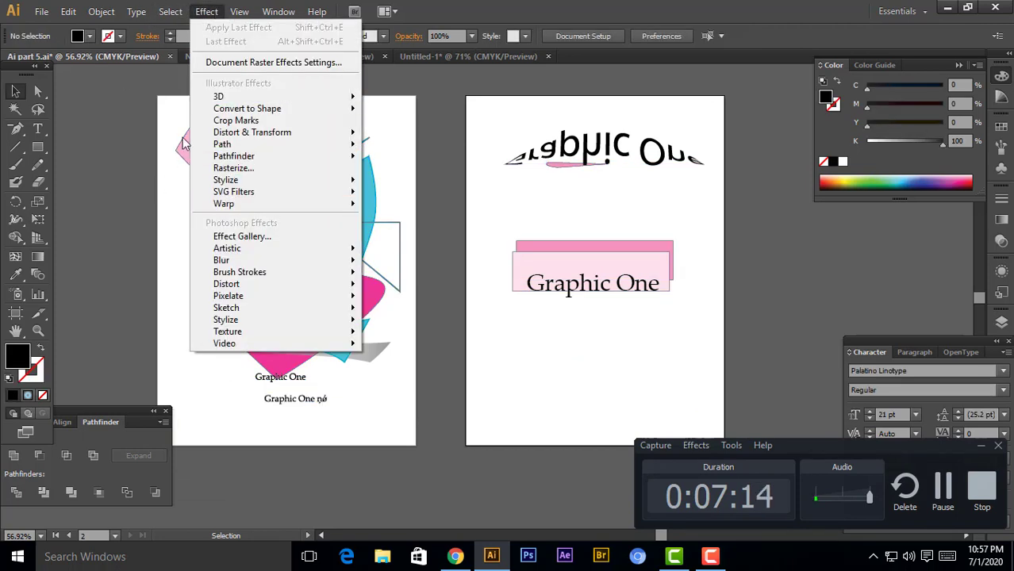
pyautogui.click(179, 176)
pyautogui.click(170, 12)
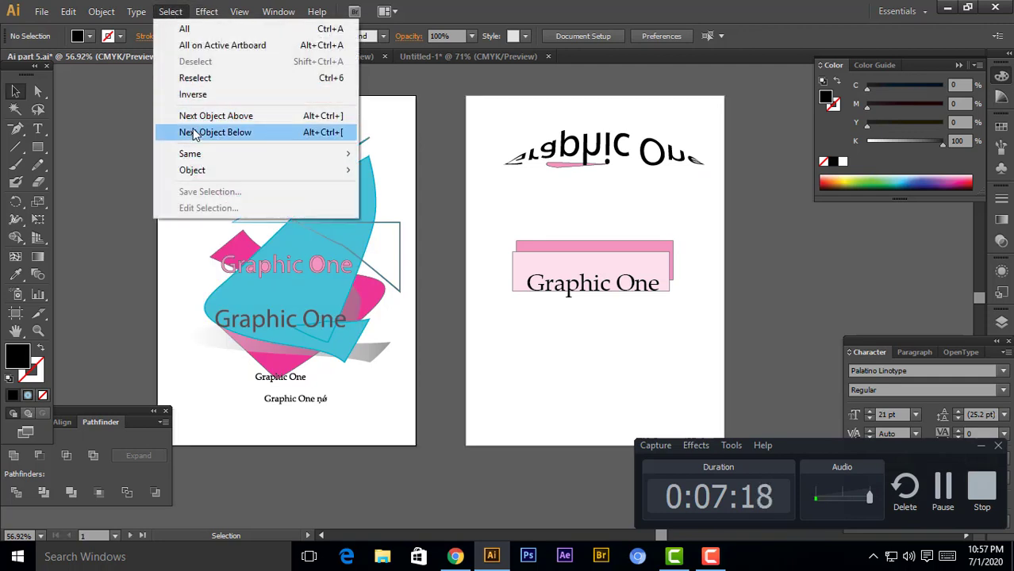
pyautogui.moveTo(190, 154)
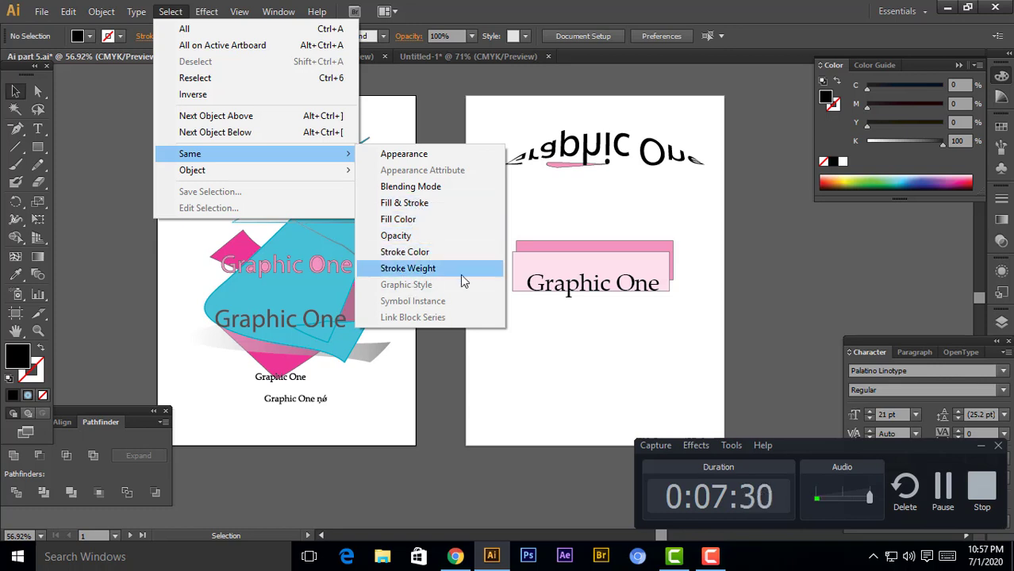
pyautogui.click(517, 362)
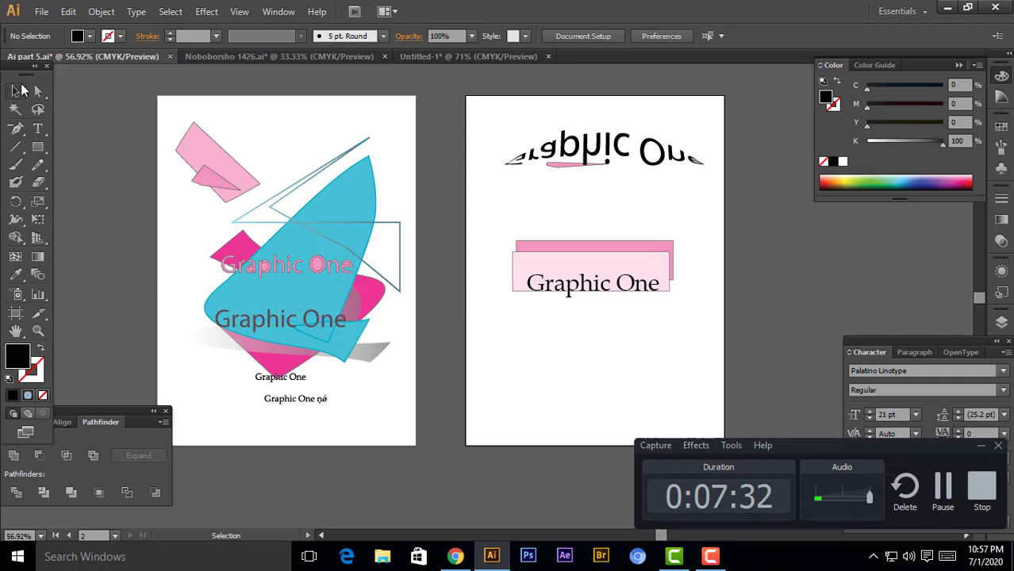
pyautogui.press('space')
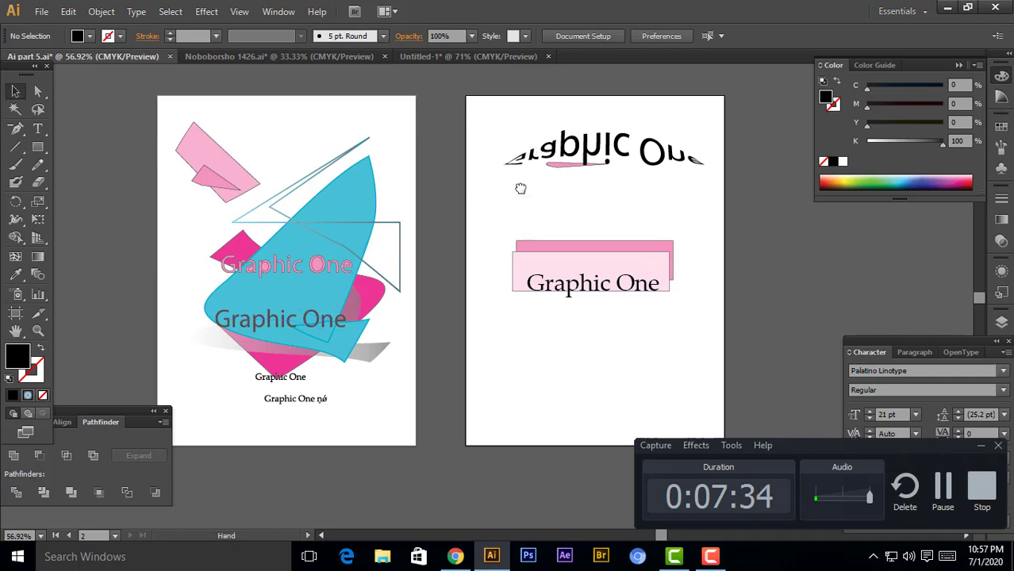
pyautogui.moveTo(520, 188); pyautogui.dragTo(528, 133)
pyautogui.moveTo(525, 211); pyautogui.dragTo(587, 289)
pyautogui.moveTo(365, 140); pyautogui.dragTo(338, 116)
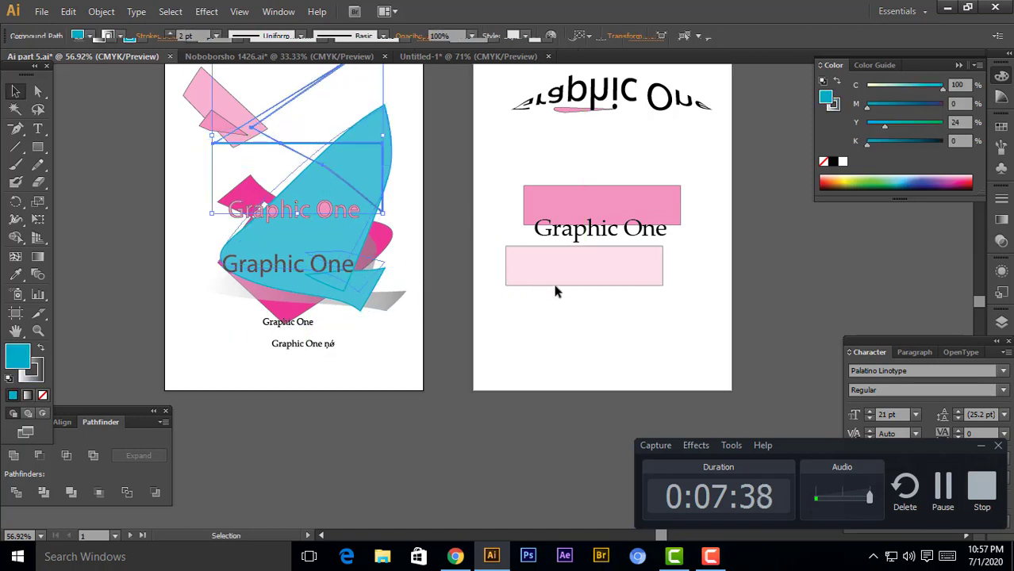
pyautogui.moveTo(554, 285); pyautogui.dragTo(551, 292)
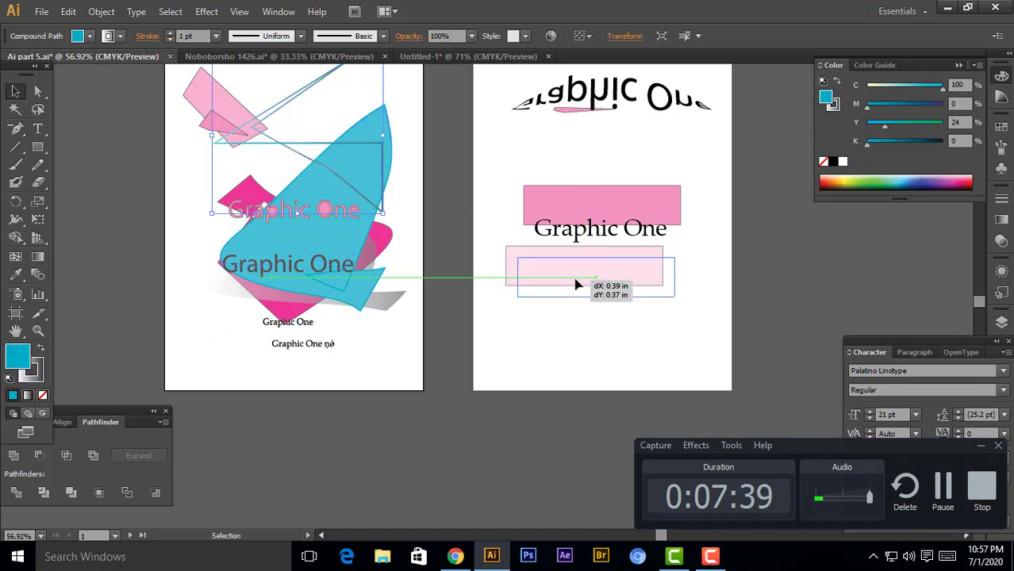
pyautogui.click(40, 378)
pyautogui.click(17, 355)
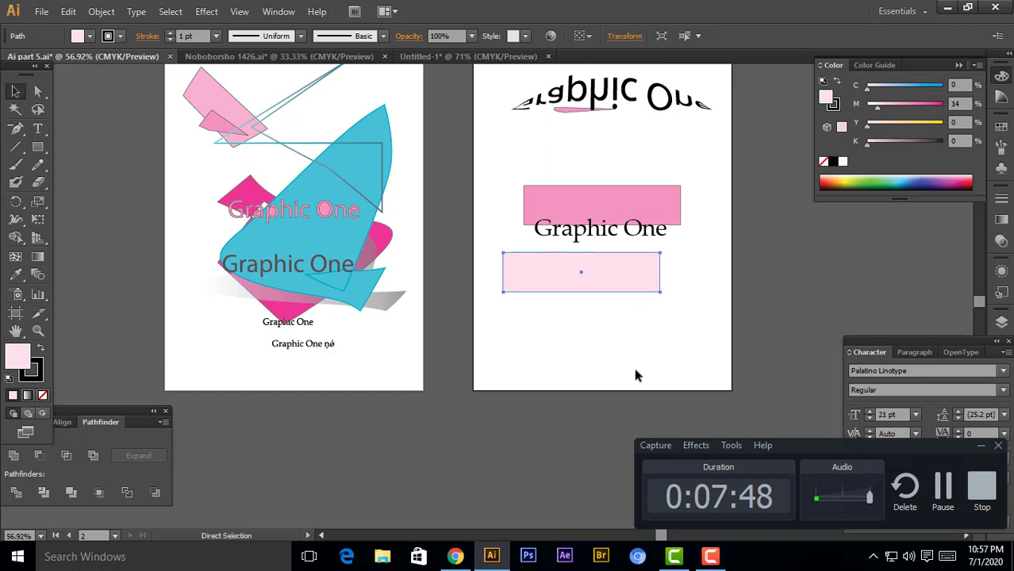
pyautogui.hotkey('ctrl', '-')
pyautogui.hotkey('ctrl', '-')
pyautogui.hotkey('ctrl', 'space')
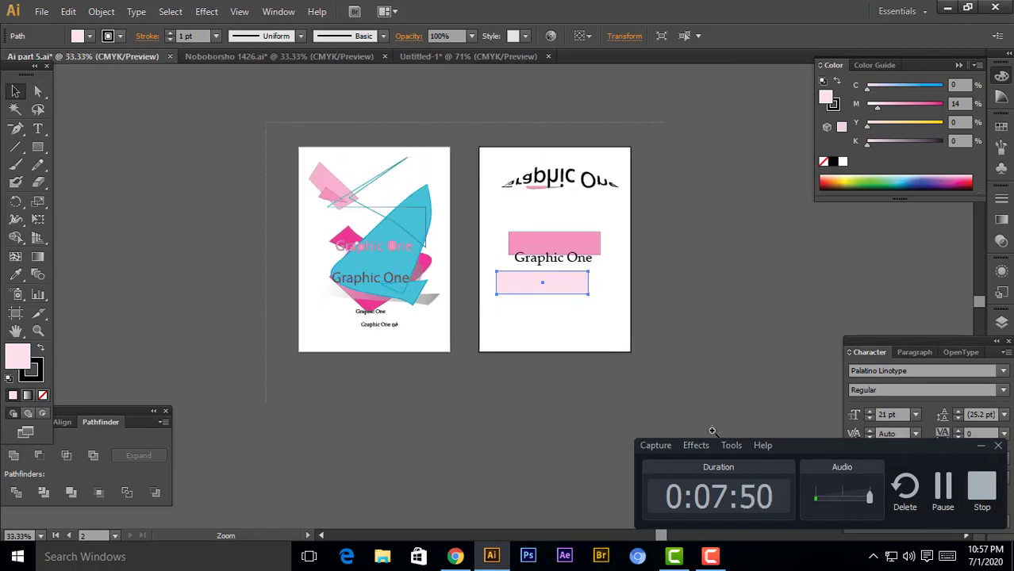
pyautogui.click(712, 431)
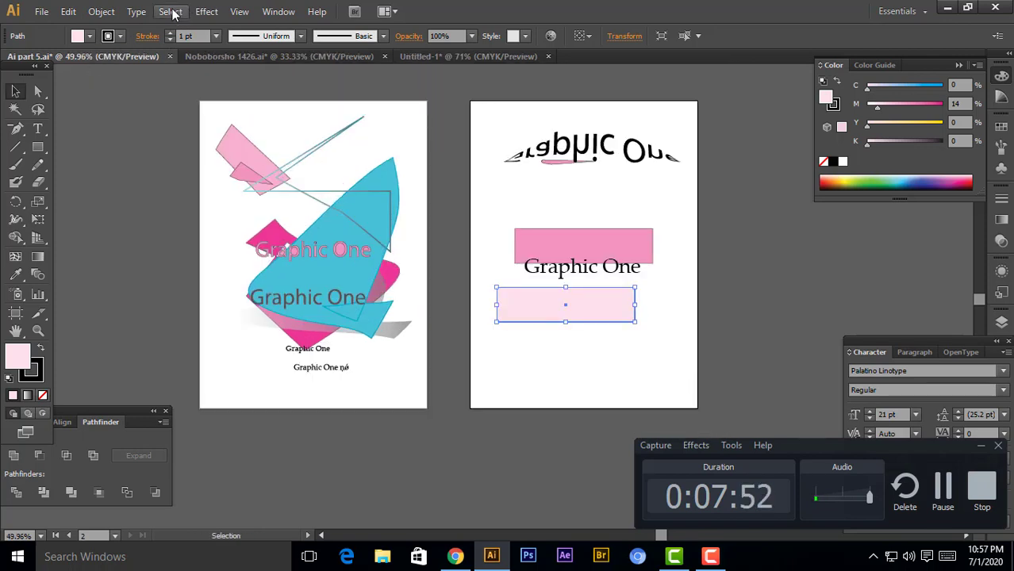
pyautogui.click(172, 11)
pyautogui.moveTo(189, 154)
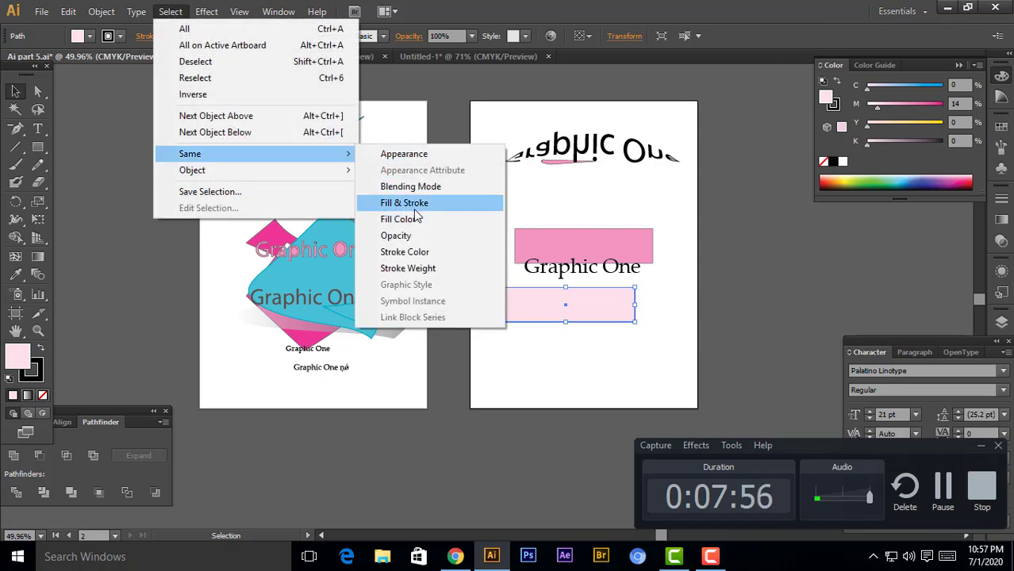
pyautogui.click(406, 206)
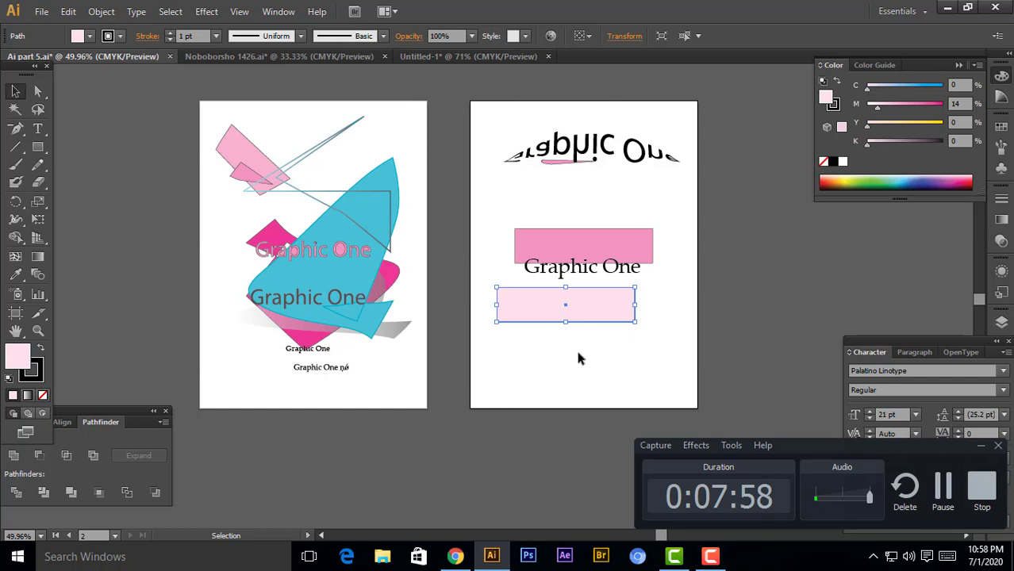
pyautogui.click(324, 300)
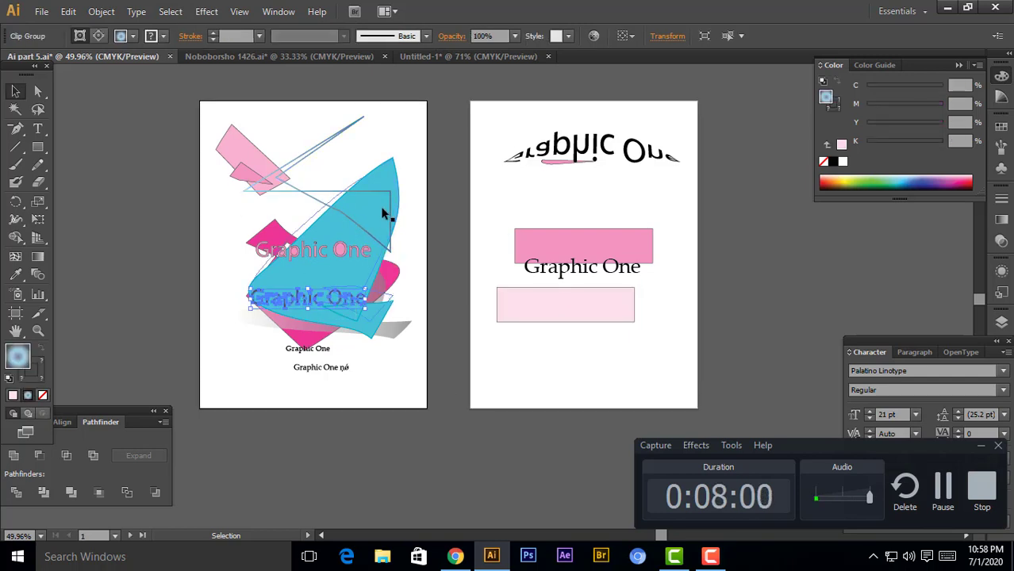
pyautogui.click(361, 199)
# - Draw a three-anchor zigzag path with the Pen tool on the right artboard
pyautogui.click(451, 196)
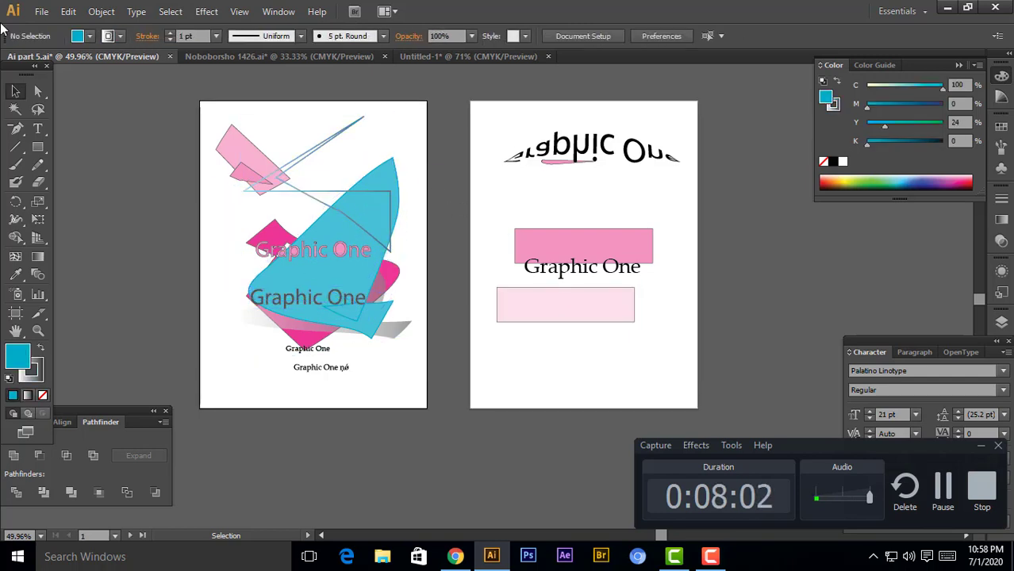
pyautogui.click(340, 134)
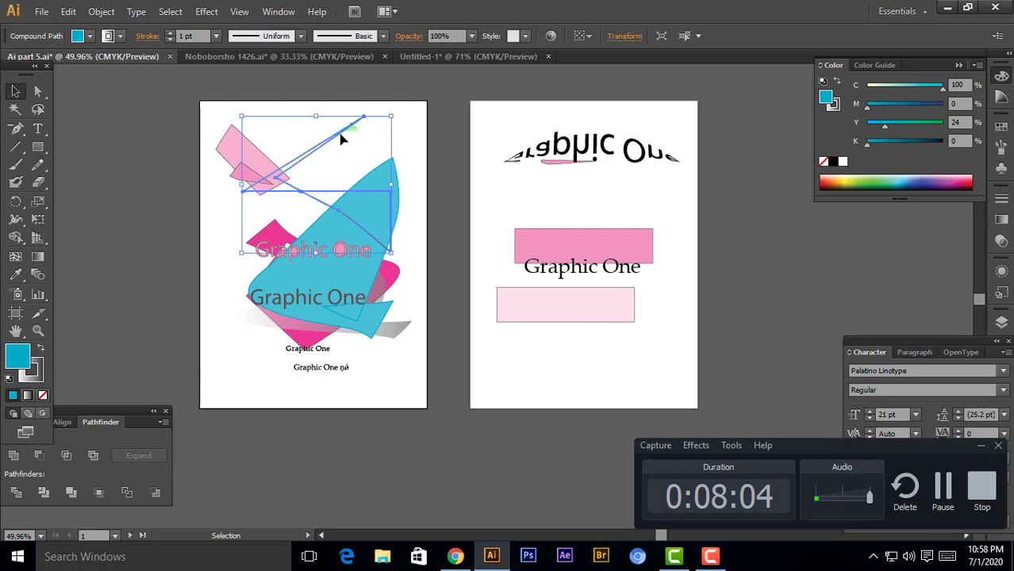
pyautogui.moveTo(16, 128); pyautogui.dragTo(73, 129)
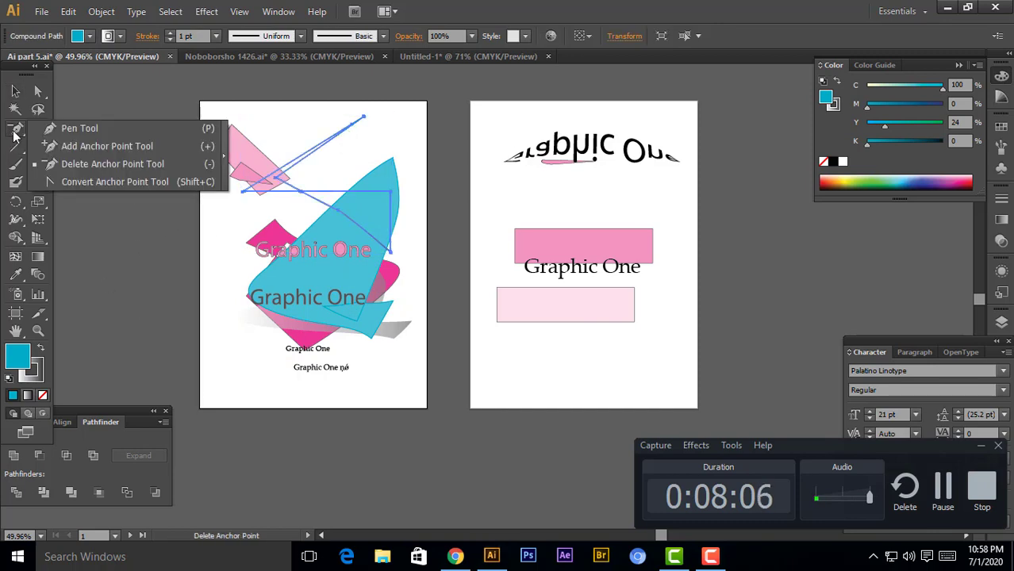
pyautogui.click(626, 171)
pyautogui.click(508, 193)
pyautogui.click(619, 204)
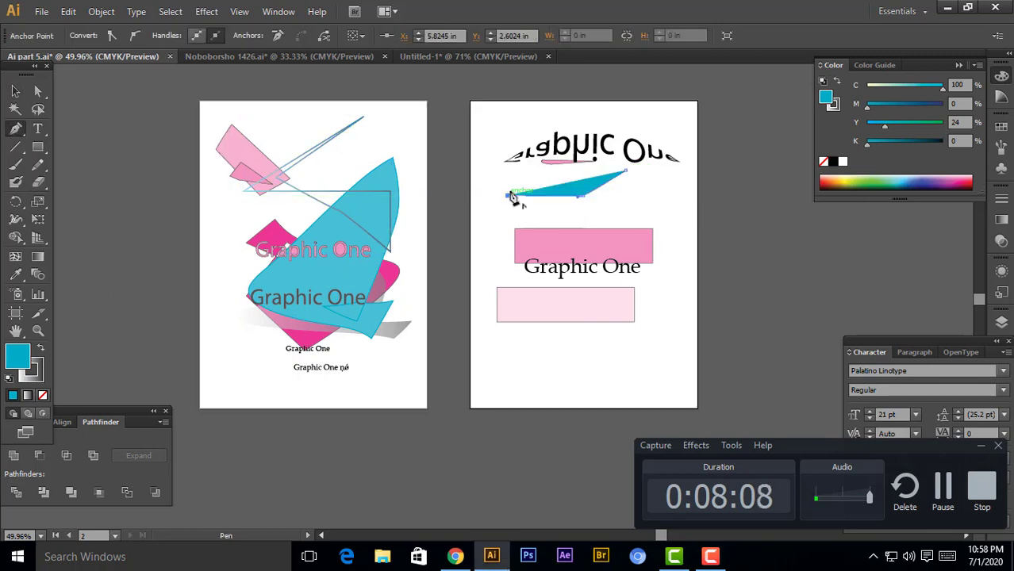
# - Give the zigzag path no fill and a black stroke
pyautogui.click(43, 395)
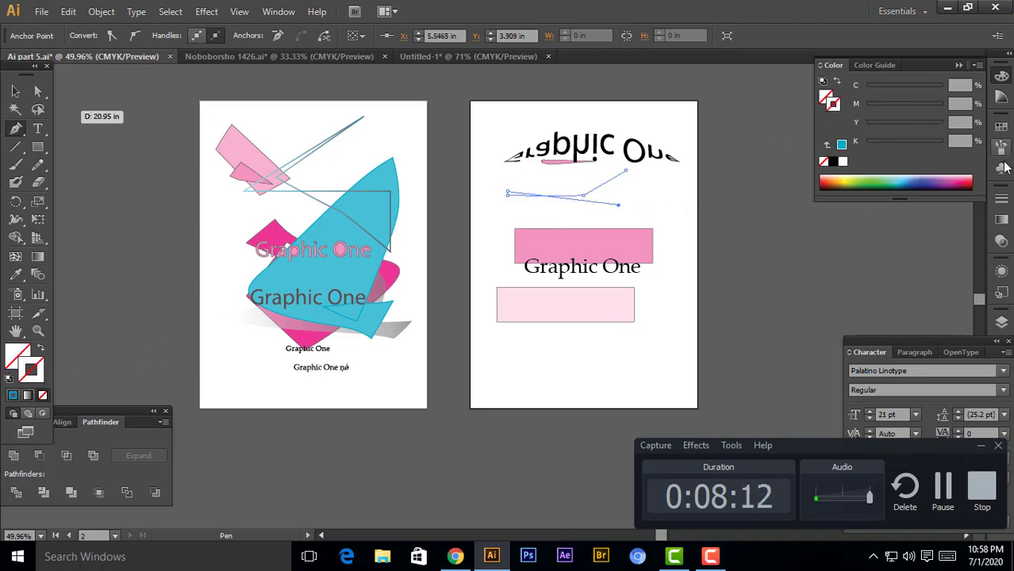
pyautogui.click(1000, 198)
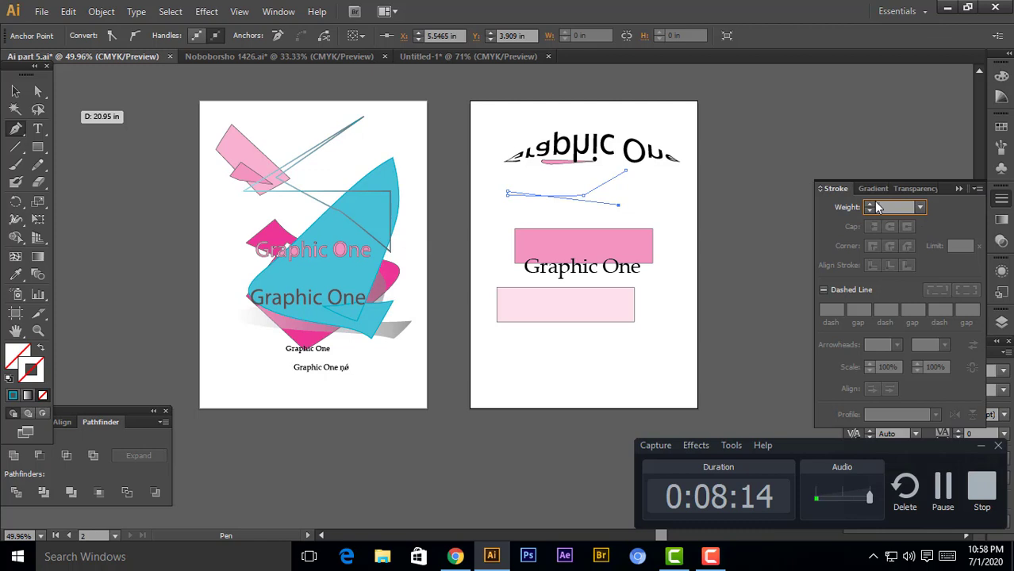
pyautogui.click(875, 205)
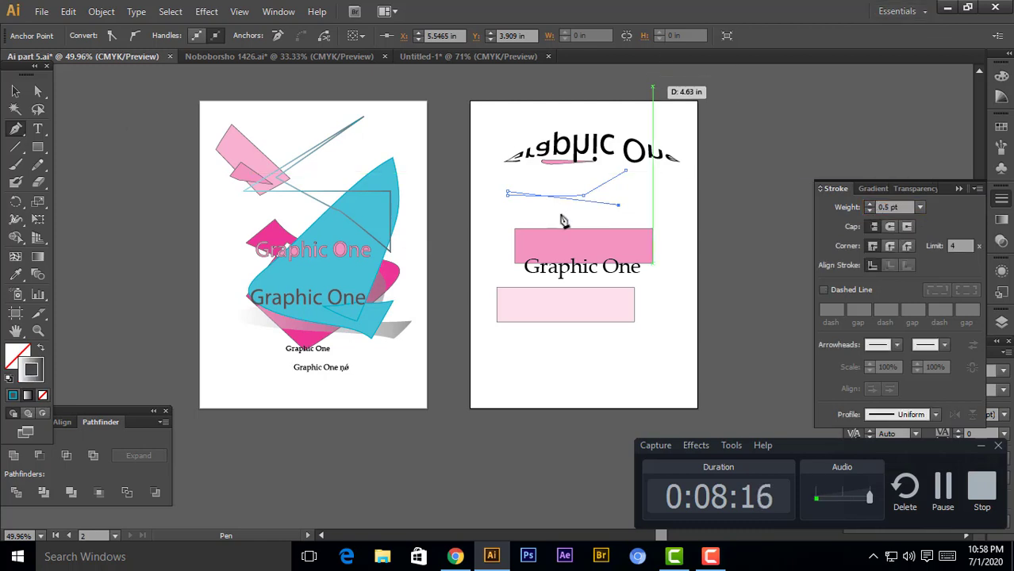
pyautogui.click(1001, 220)
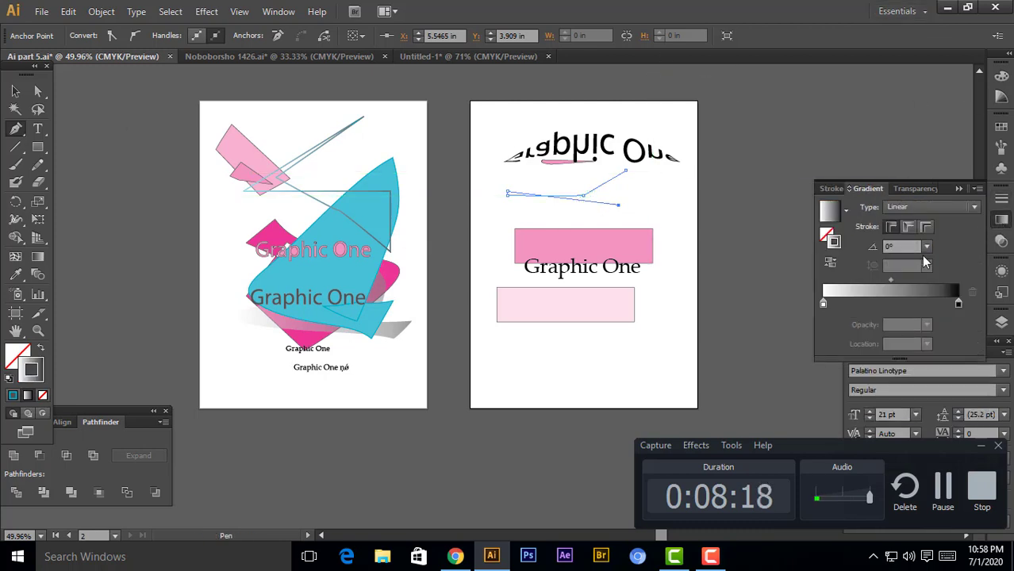
pyautogui.click(1001, 76)
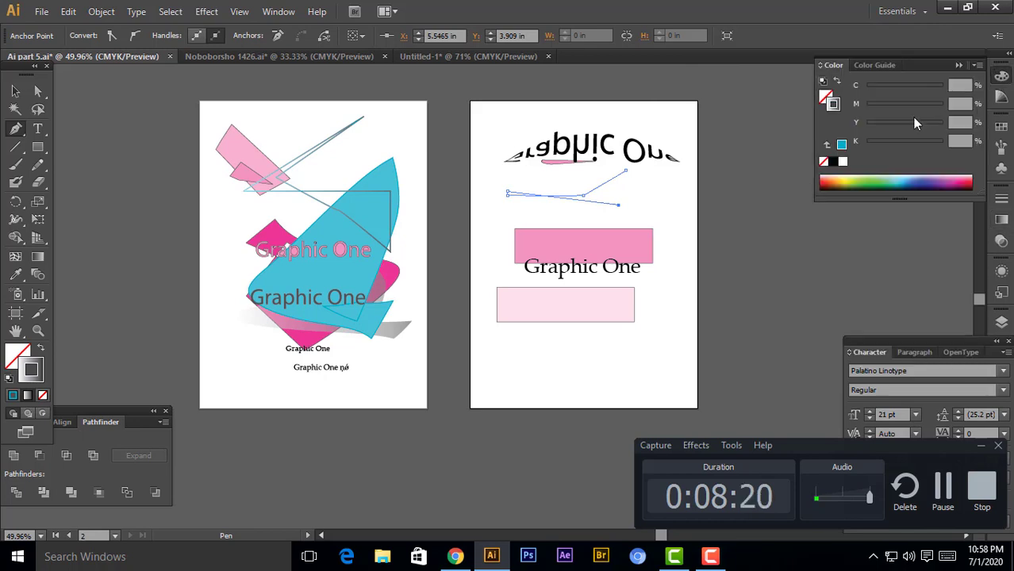
pyautogui.click(825, 161)
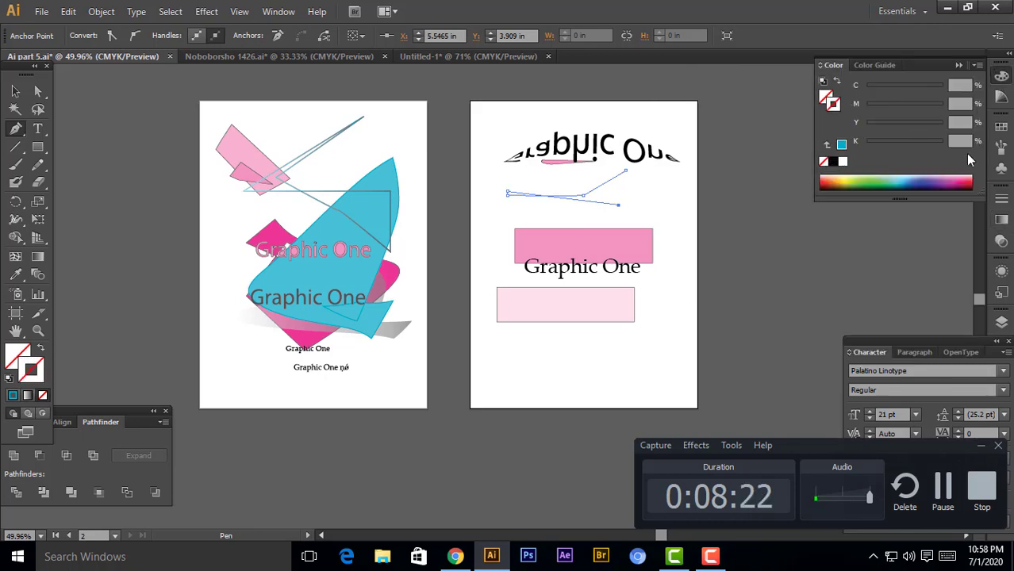
pyautogui.click(833, 162)
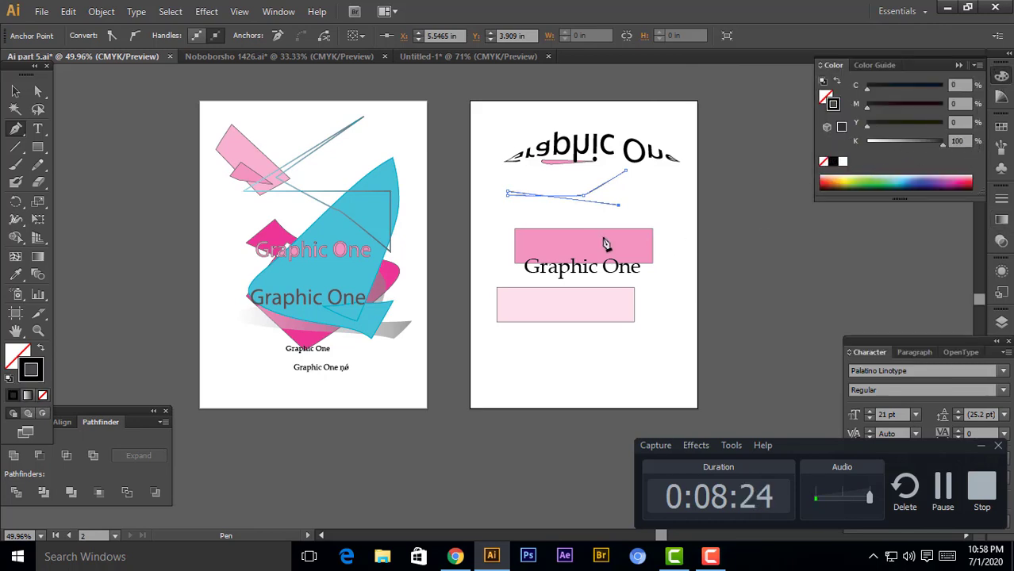
# - Return to the Selection tool and try selecting the pink rectangle, leaving nothing selected
pyautogui.click(15, 91)
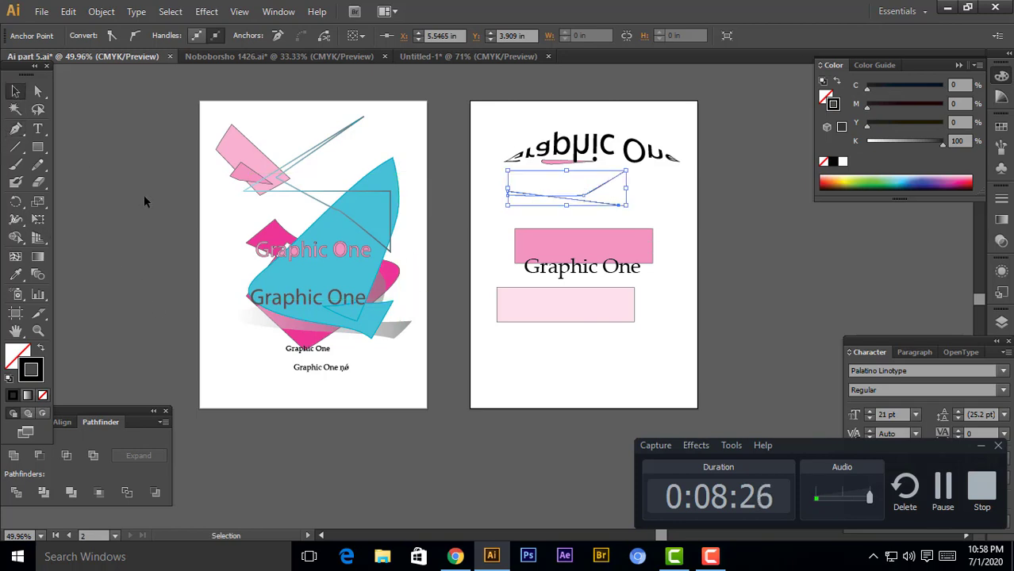
pyautogui.click(449, 128)
pyautogui.click(553, 314)
pyautogui.click(589, 348)
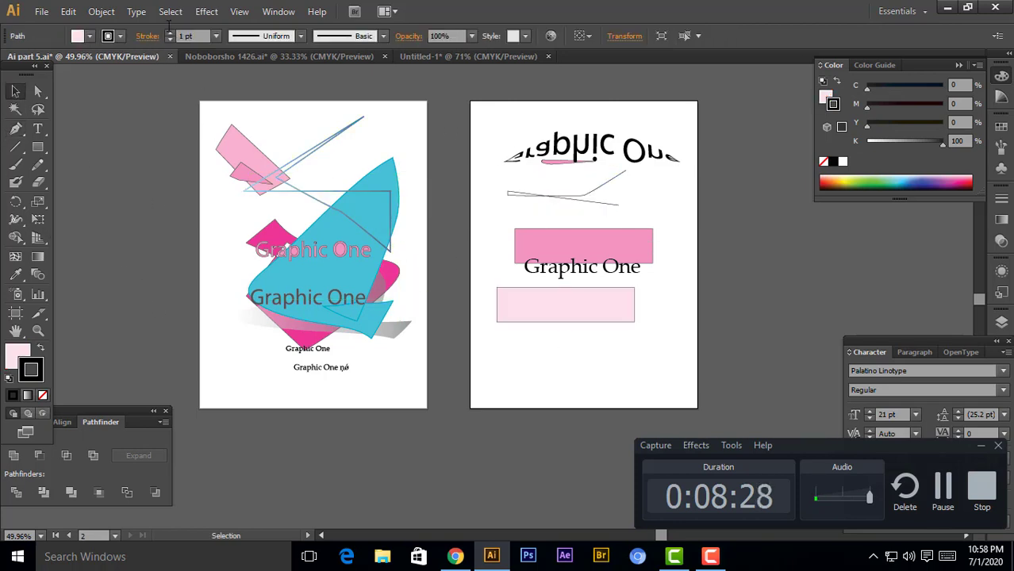
pyautogui.click(147, 14)
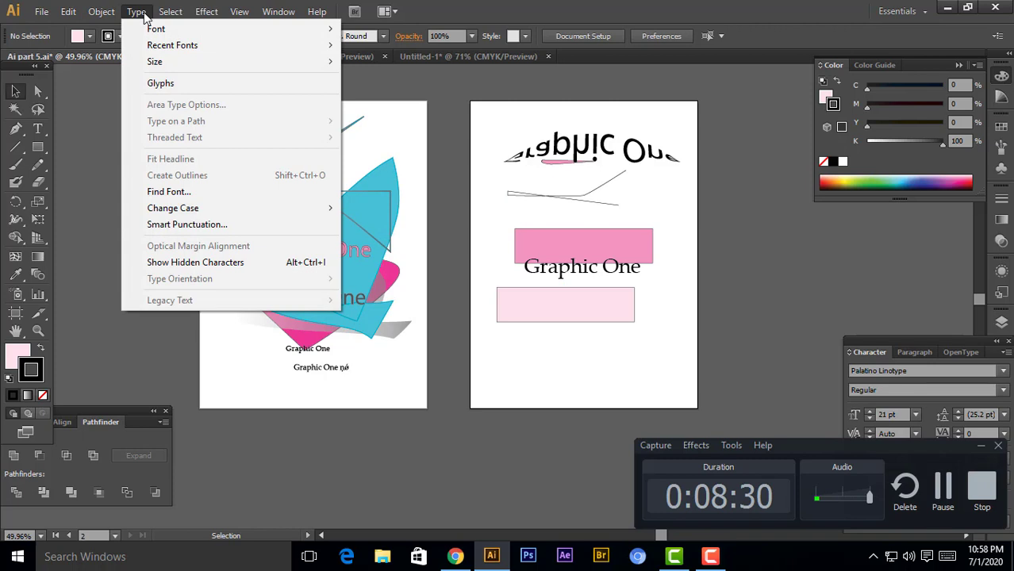
pyautogui.moveTo(238, 153)
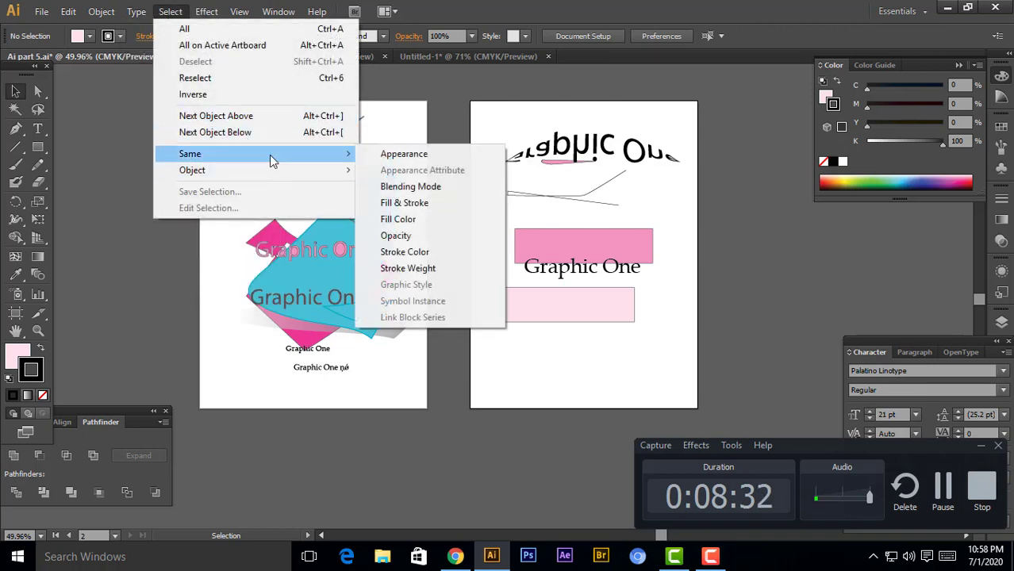
# - Use Select > Same > Fill & Stroke, nudge the pale pink rectangle down-right, and remove its fill
pyautogui.click(428, 203)
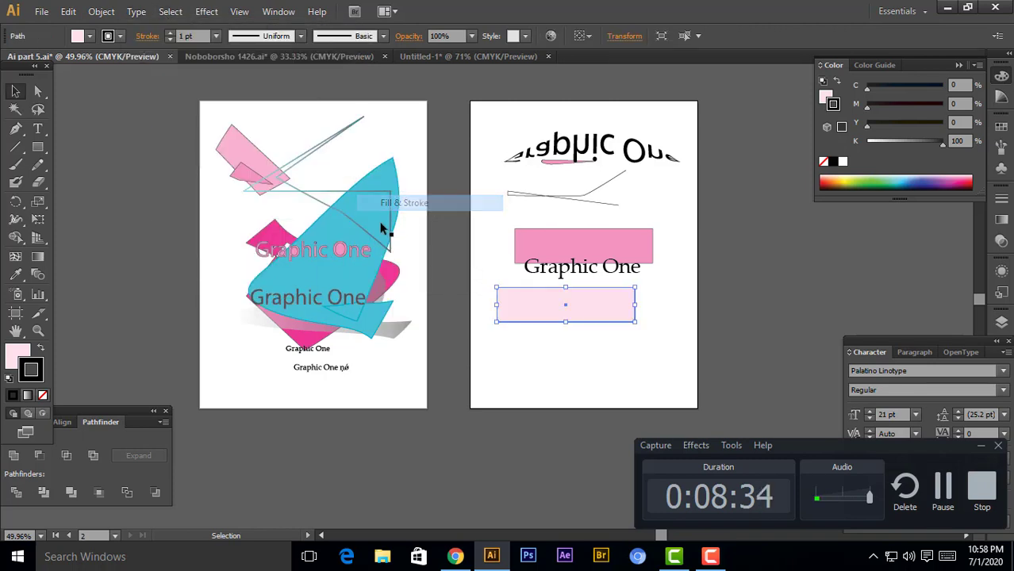
pyautogui.moveTo(553, 314); pyautogui.dragTo(559, 322)
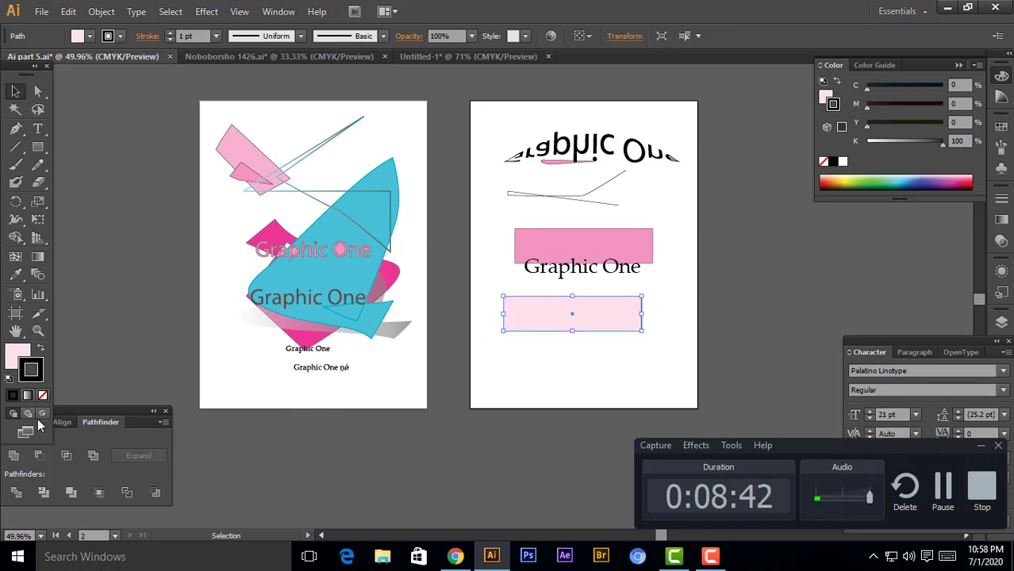
pyautogui.click(18, 355)
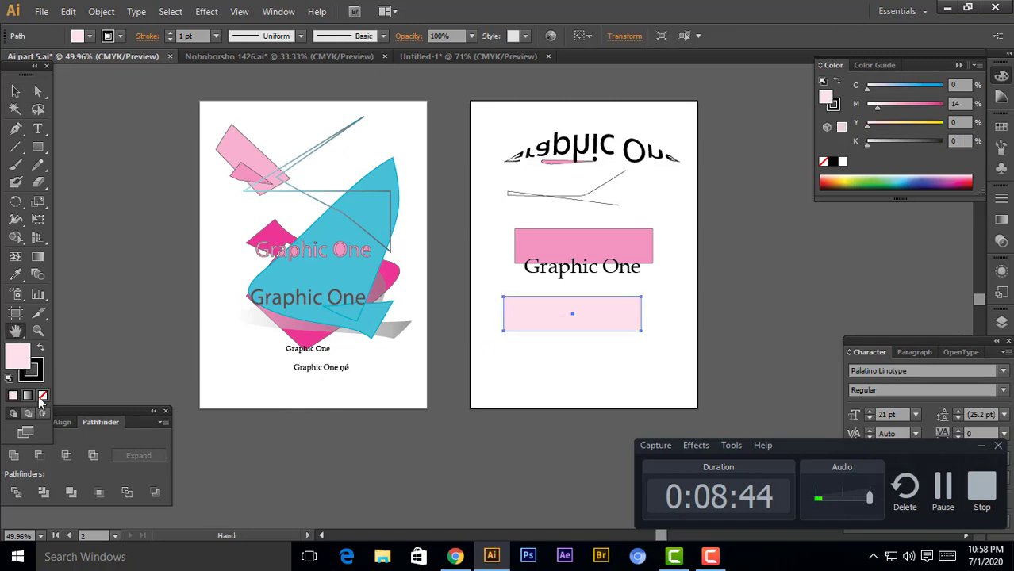
pyautogui.click(42, 395)
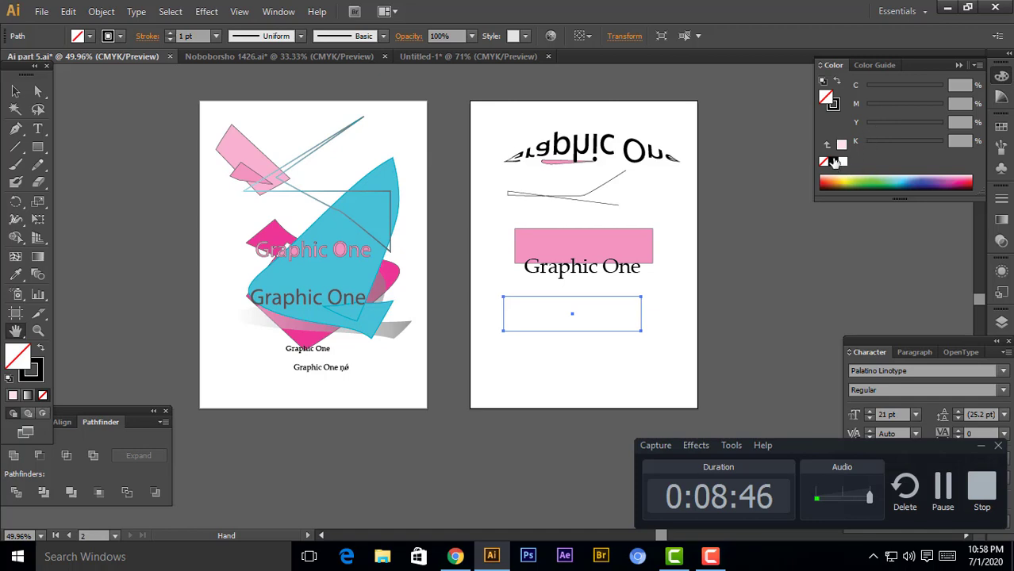
pyautogui.moveTo(514, 318); pyautogui.dragTo(516, 315)
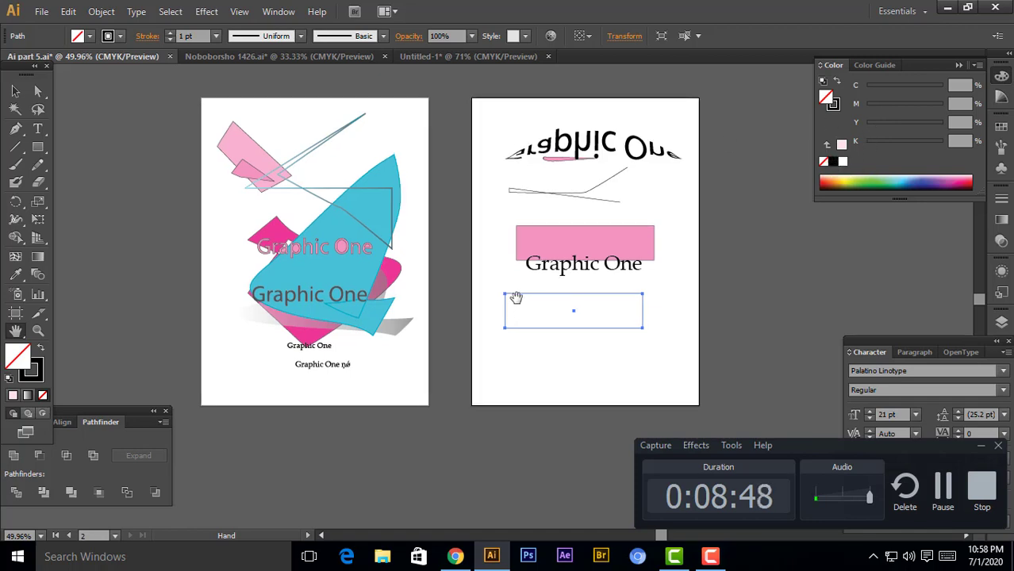
pyautogui.press('v')
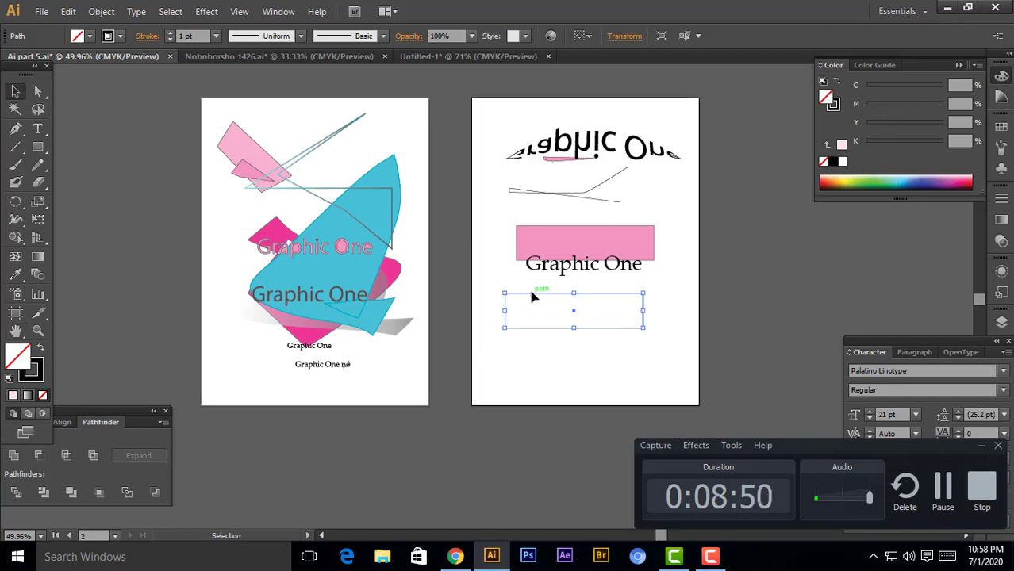
# - Move the rectangle off the artboard, then undo to restore the filled rectangle
pyautogui.moveTo(533, 295); pyautogui.dragTo(752, 297)
pyautogui.click(724, 357)
pyautogui.moveTo(773, 350); pyautogui.dragTo(647, 355)
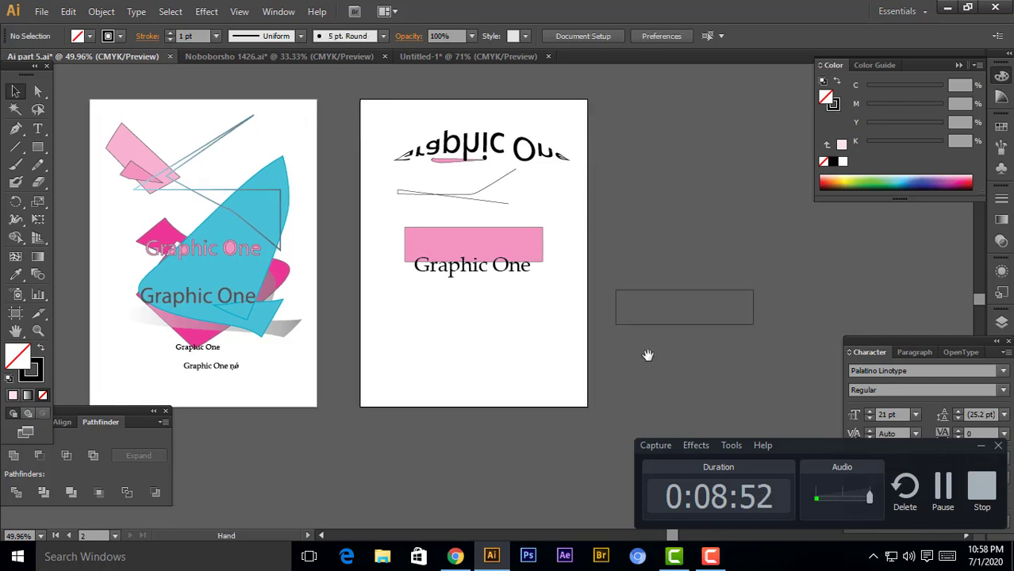
pyautogui.click(642, 324)
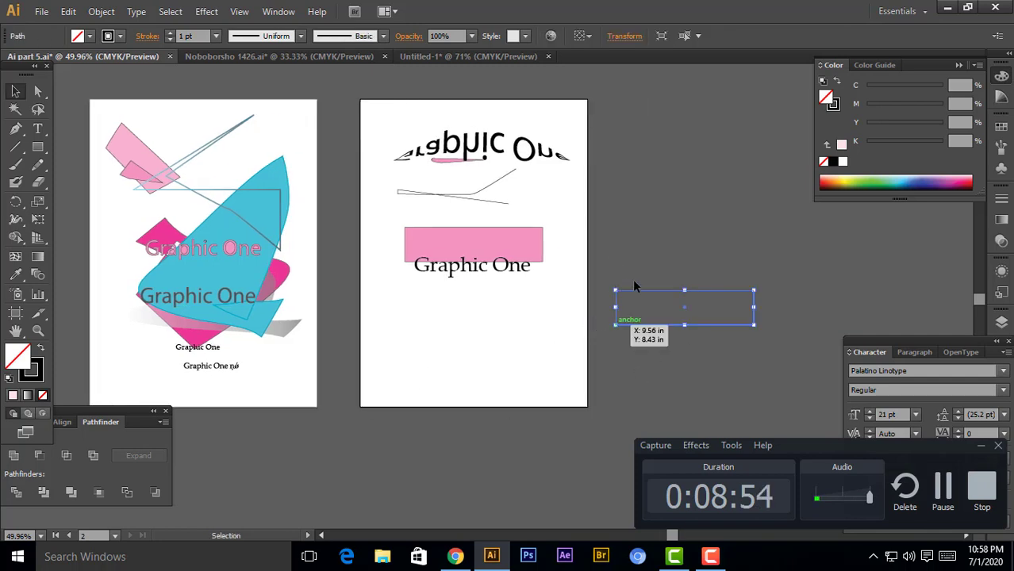
pyautogui.hotkey('ctrl', 'z')
pyautogui.hotkey('ctrl', 'z')
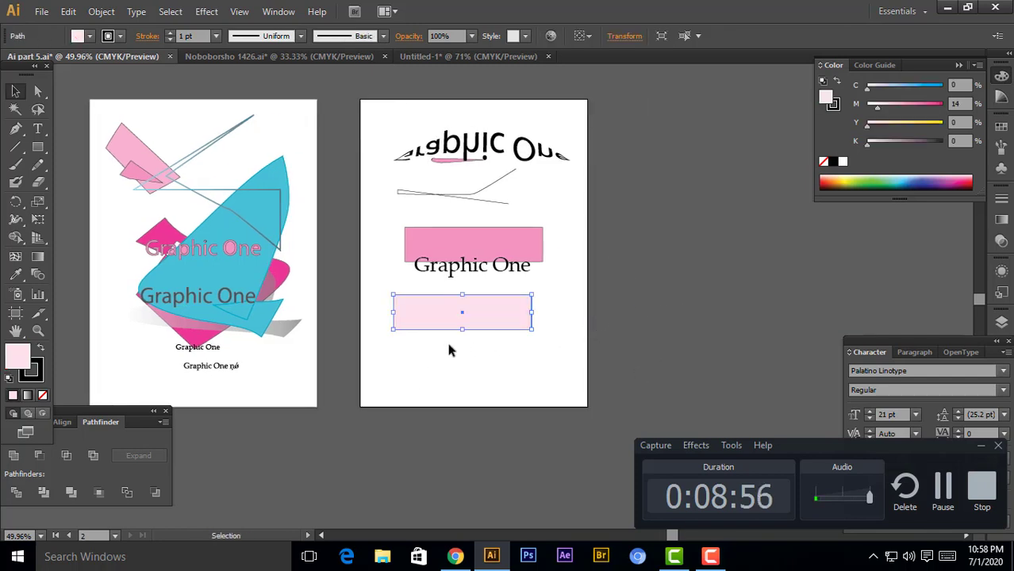
# - Set the pale pink rectangle's stroke to None and reselect it
pyautogui.click(36, 377)
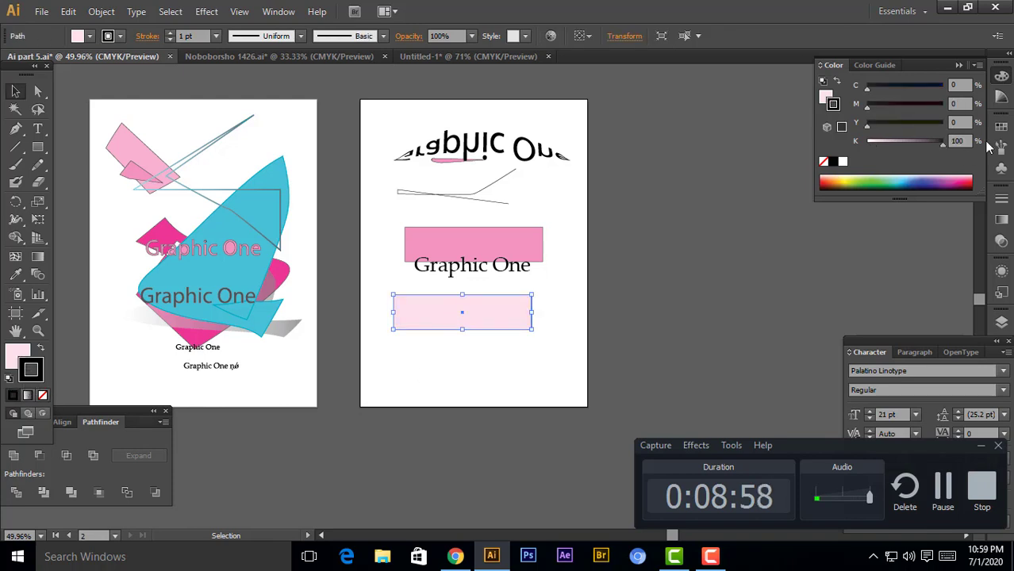
pyautogui.click(824, 162)
pyautogui.click(552, 373)
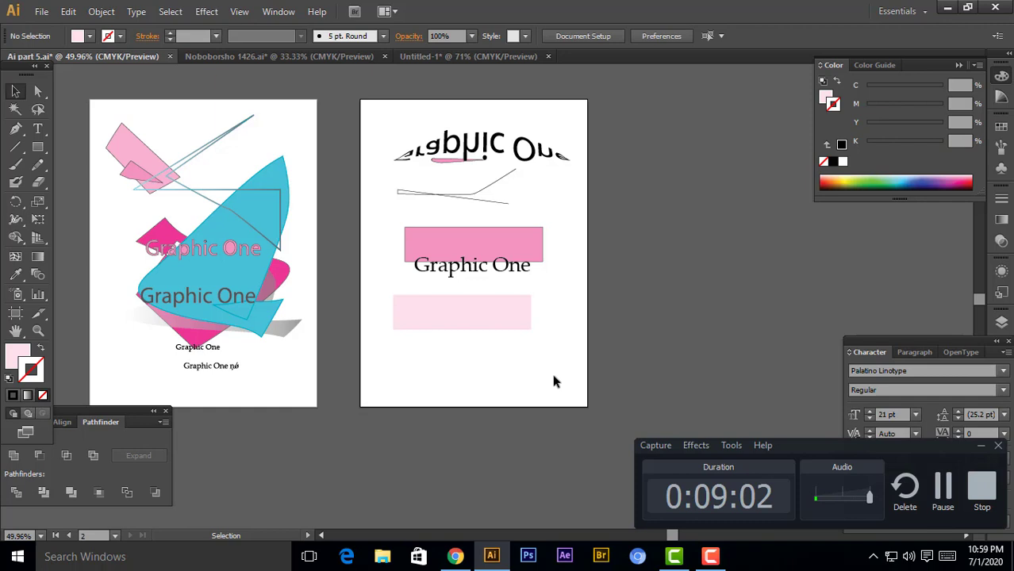
pyautogui.click(493, 323)
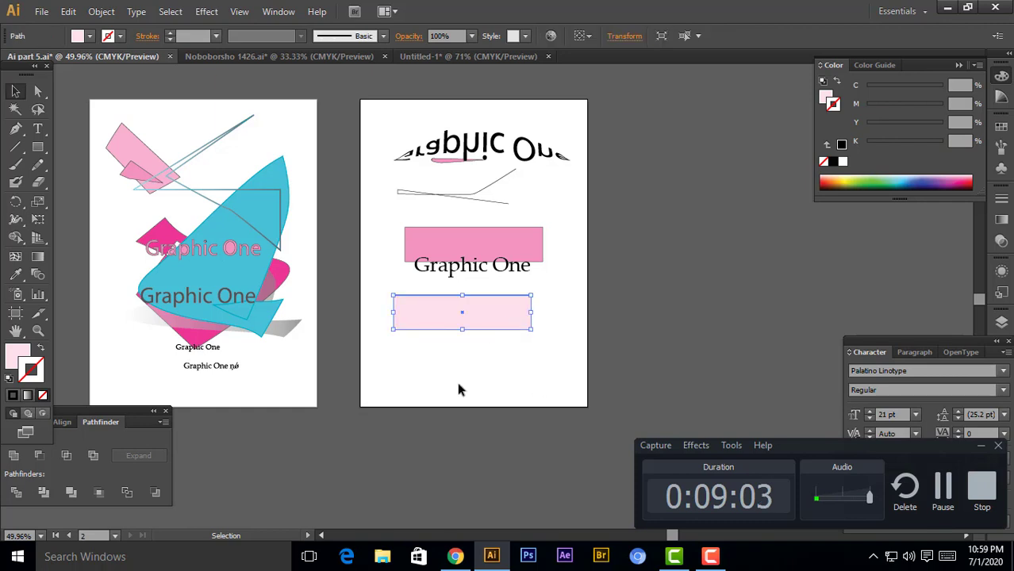
# - Use Select > Same > Opacity, then click each pink rectangle and deselect
pyautogui.click(171, 11)
pyautogui.moveTo(190, 154)
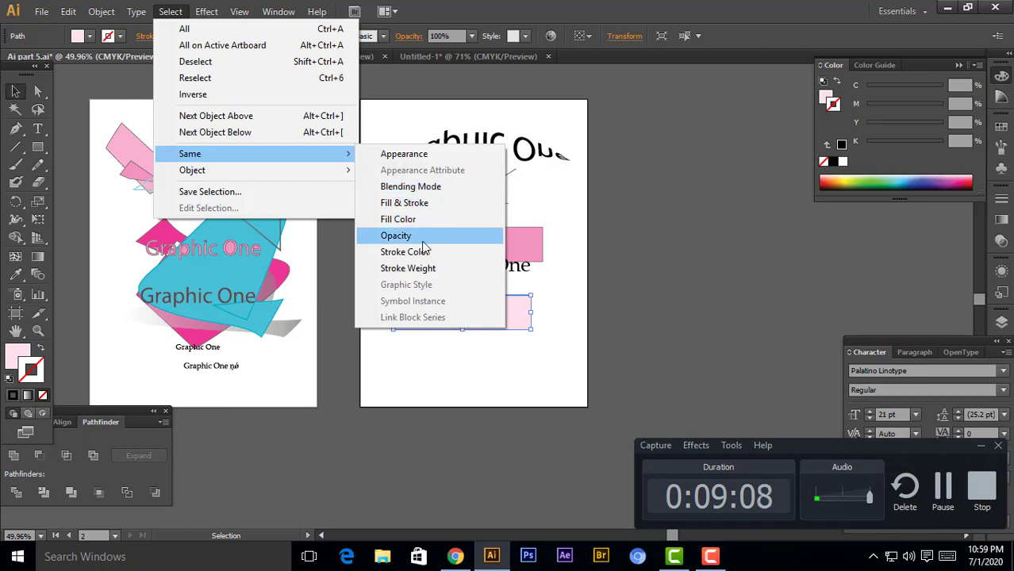
pyautogui.click(419, 221)
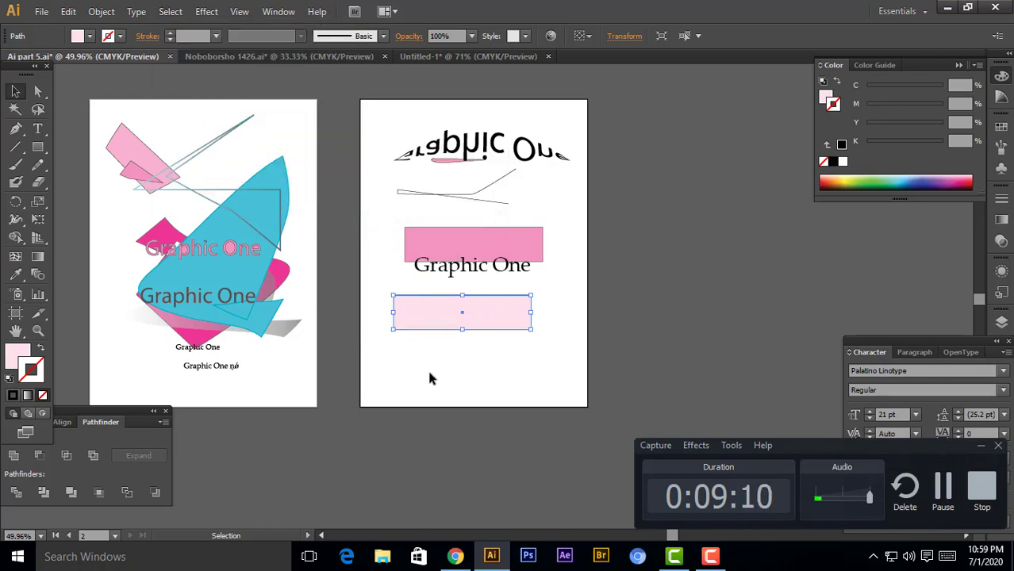
pyautogui.click(451, 238)
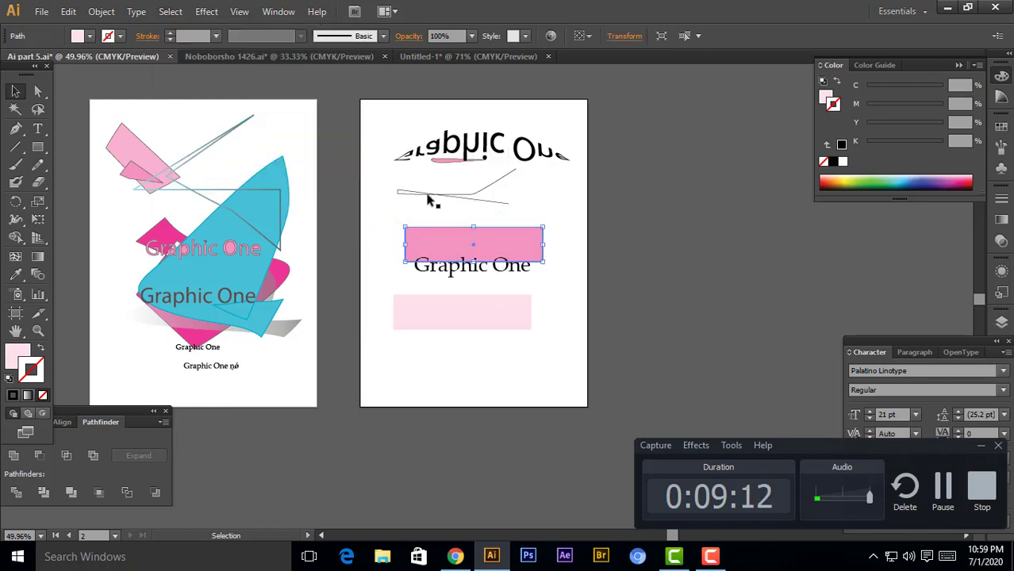
pyautogui.click(454, 305)
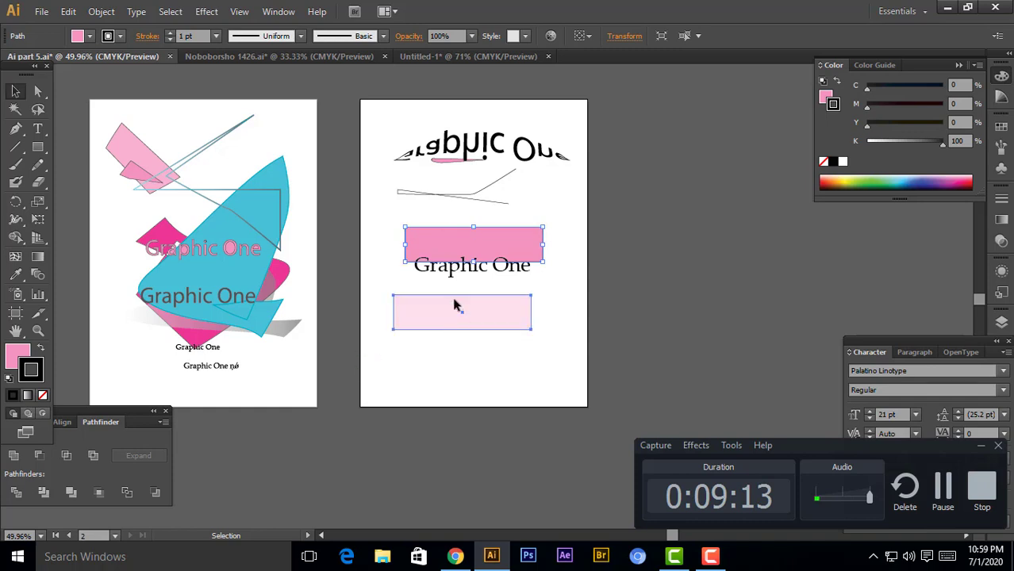
pyautogui.click(560, 356)
# - Apply Select > Same > Fill Color, then Select > Same > Stroke Color, and deselect
pyautogui.click(171, 11)
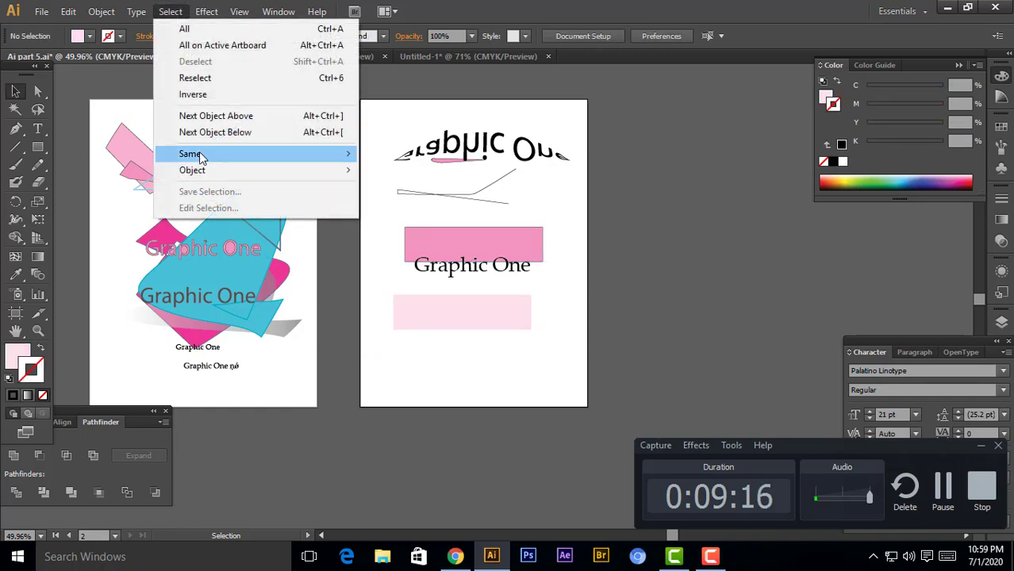
pyautogui.moveTo(189, 154)
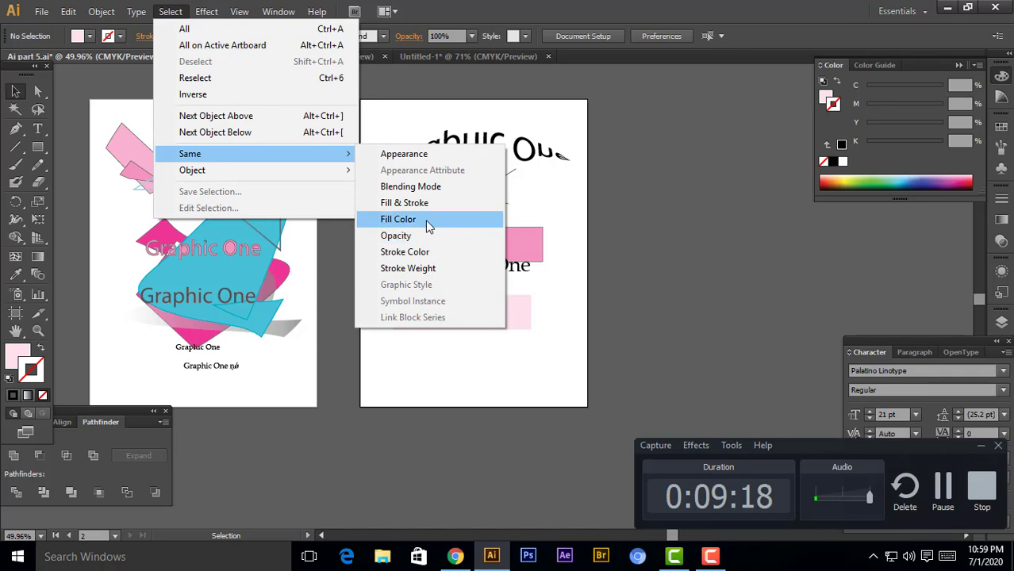
pyautogui.click(426, 222)
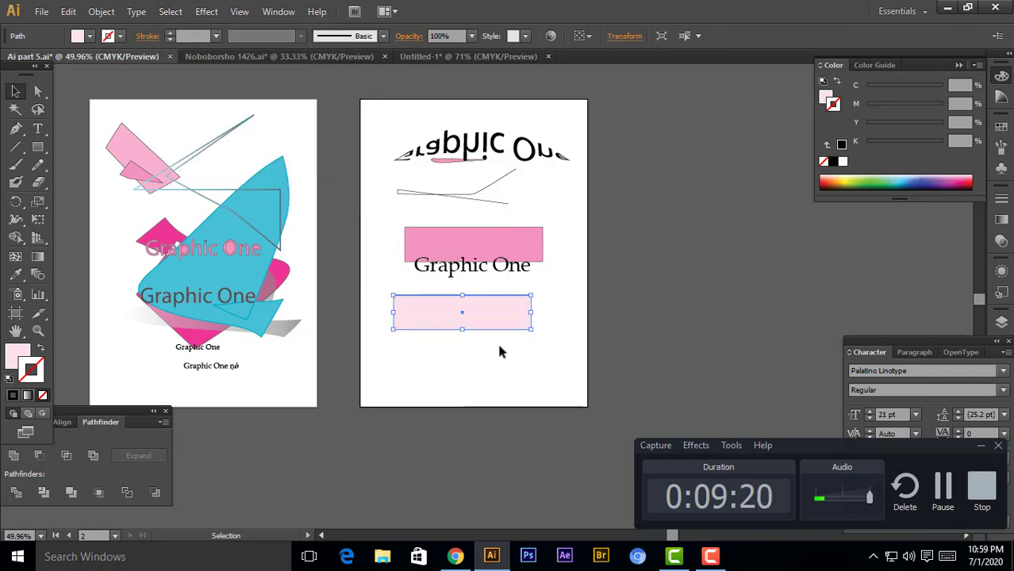
pyautogui.click(205, 11)
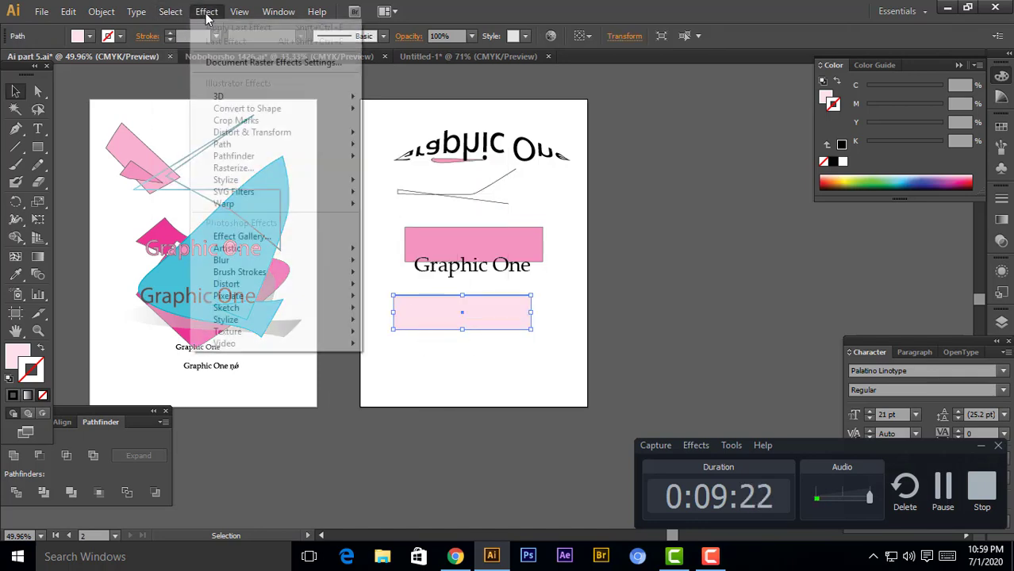
pyautogui.click(168, 11)
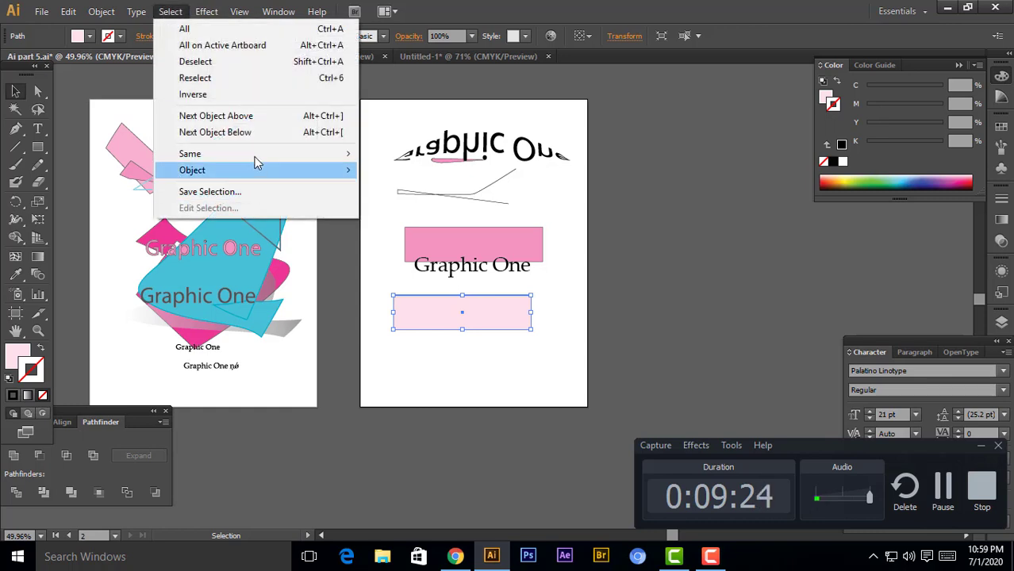
pyautogui.moveTo(190, 154)
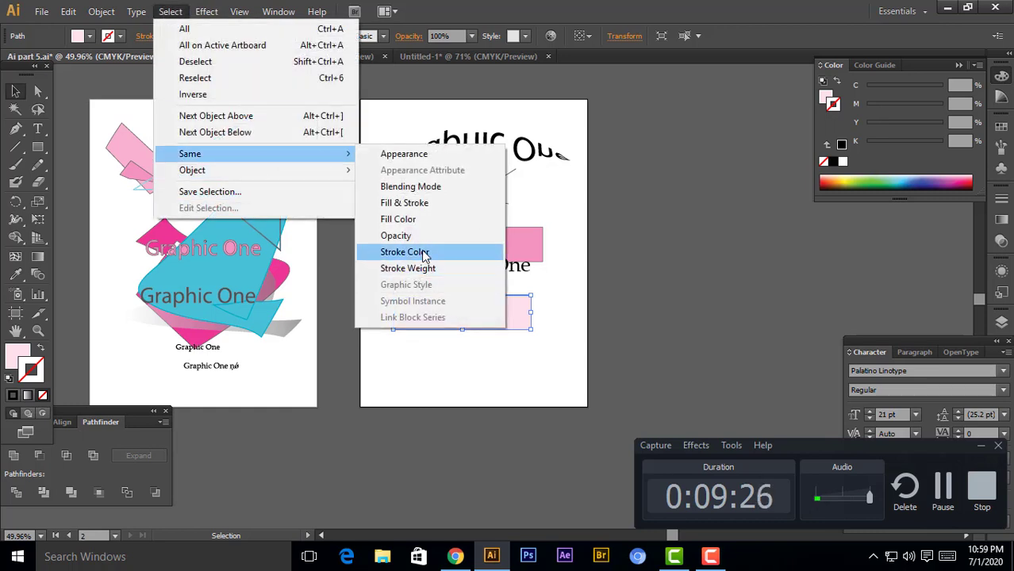
pyautogui.click(404, 251)
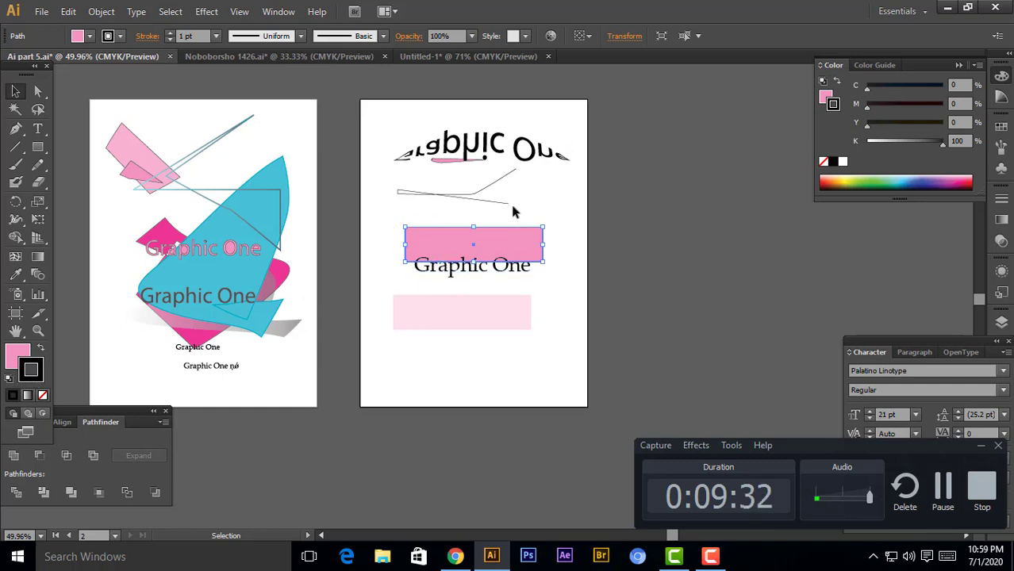
pyautogui.click(481, 367)
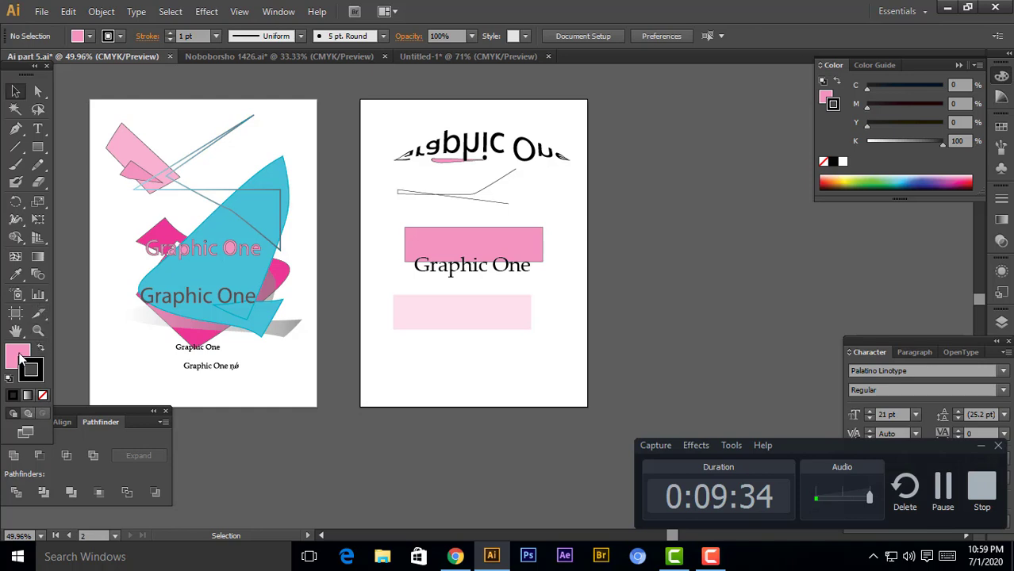
pyautogui.click(20, 357)
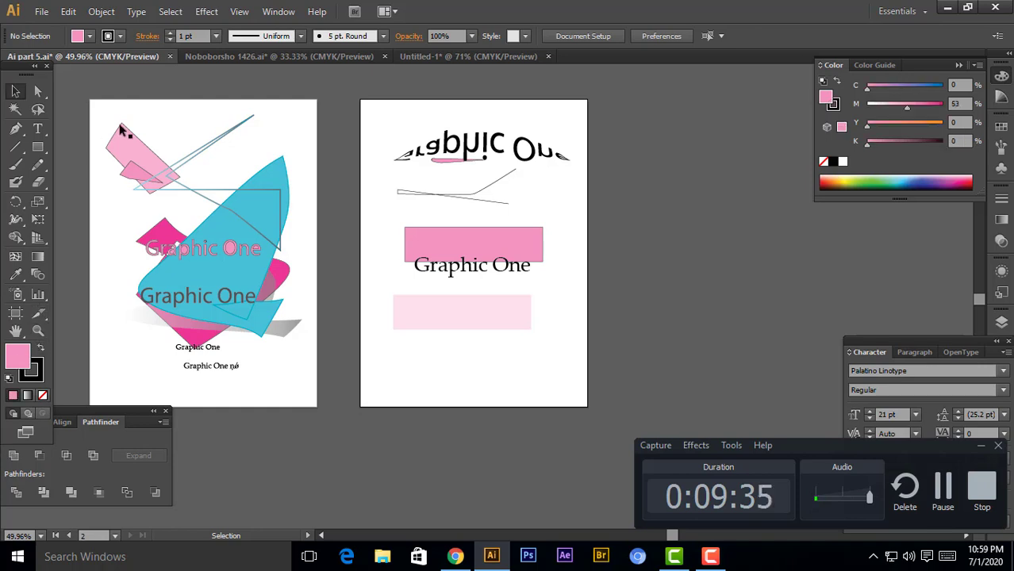
pyautogui.click(172, 12)
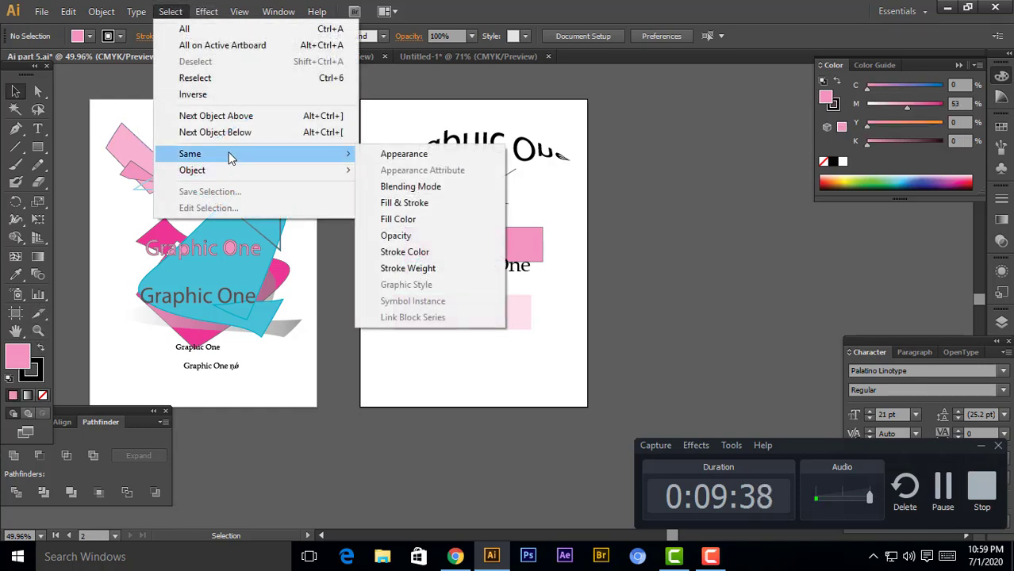
pyautogui.moveTo(190, 154)
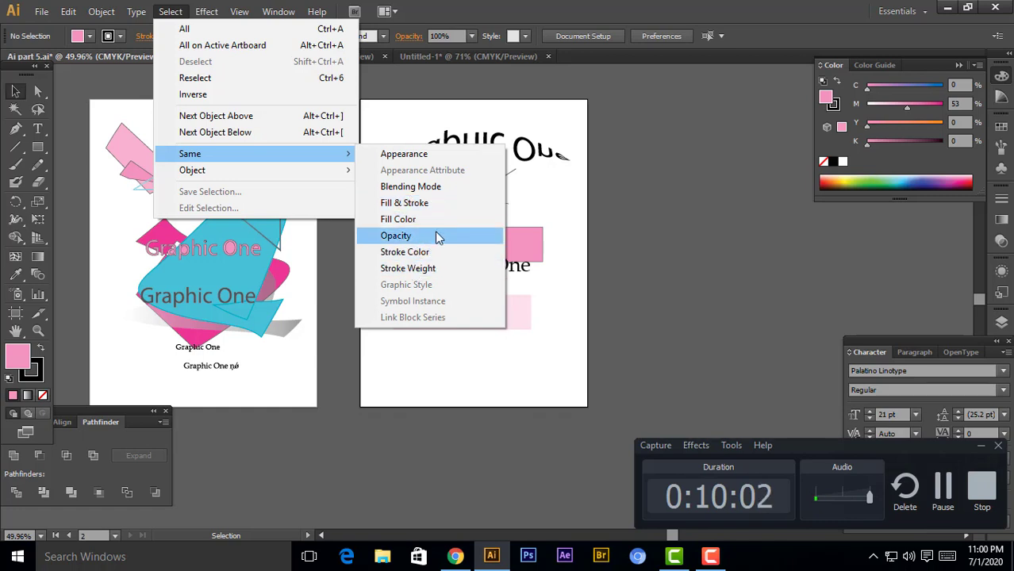
pyautogui.click(415, 254)
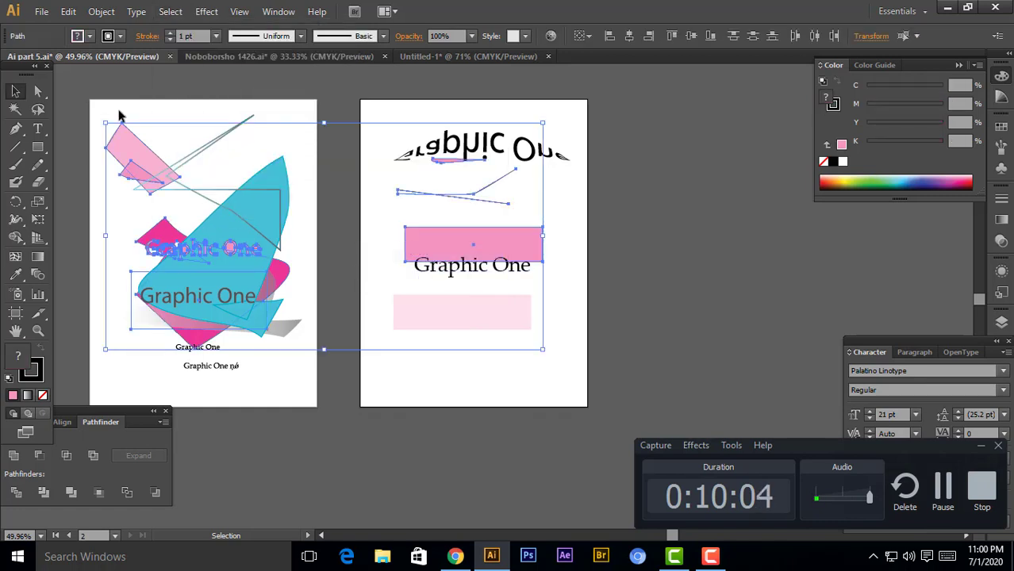
pyautogui.click(34, 373)
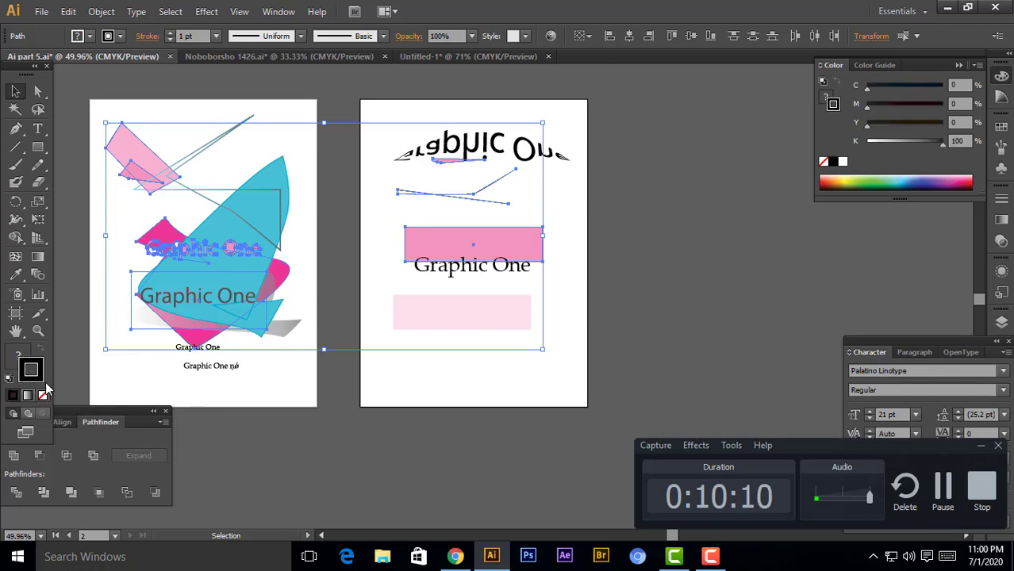
pyautogui.click(44, 393)
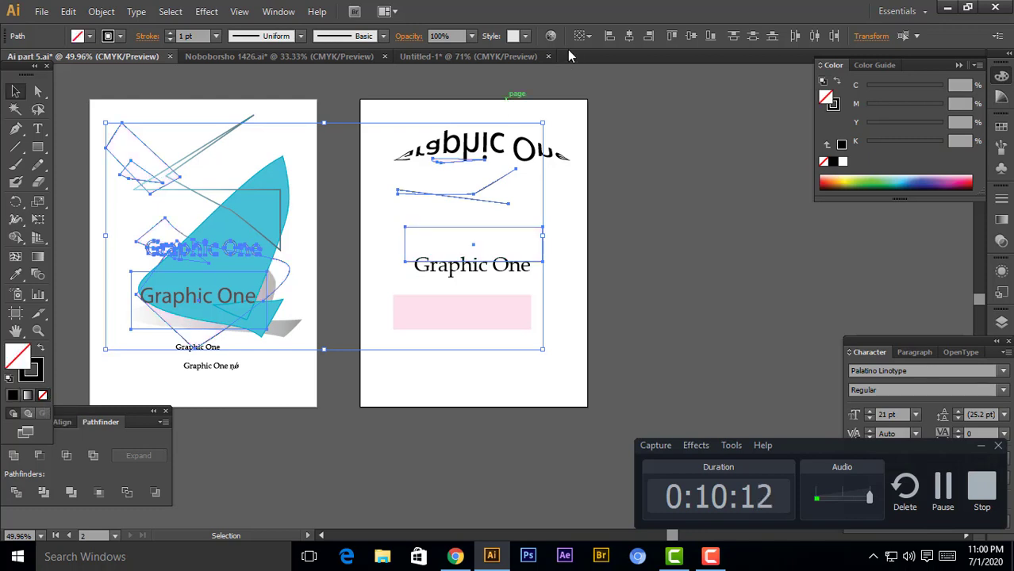
pyautogui.hotkey('ctrl', 'z')
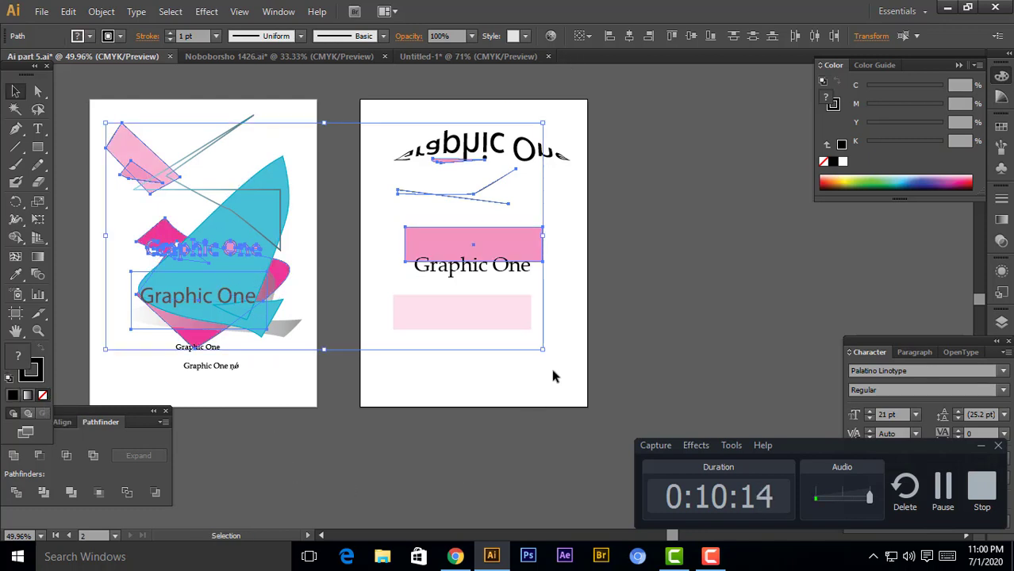
pyautogui.click(555, 373)
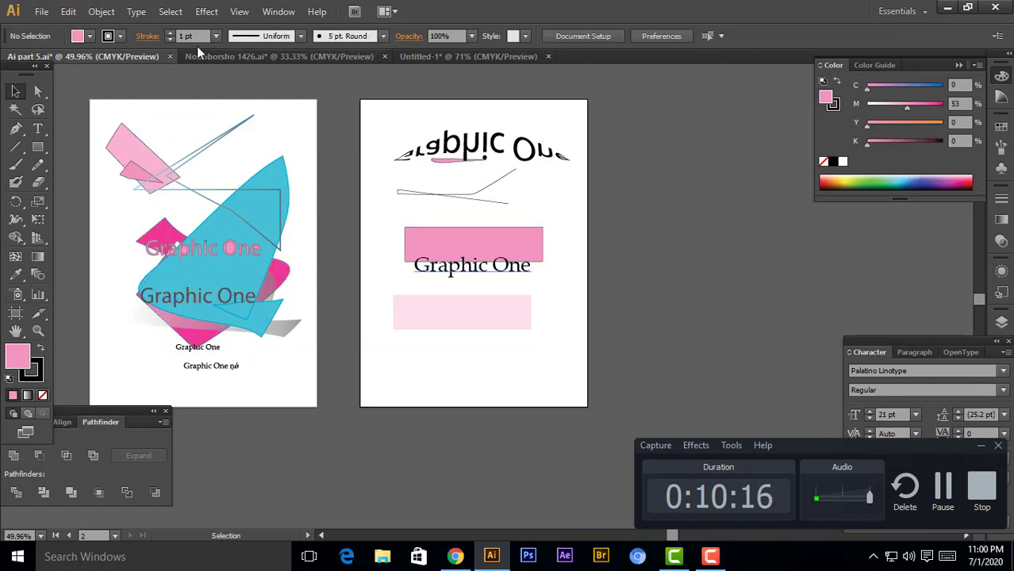
pyautogui.click(205, 12)
pyautogui.click(170, 12)
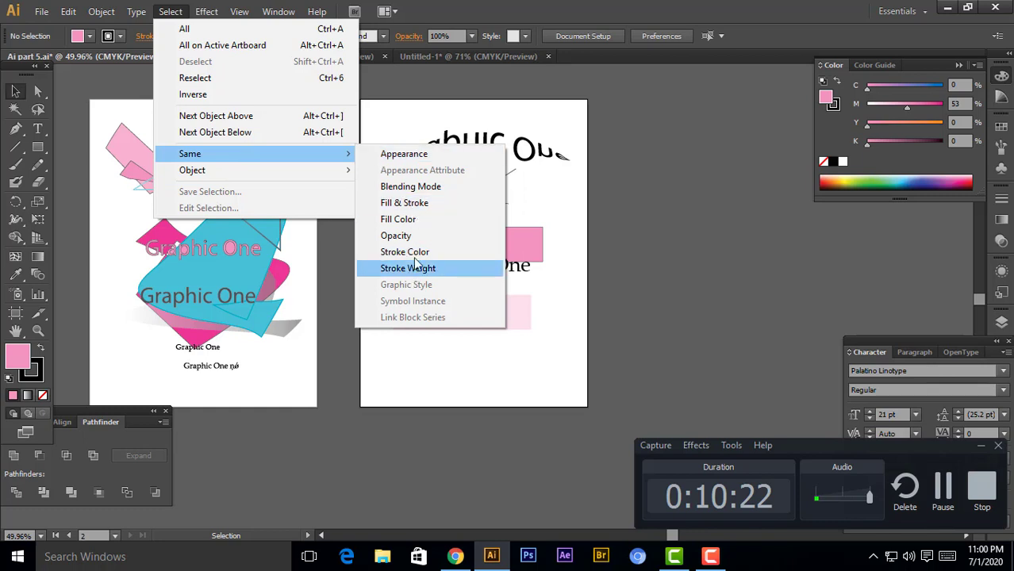
pyautogui.click(425, 270)
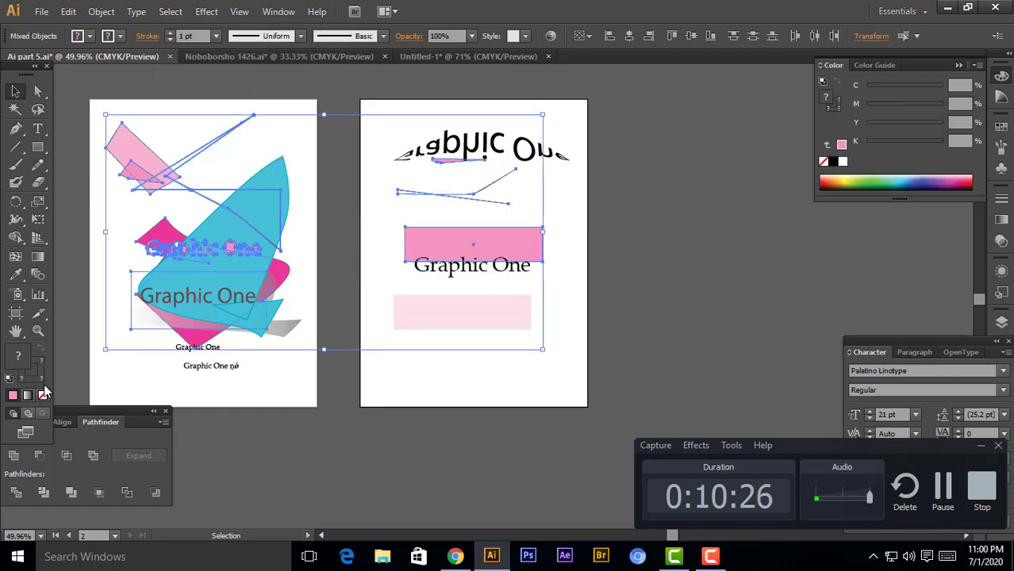
pyautogui.click(626, 303)
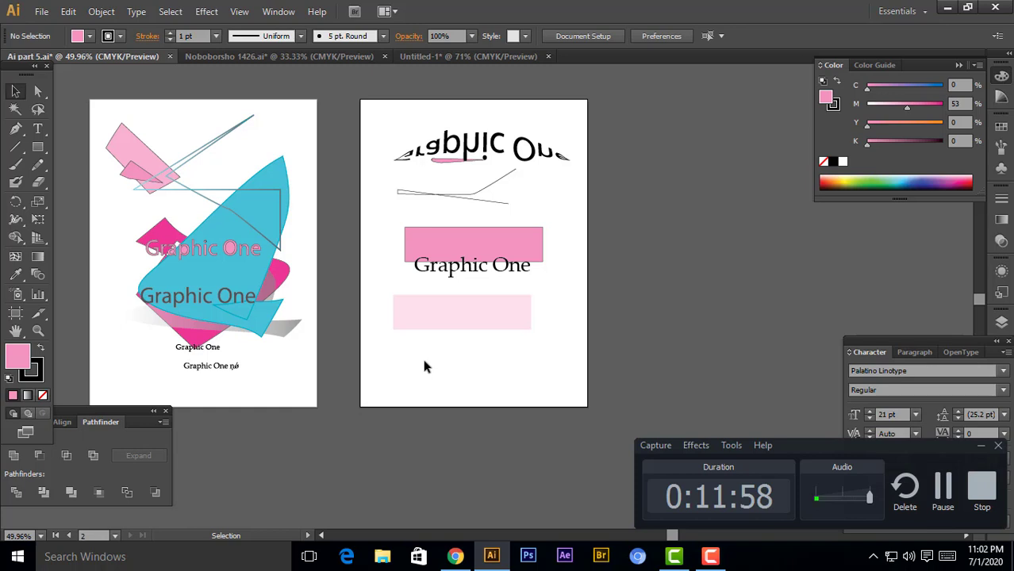
# - Open the Select > Object submenu listing brush strokes, clipping masks and text objects
pyautogui.click(169, 15)
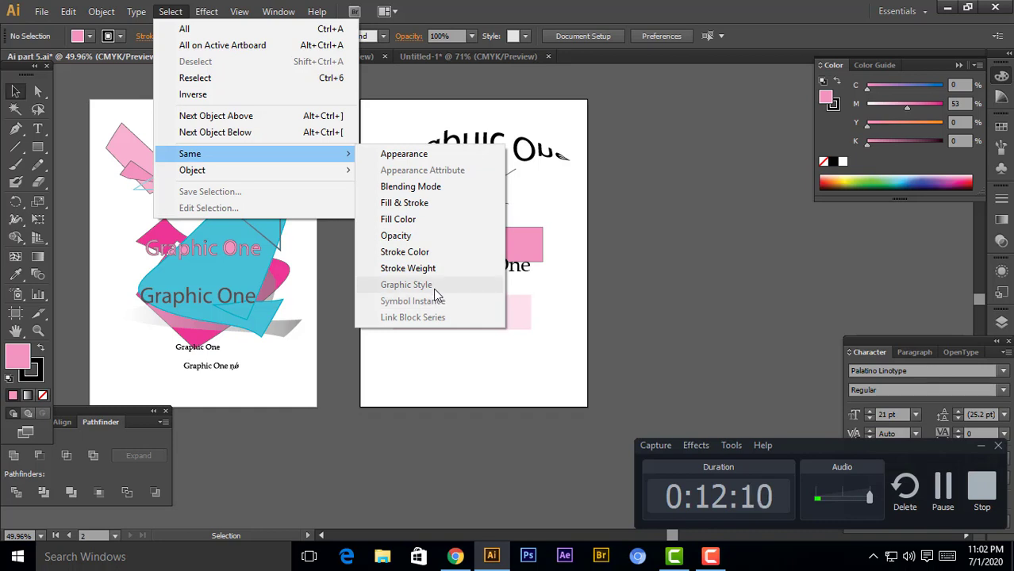
pyautogui.moveTo(192, 170)
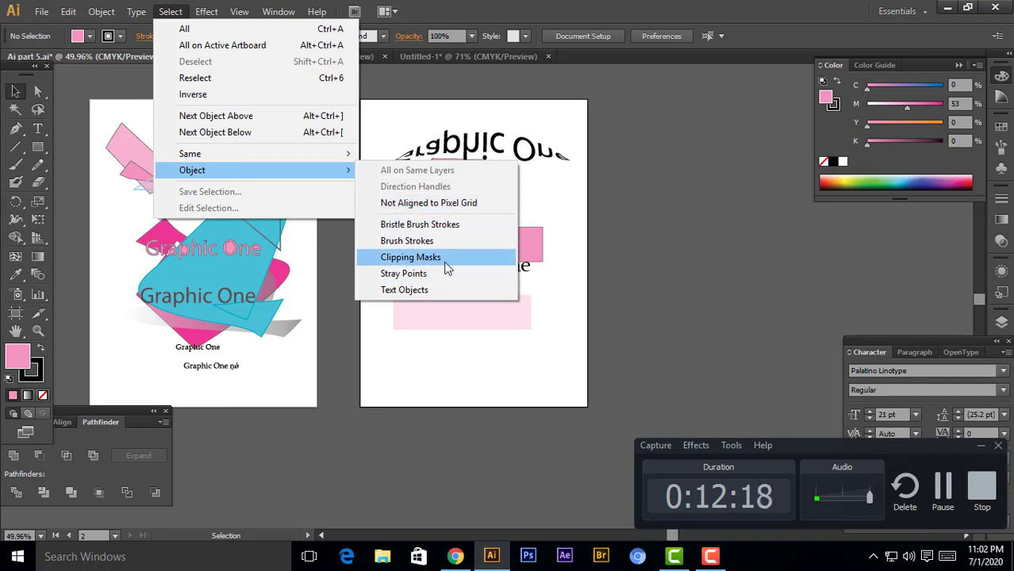
# - Choose Select > Object > Brush Strokes, then dismiss the Effect menu unused
pyautogui.click(420, 226)
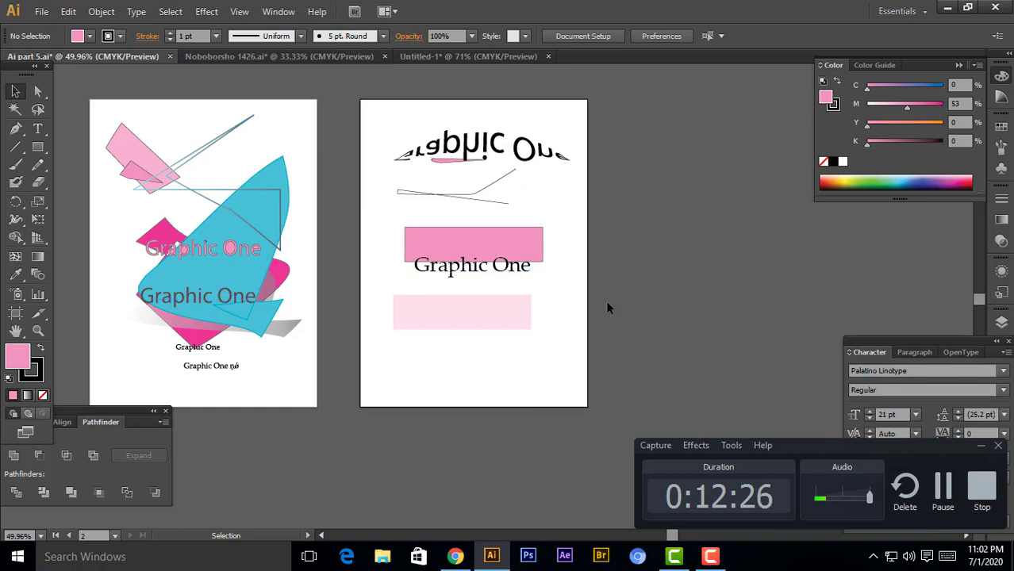
pyautogui.click(206, 13)
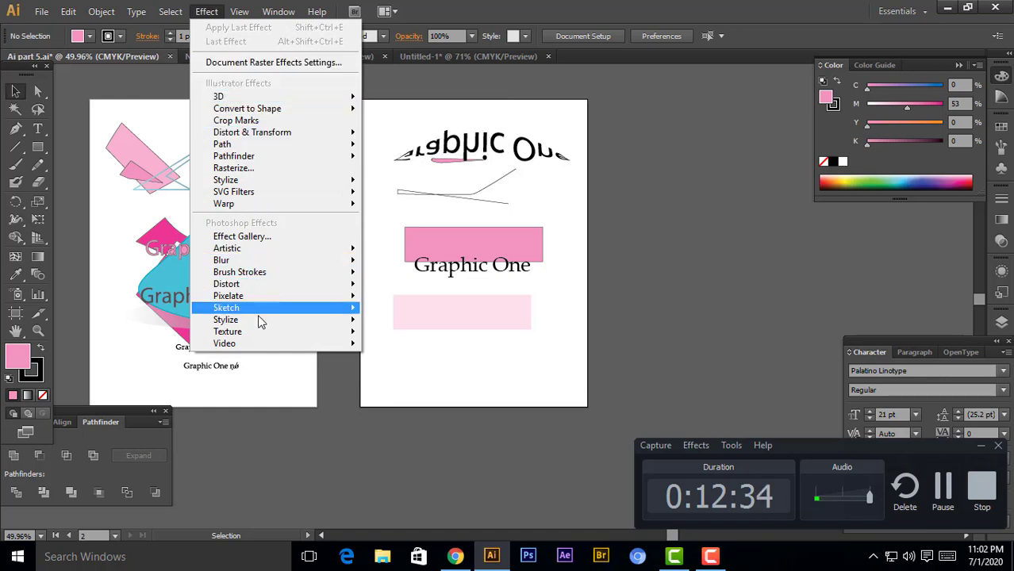
pyautogui.click(474, 109)
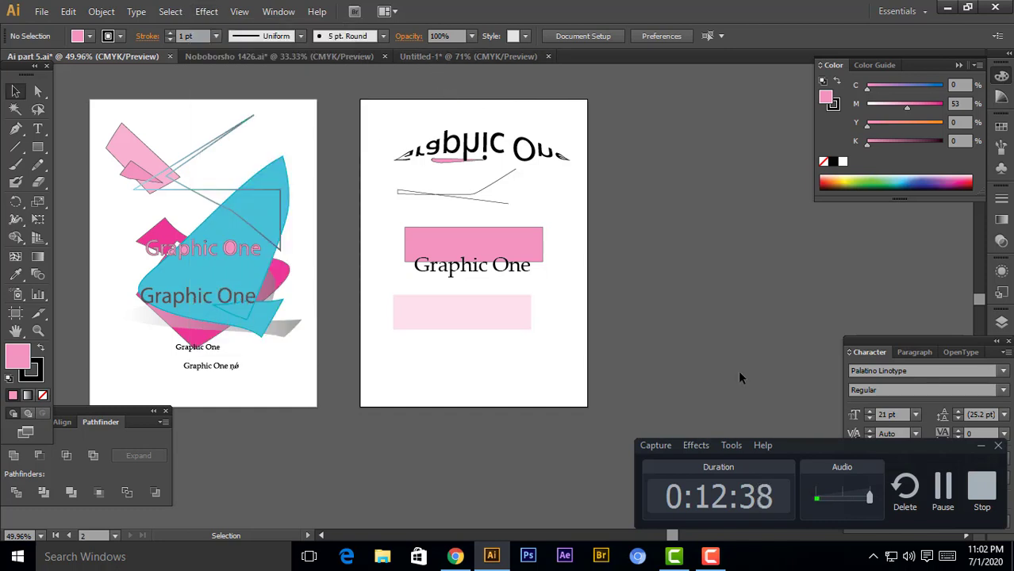